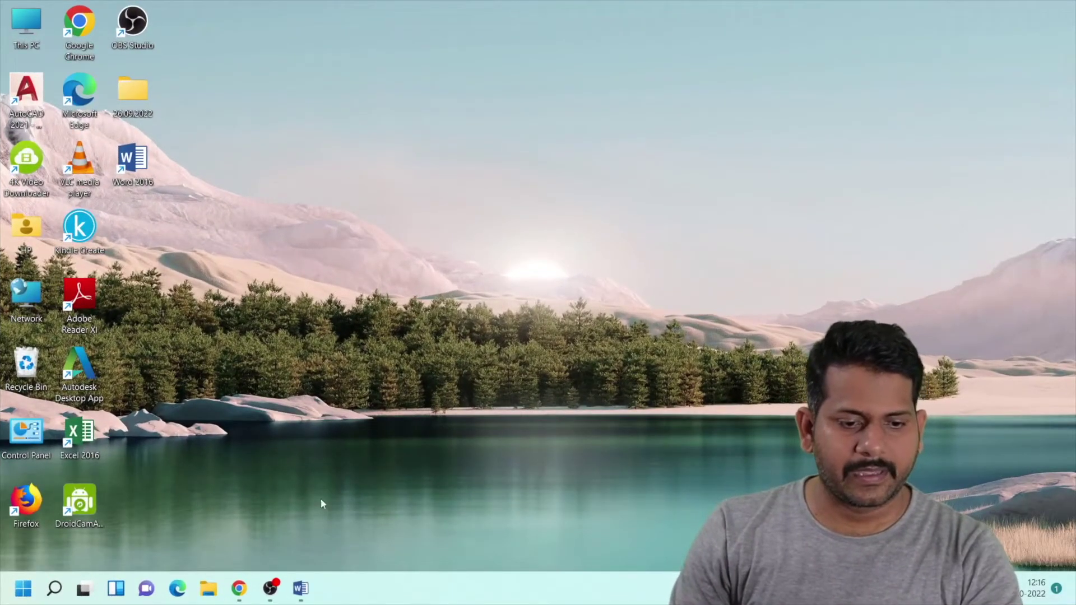
- Launch PowerPoint 2016 from the pinned Start menu tile
left_click(23, 588)
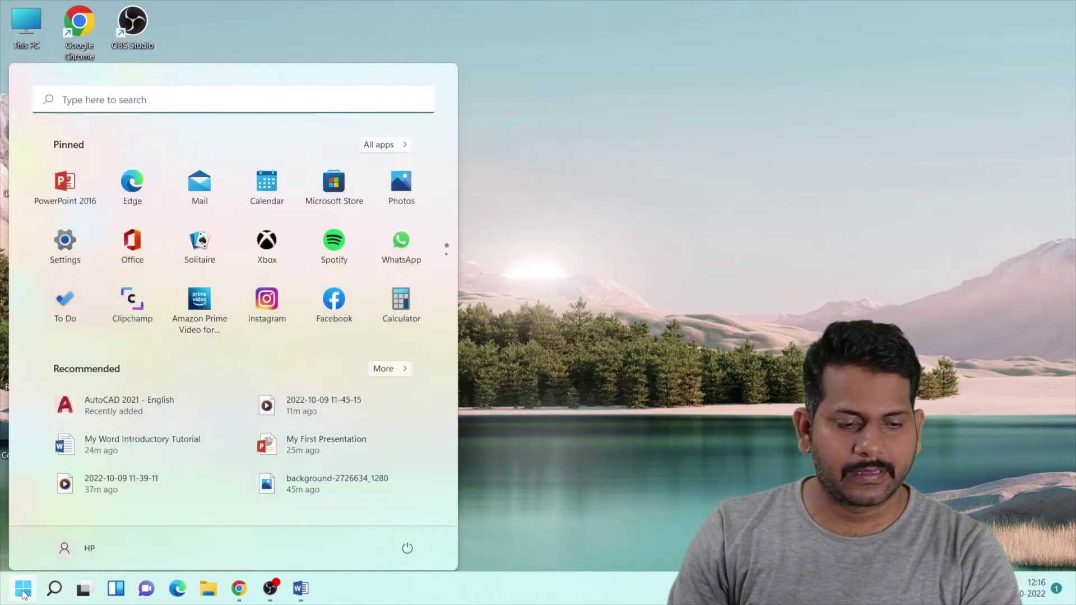
left_click(66, 176)
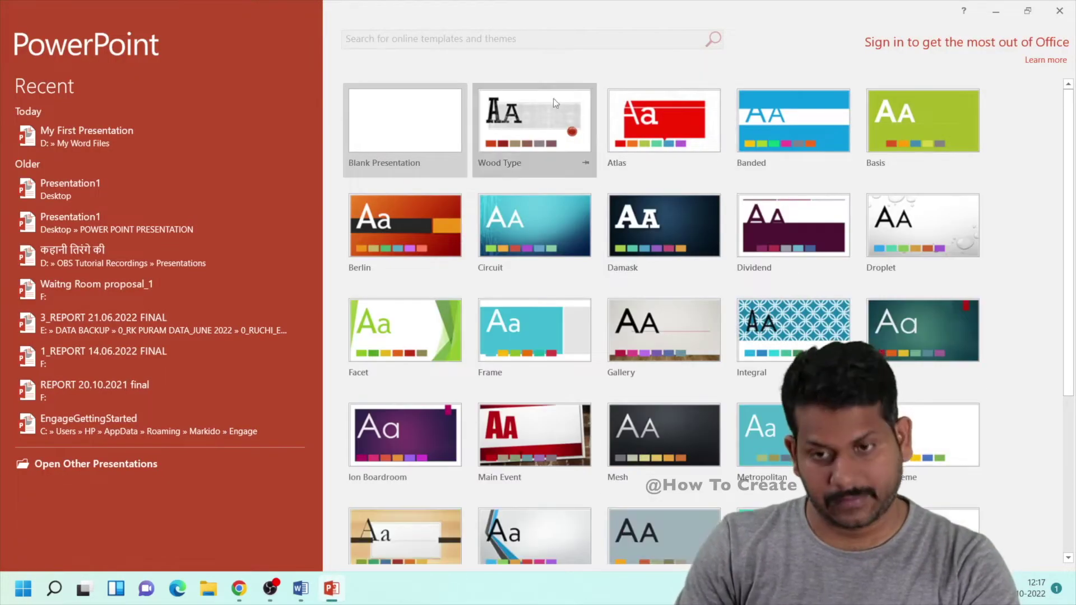
mouse_move(923, 330)
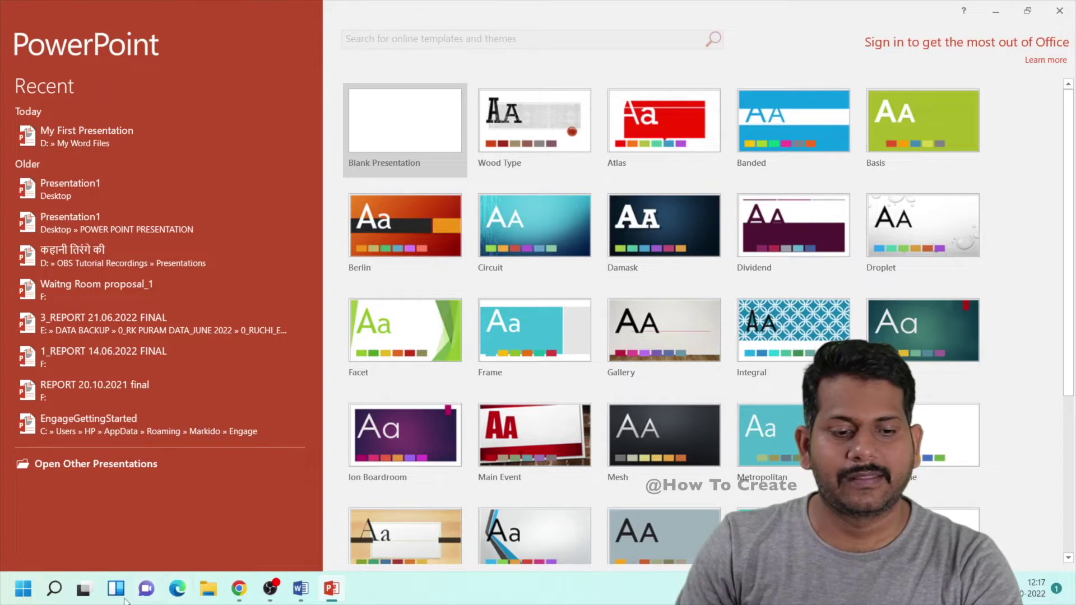
left_click(212, 596)
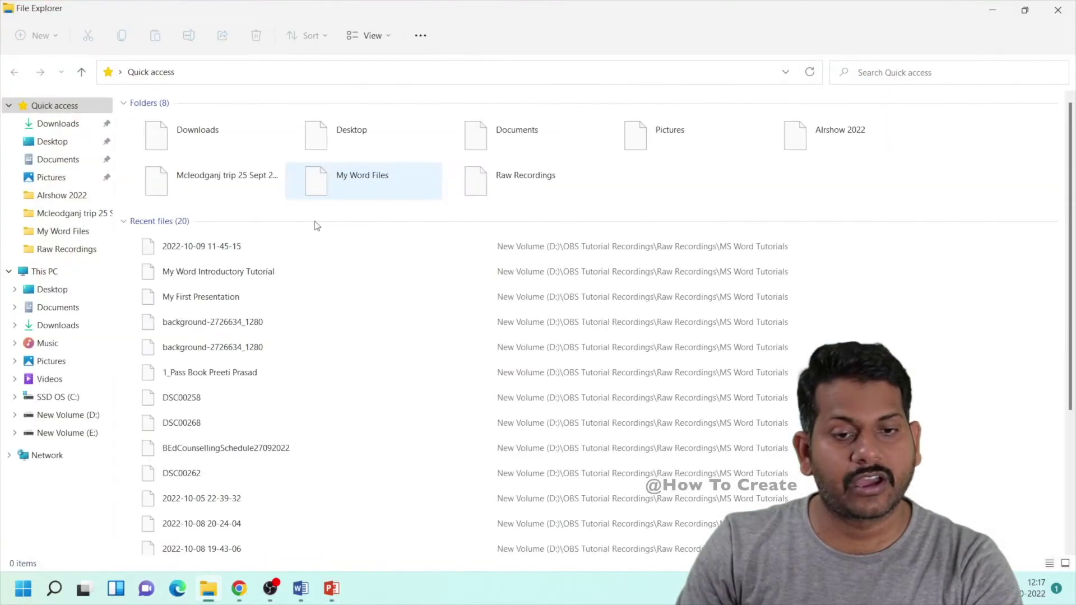
- Open My First Presentation from New Volume (D:) > My Word Files
left_click(85, 417)
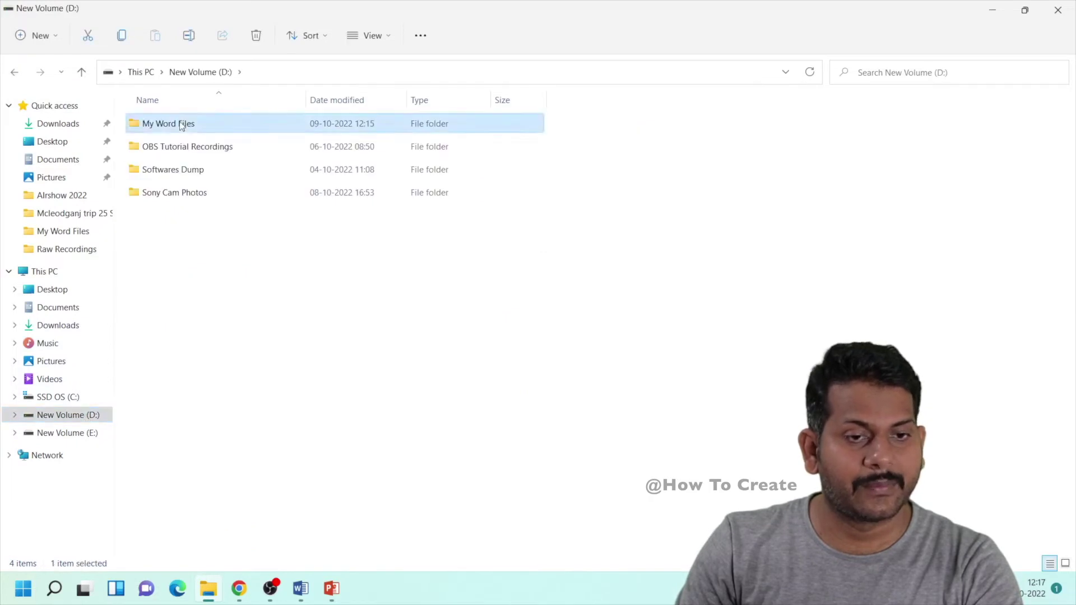
double_click(183, 122)
left_click(189, 148)
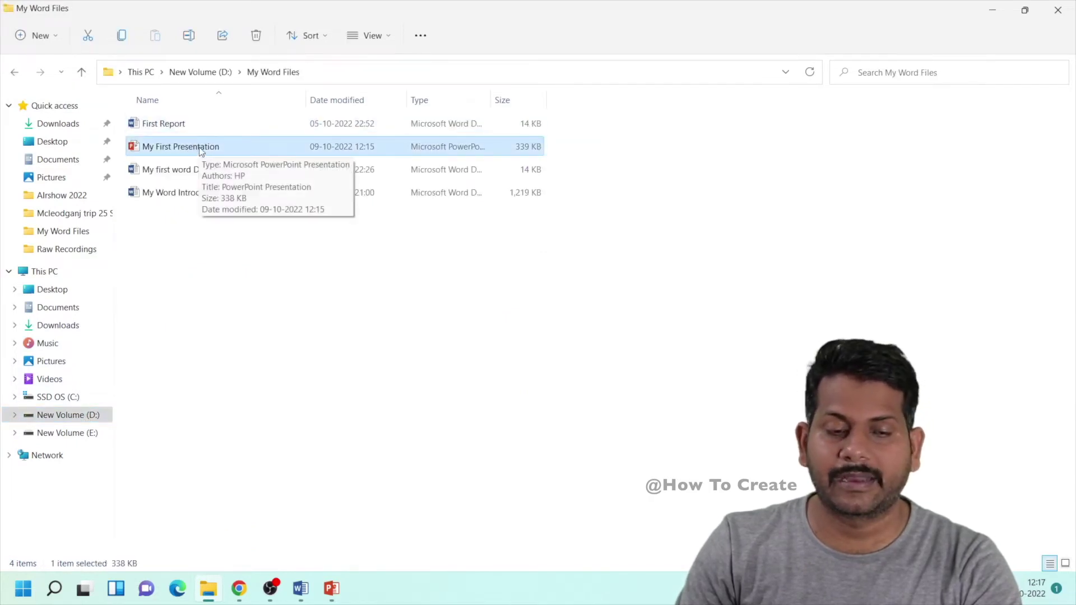
right_click(201, 150)
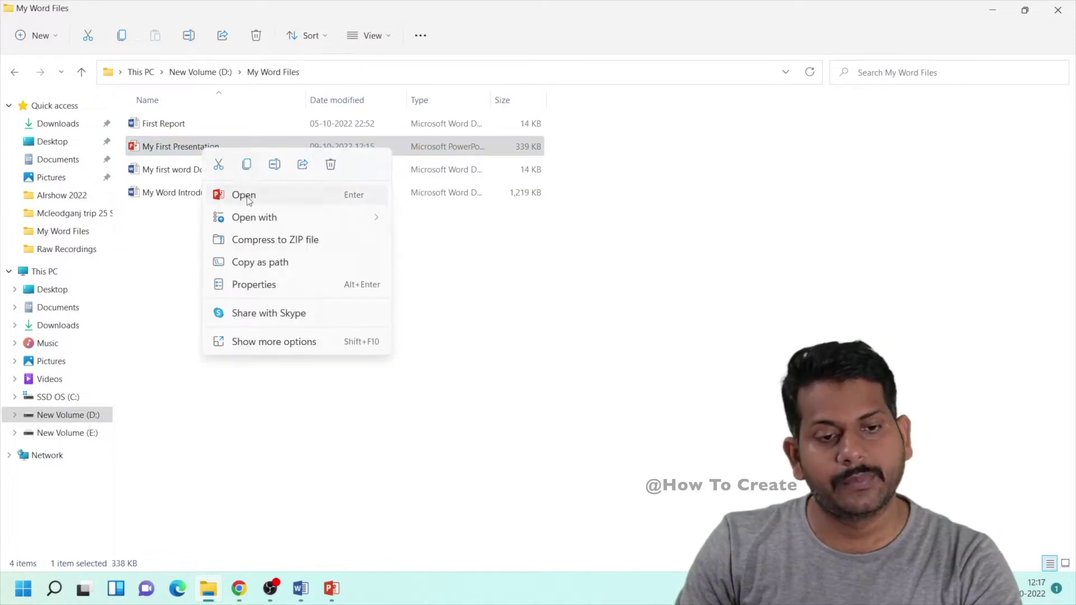
left_click(240, 194)
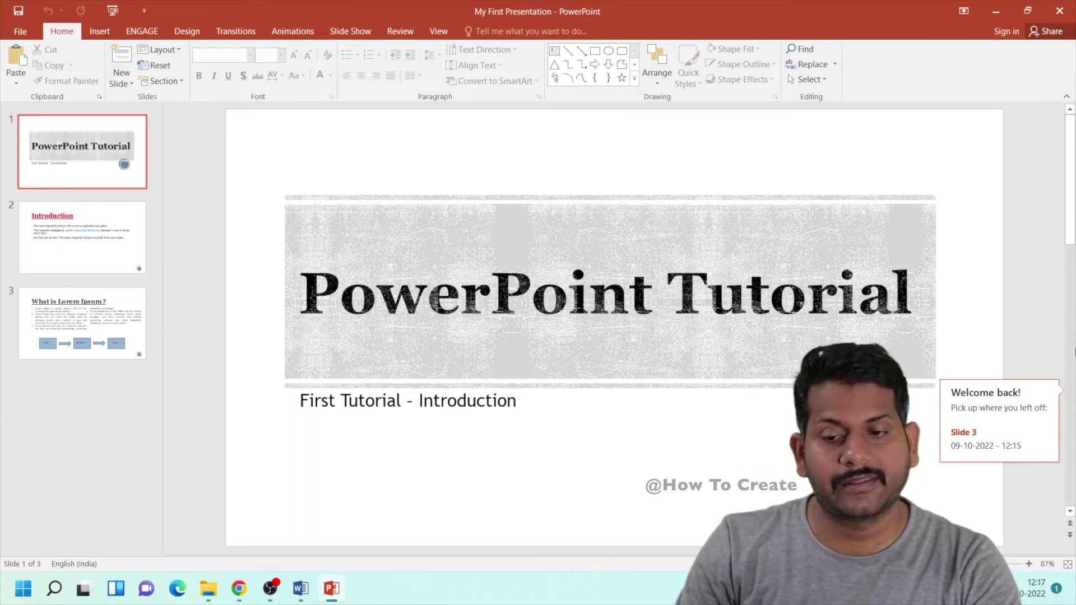
- Resume at slide 3, 'What is Lorem Ipsum?', from the Welcome back notice
left_click(1022, 409)
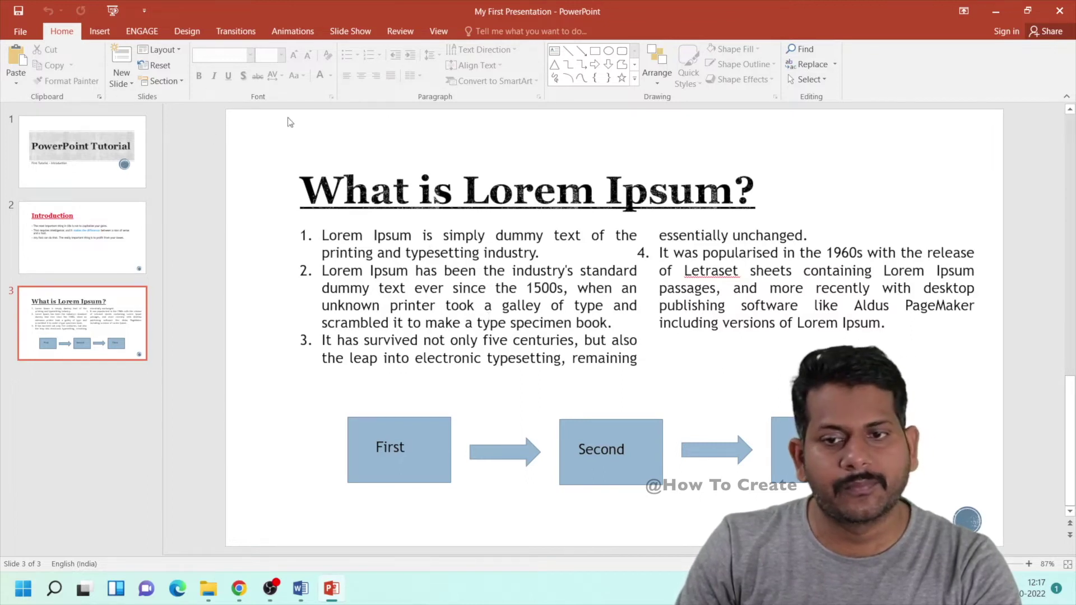
left_click(100, 31)
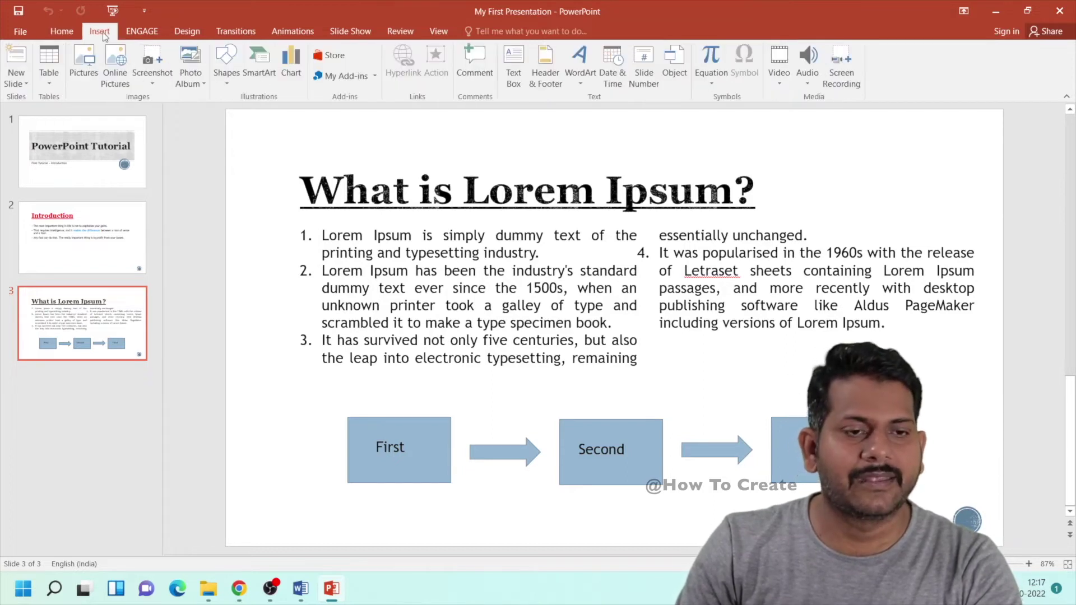
left_click(62, 33)
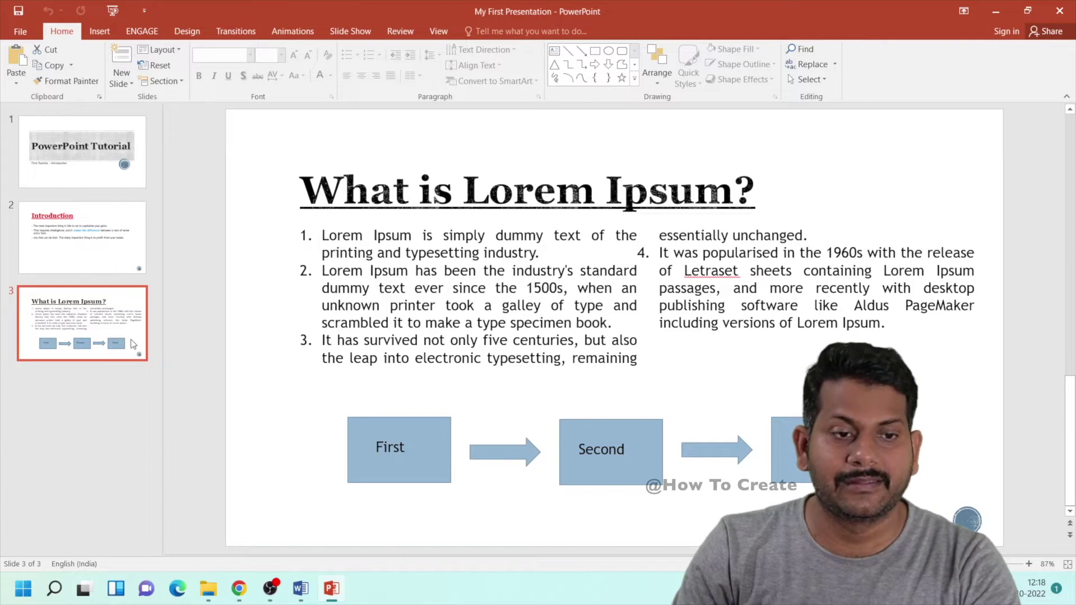
left_click(132, 84)
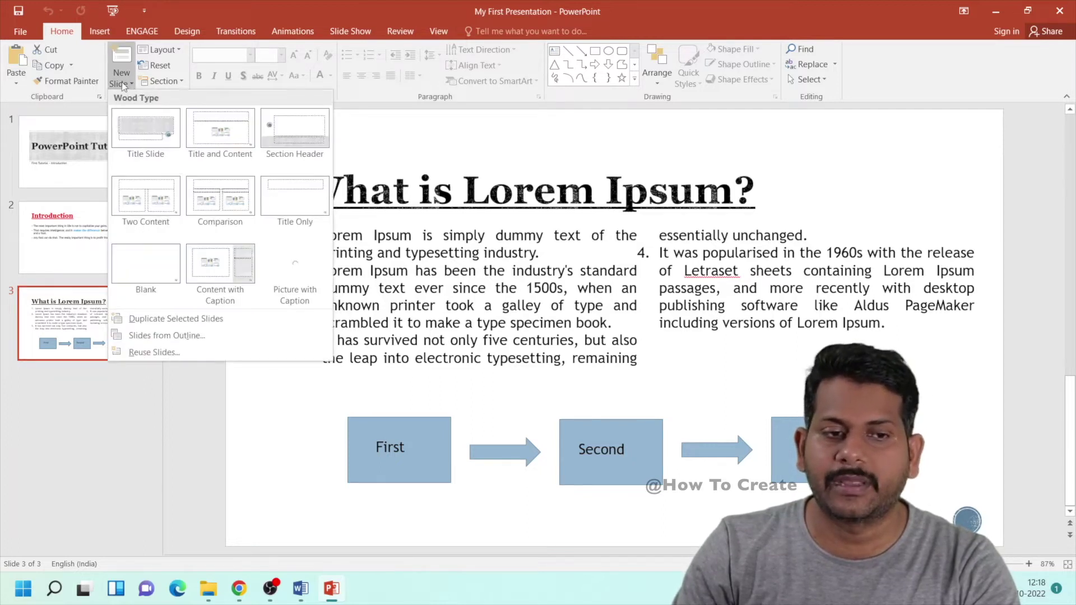
- Add a Title Only slide and a Comparison slide after slide 3
left_click(122, 67)
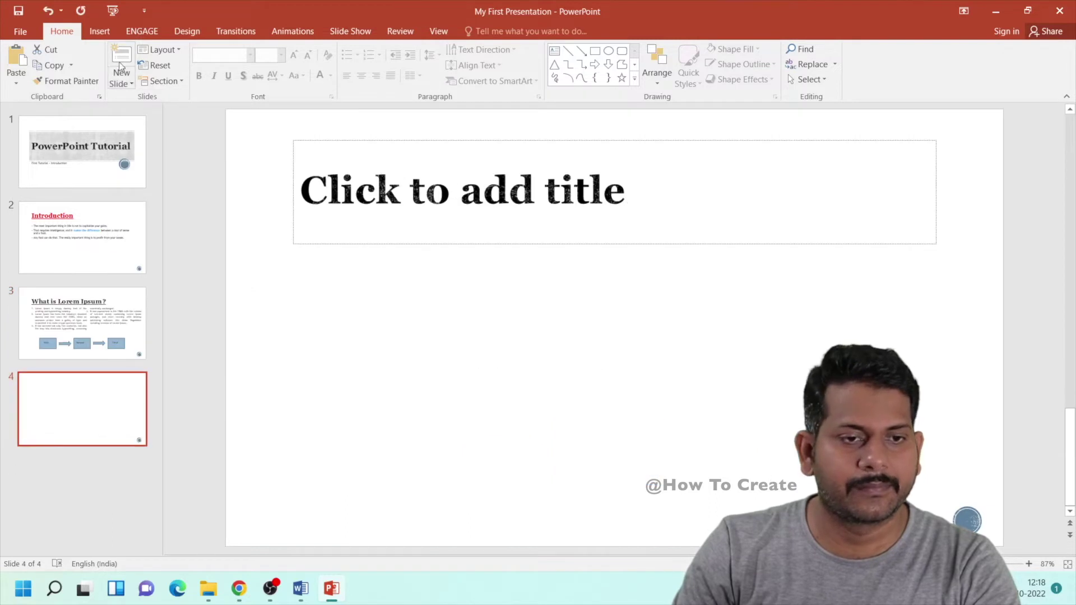
right_click(91, 409)
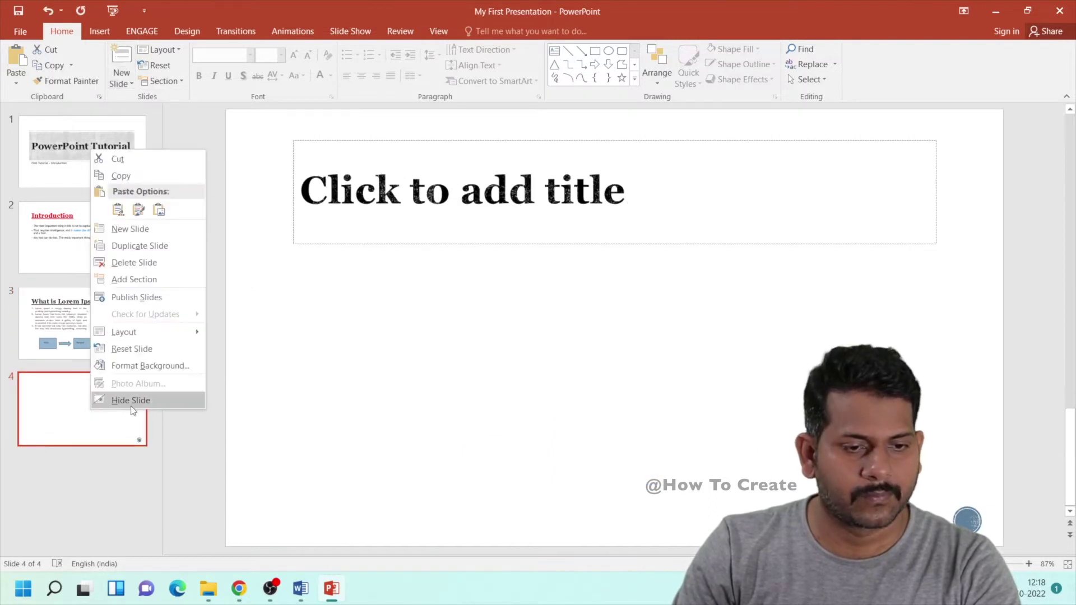
left_click(170, 472)
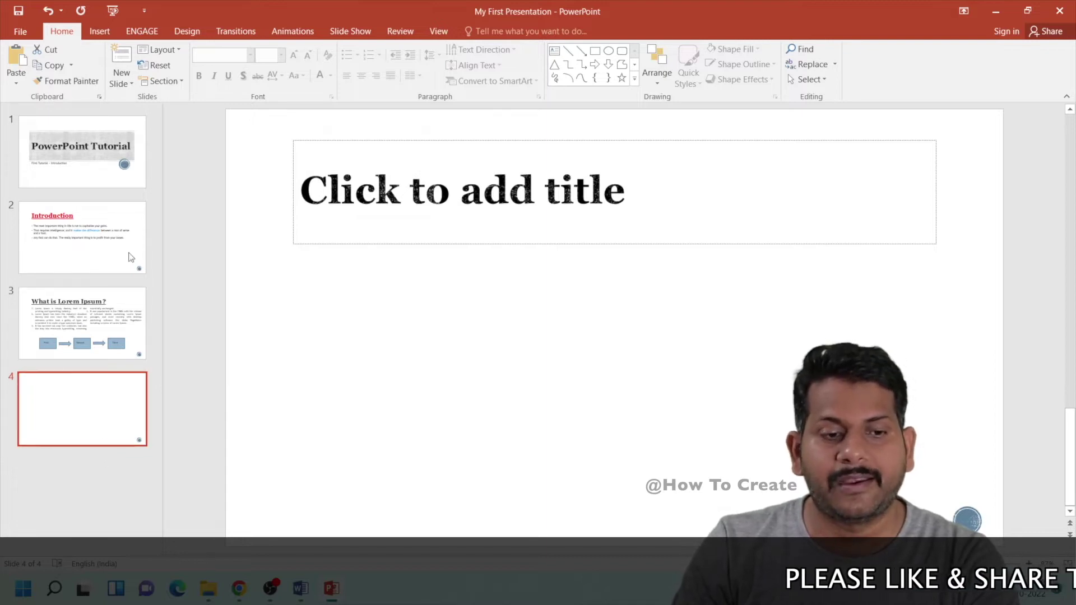
left_click(131, 83)
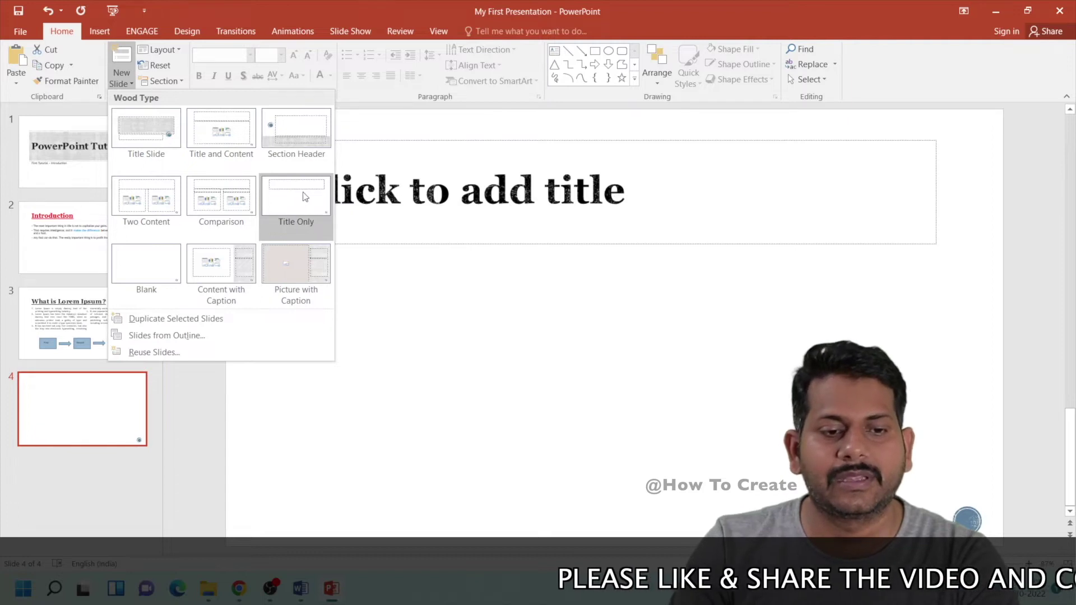
left_click(232, 202)
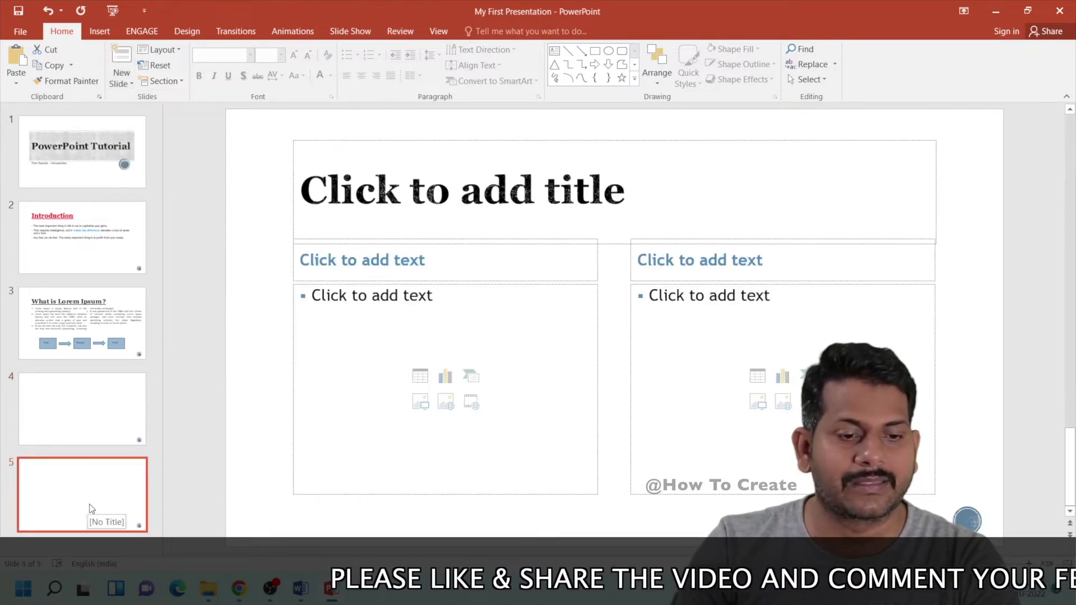
- Delete the extra slides so the deck is back to three slides
left_click(121, 60)
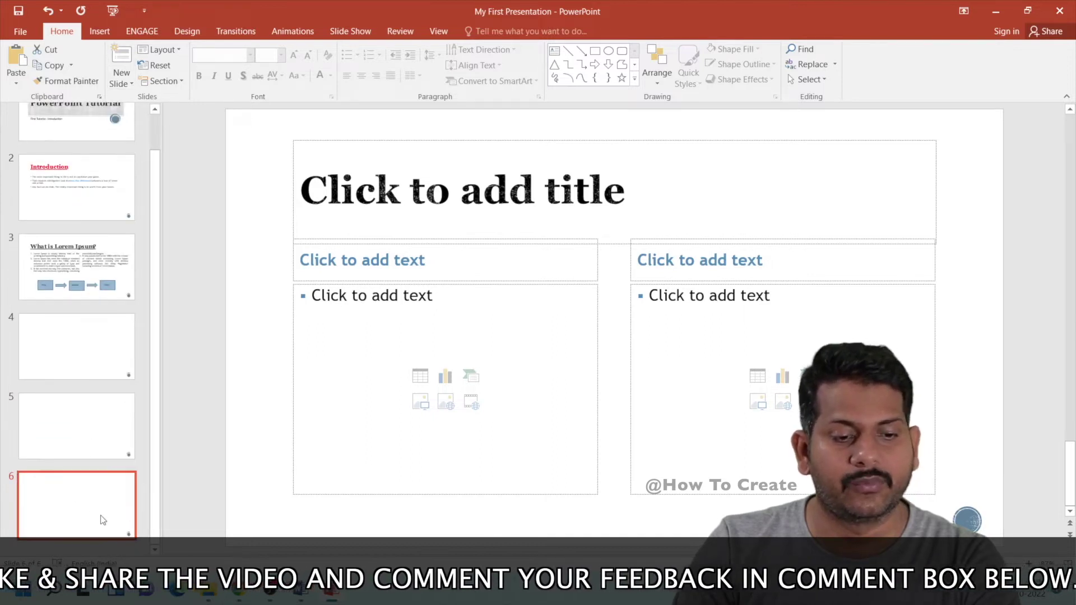
key("Delete")
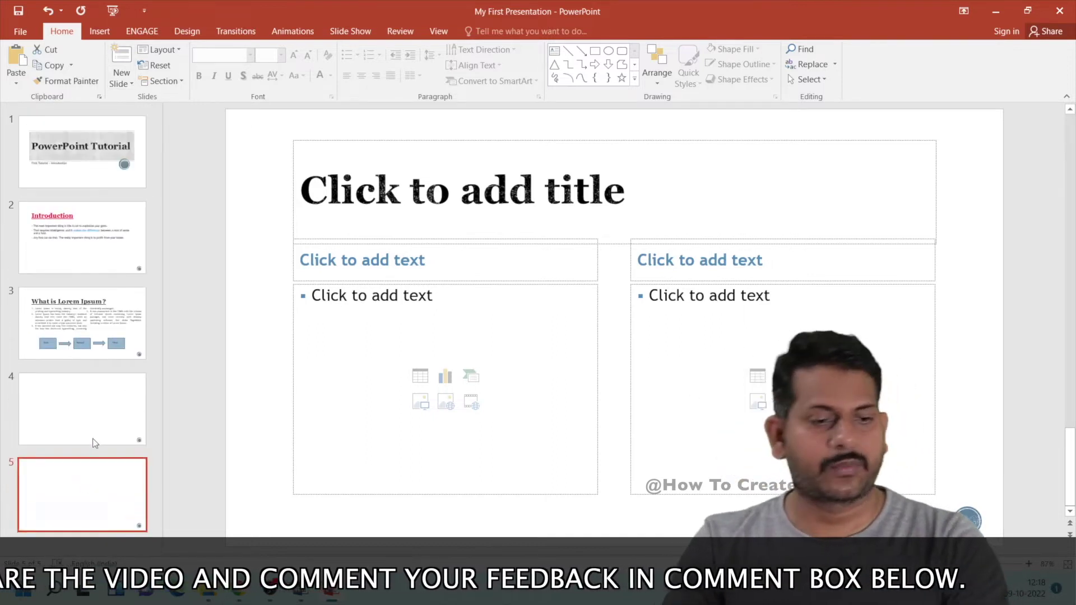
left_click(97, 414)
key("Delete")
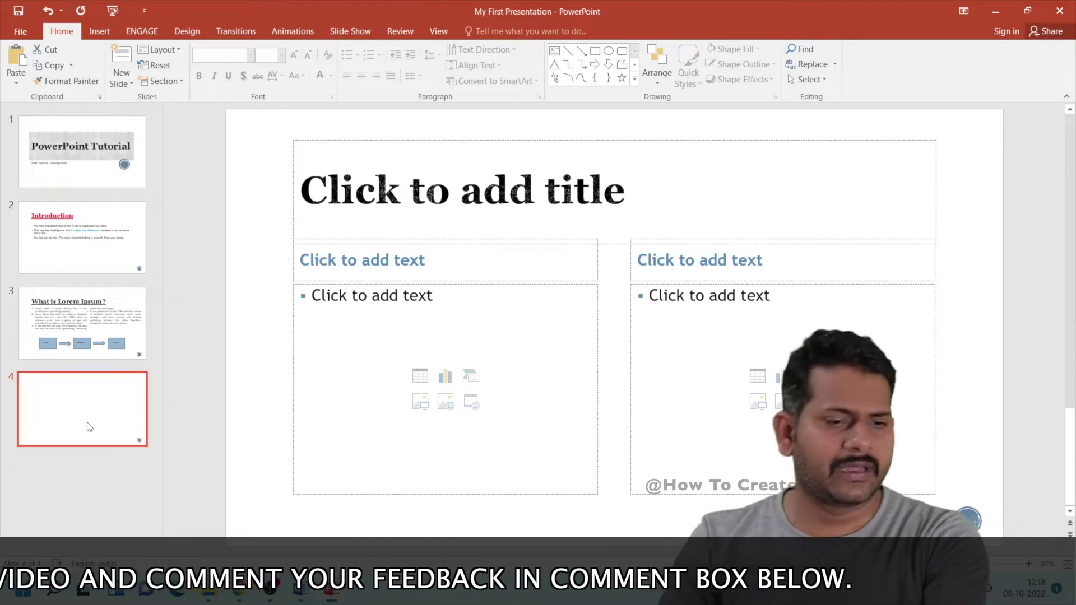
key("Delete")
left_click(122, 84)
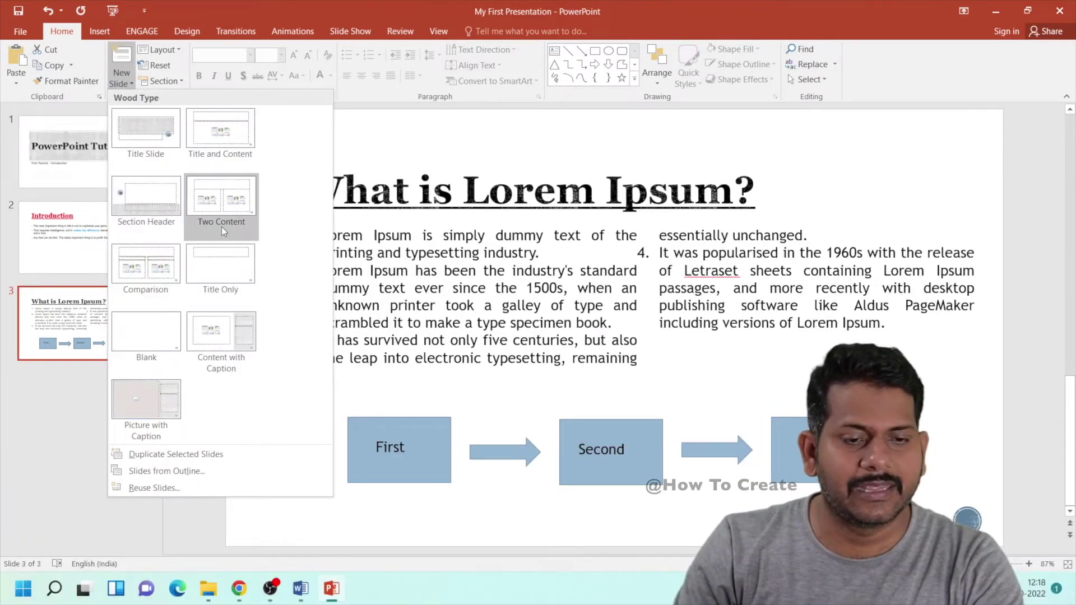
- Insert a Content with Caption slide as slide 4, leaving its placeholders empty
left_click(226, 341)
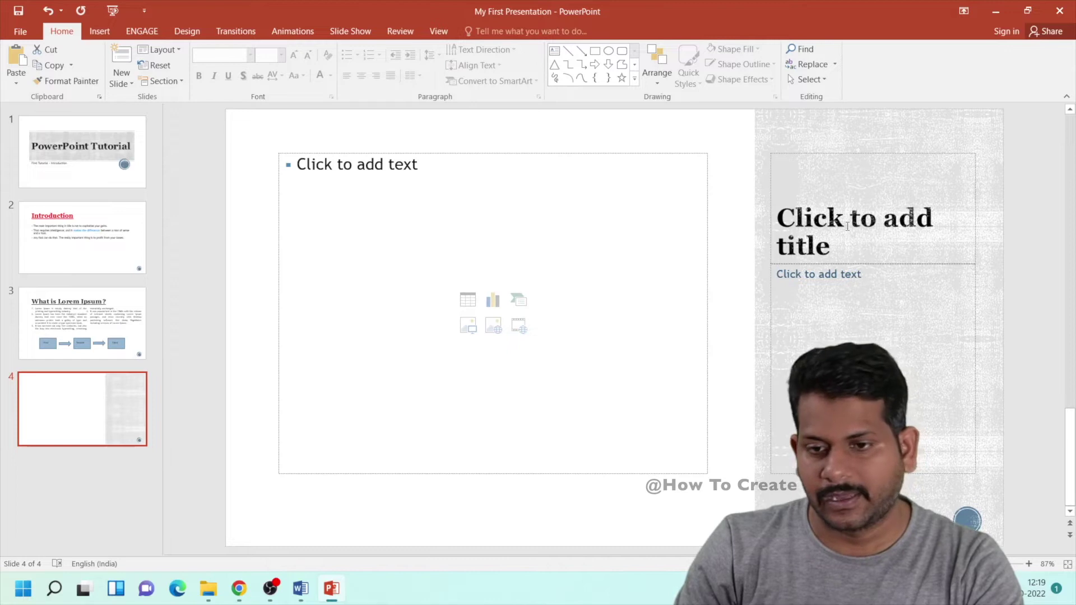
left_click(856, 286)
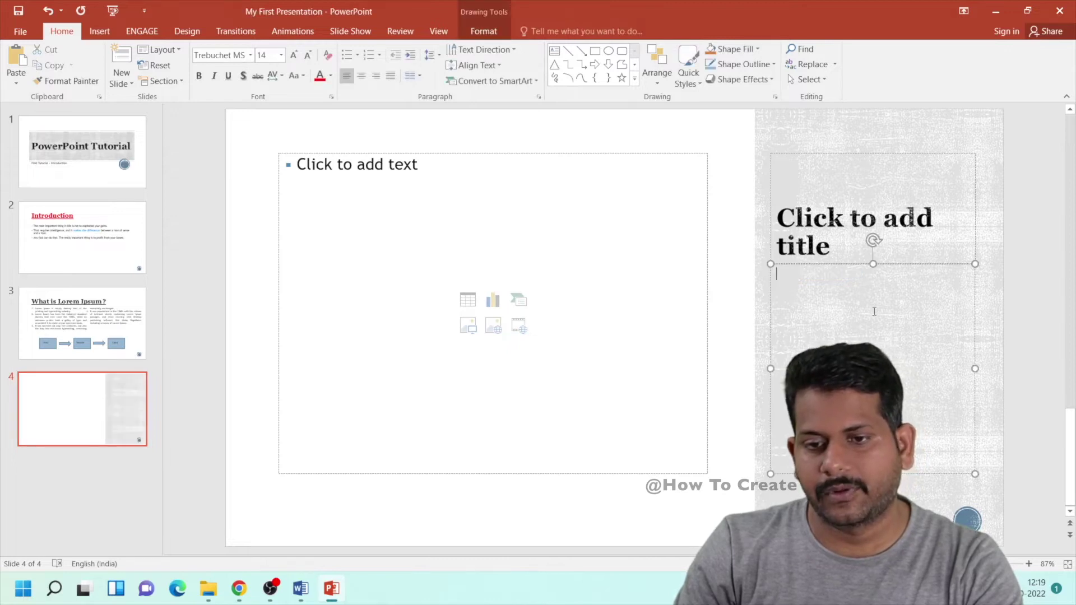
left_click(430, 223)
left_click(877, 227)
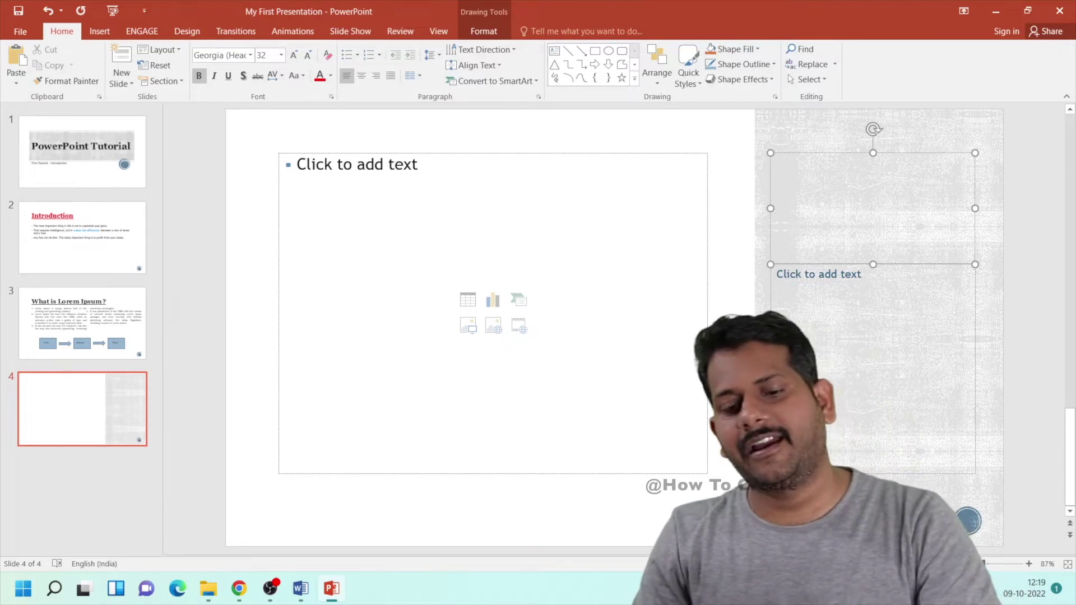
key("Escape")
key("Escape")
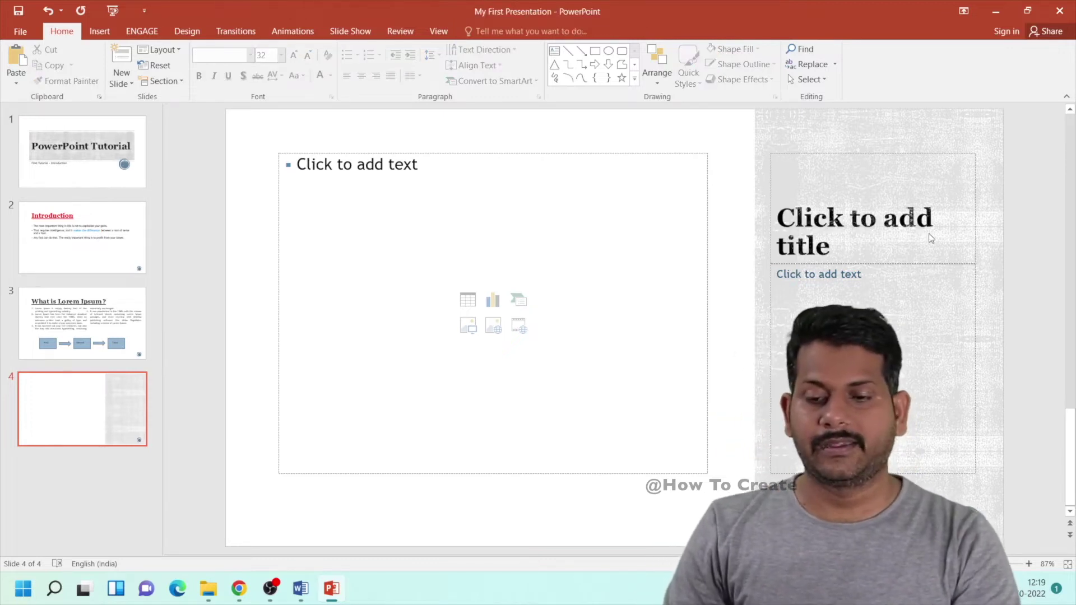
left_click(301, 591)
scroll(409, 242, "up", 5)
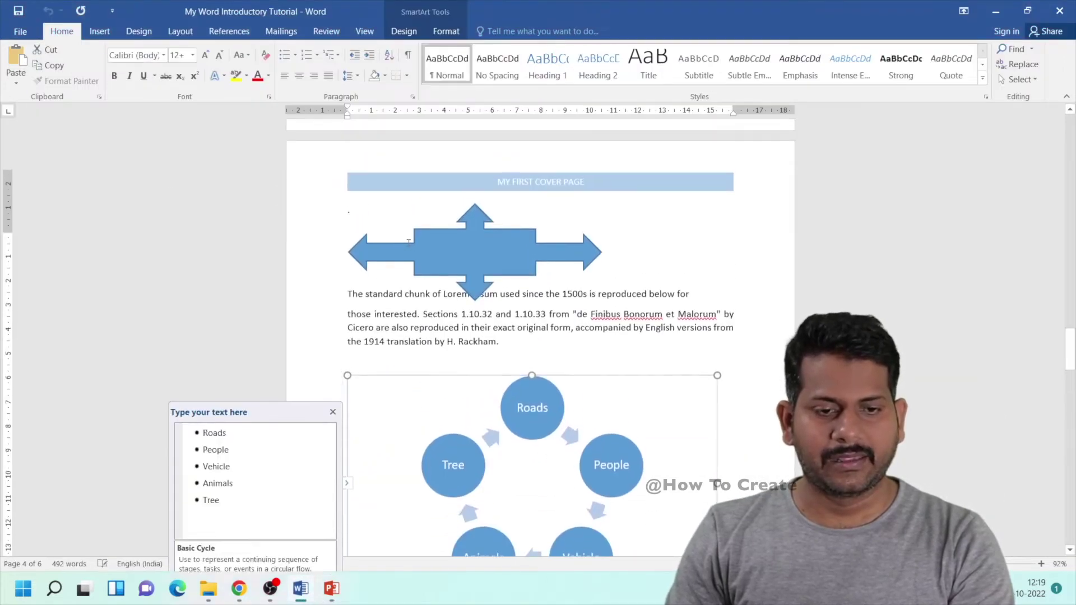
scroll(409, 243, "up", 5)
left_click(333, 512)
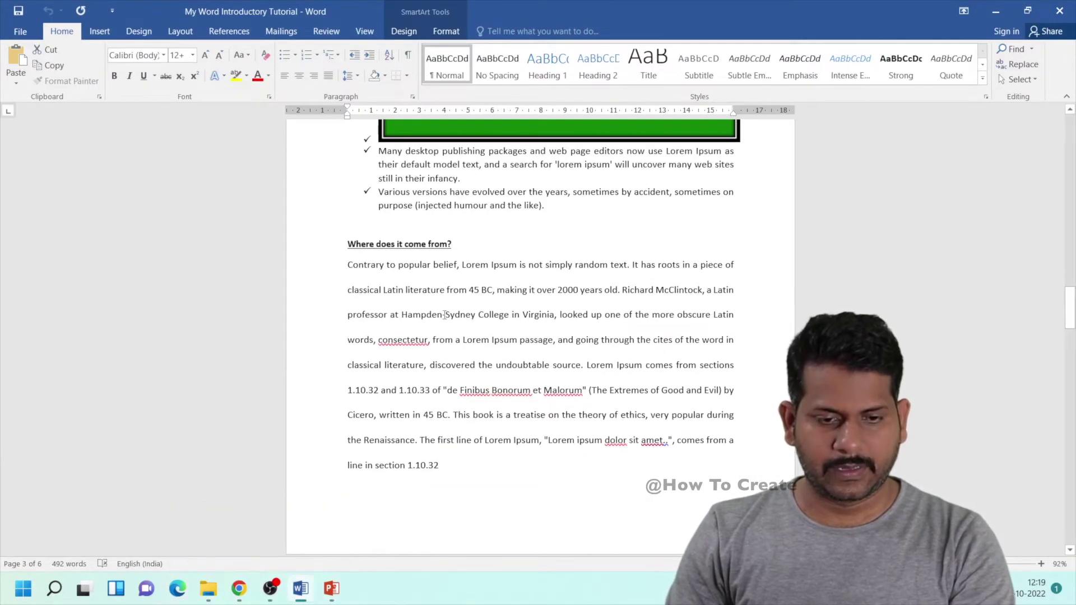
scroll(511, 307, "up", 5)
scroll(513, 306, "up", 5)
scroll(515, 304, "up", 5)
scroll(519, 301, "up", 5)
scroll(392, 393, "down", 4)
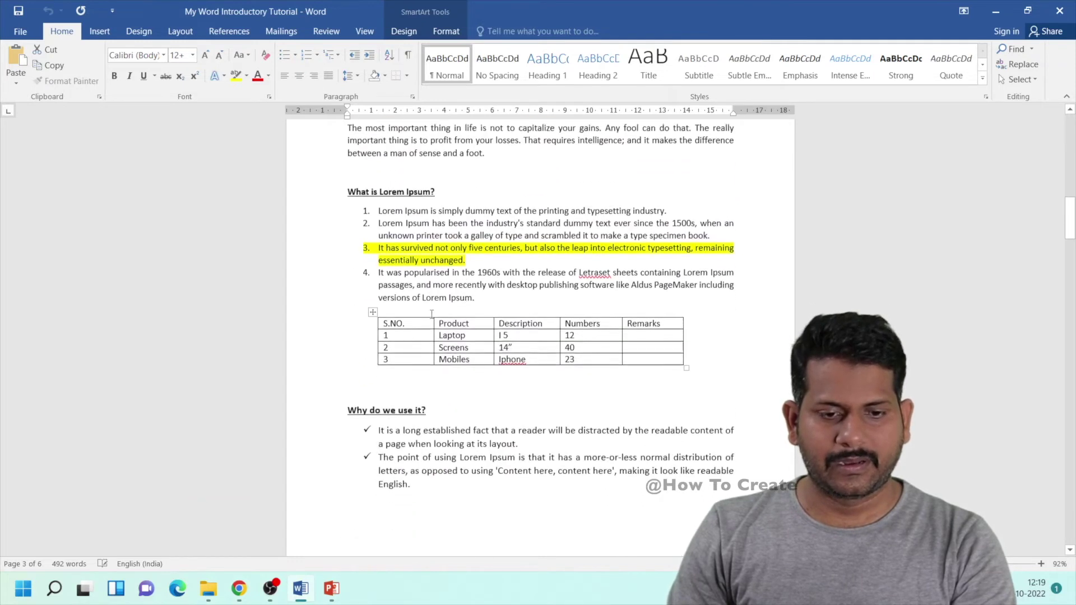
triple_click(376, 406)
key("ctrl+c")
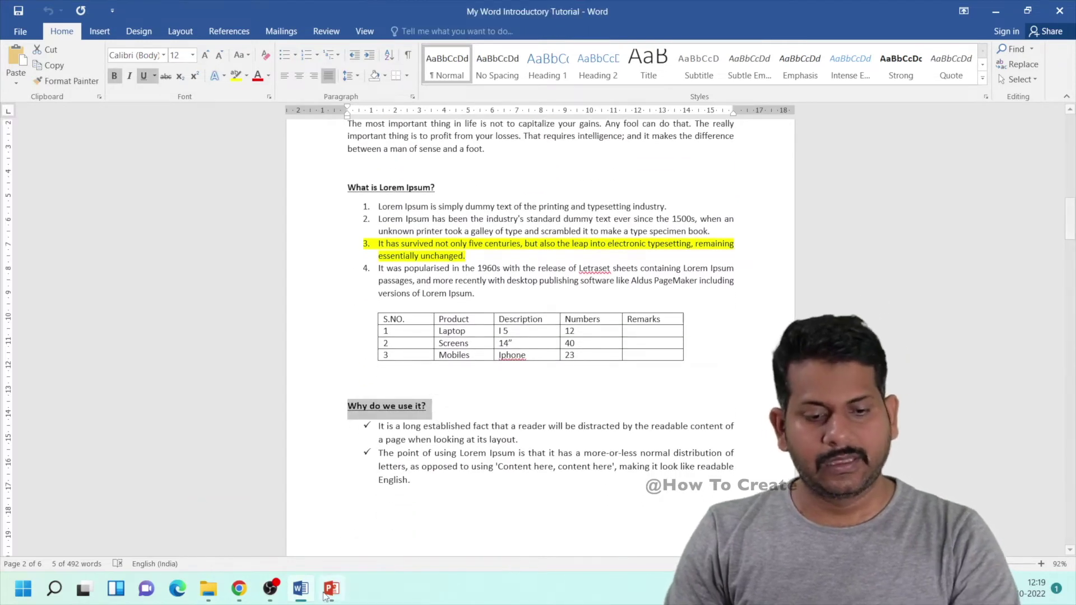
left_click(331, 589)
left_click(856, 216)
key("ctrl+v")
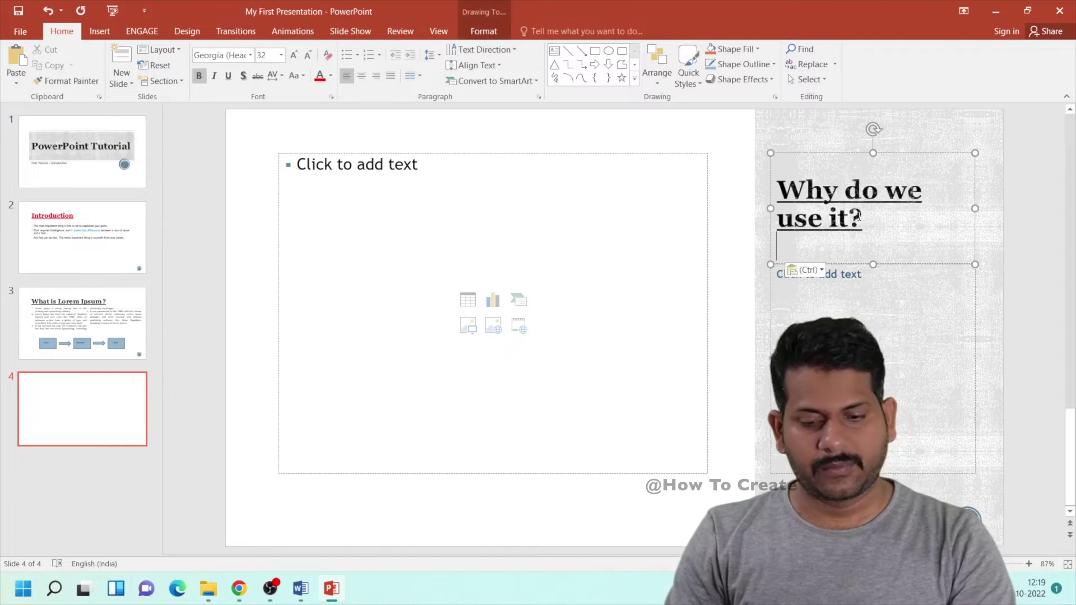
- Resize slide 4's 'Why do we use it?' title to 36 pt
key("BackSpace")
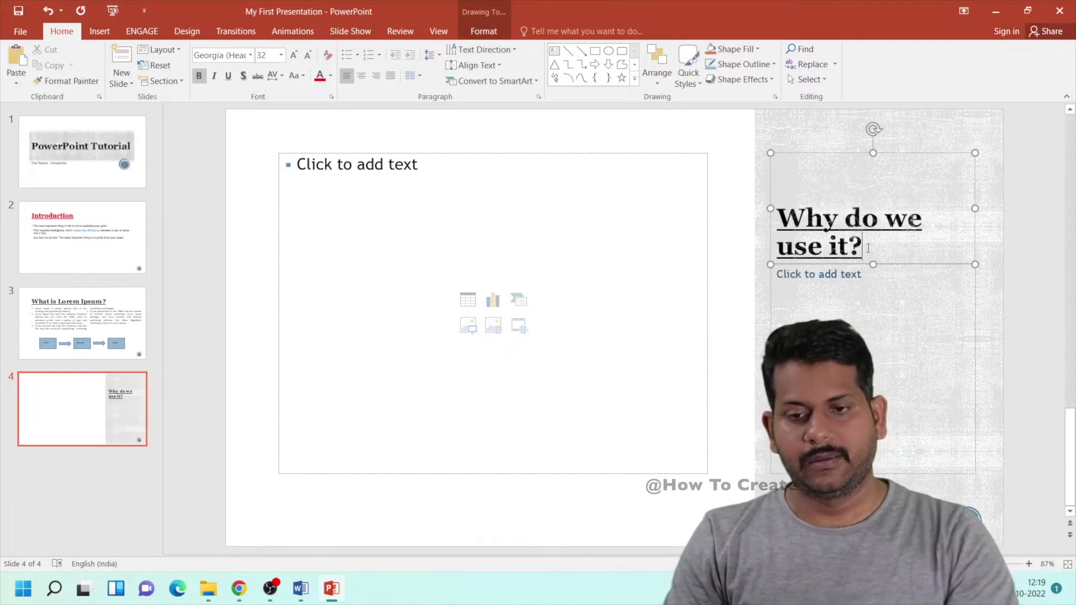
triple_click(795, 227)
left_click(306, 56)
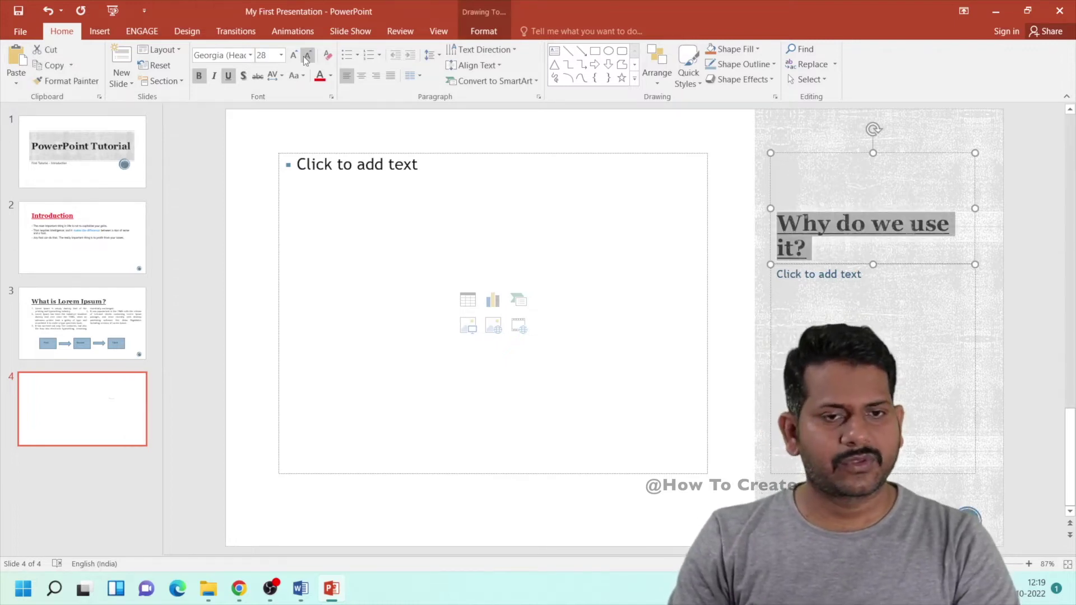
left_click(306, 56)
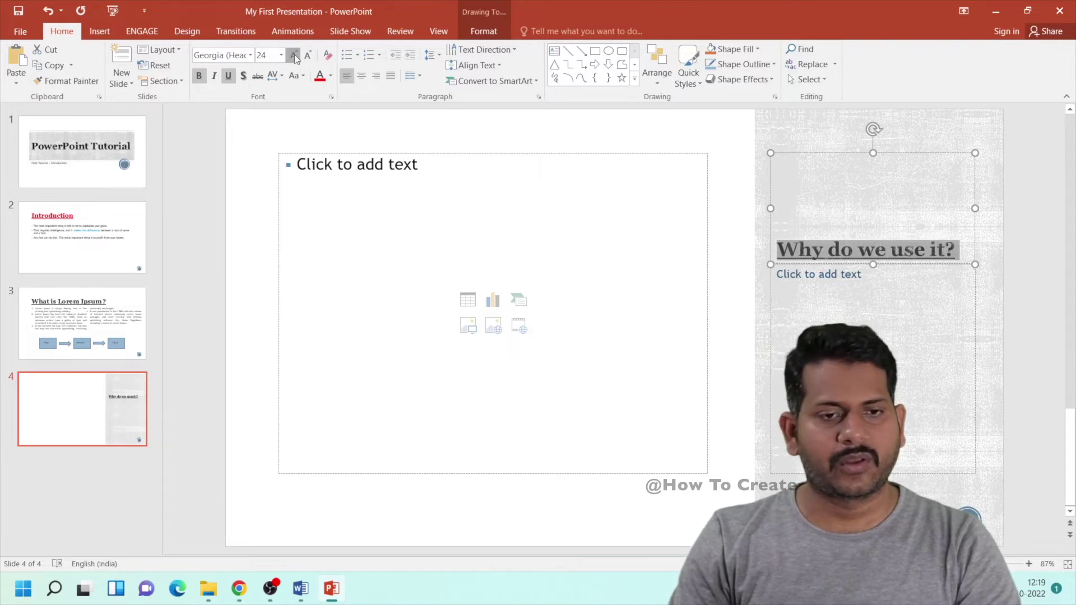
left_click(295, 55)
left_click(294, 55)
left_click(295, 55)
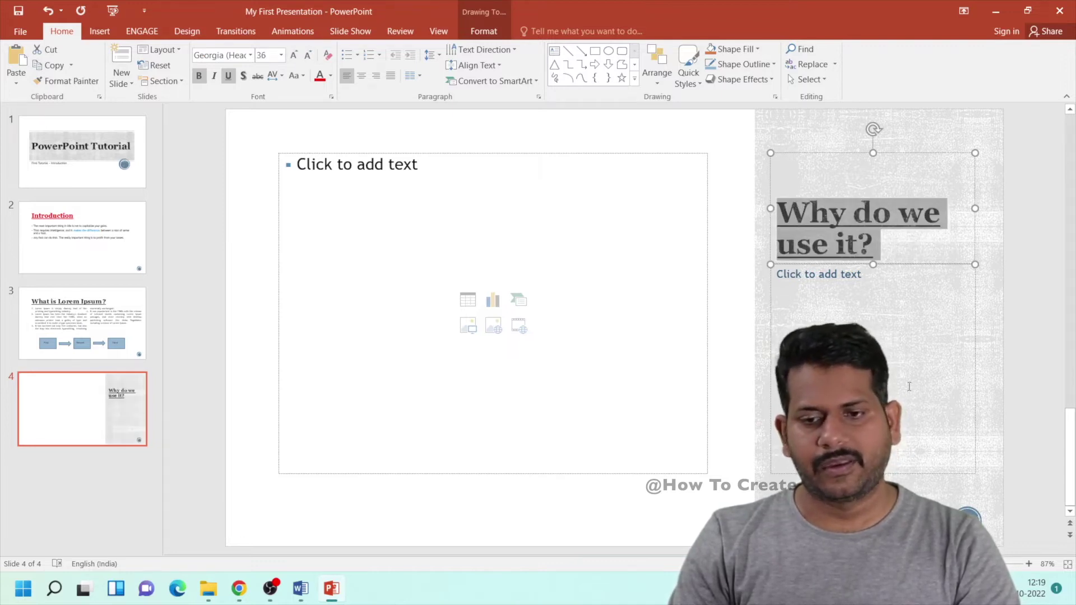
left_click(337, 553)
- Copy the first paragraph under 'Why do we use it?' from the Word document
left_click(293, 593)
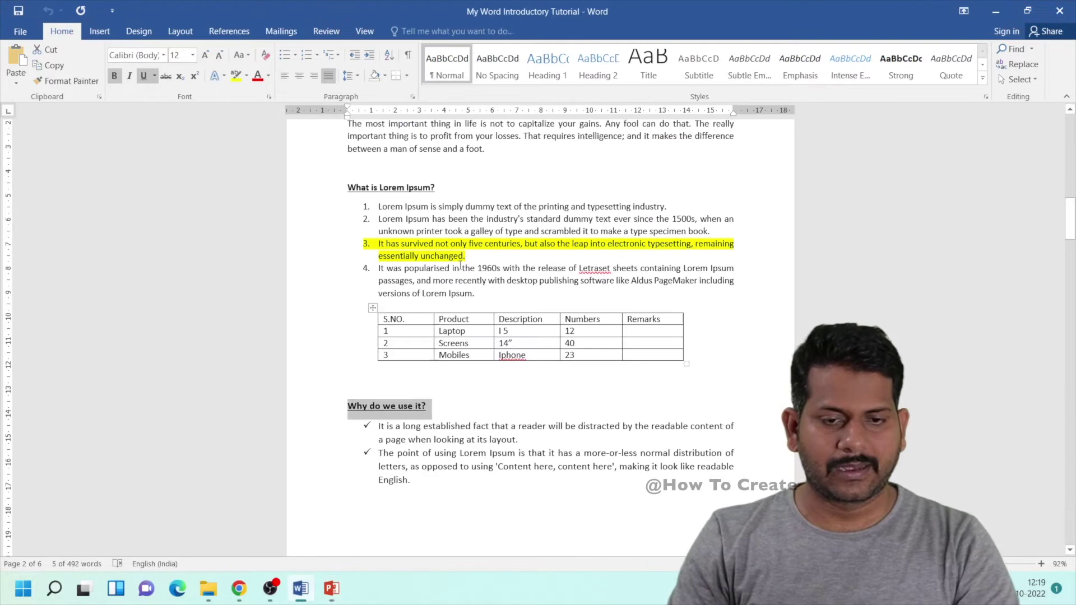
scroll(503, 306, "down", 3)
scroll(503, 306, "down", 1)
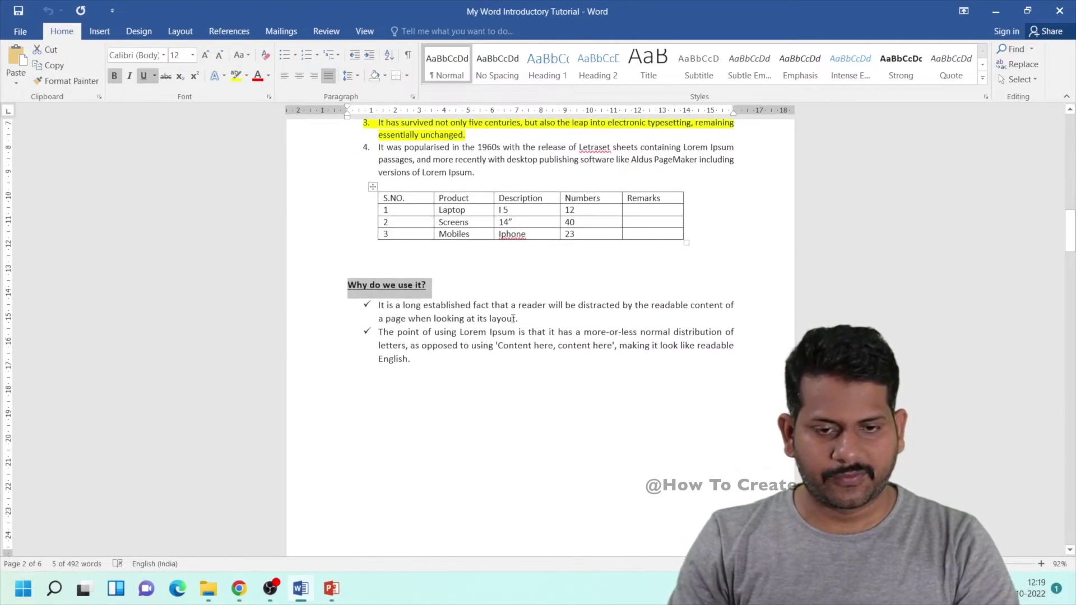
left_click_drag(526, 319, 380, 306)
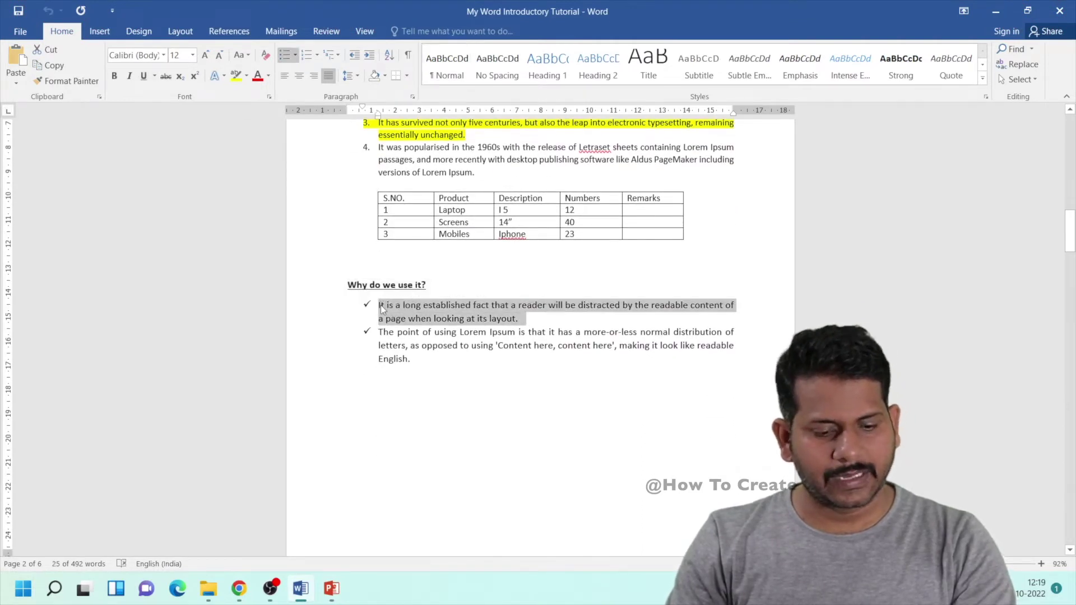
left_click(331, 588)
left_click(804, 310)
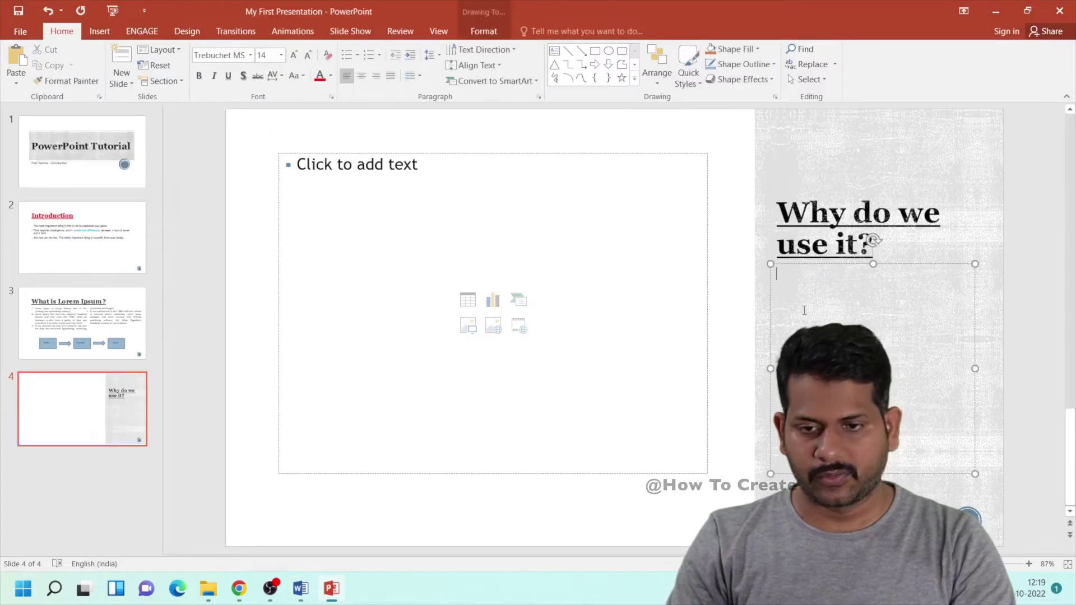
- Paste the paragraph into slide 4's body box at 24 pt, justified and red
type("It is a long established fact that a reader will be distracted by the readable content of a page when looking at its layout.")
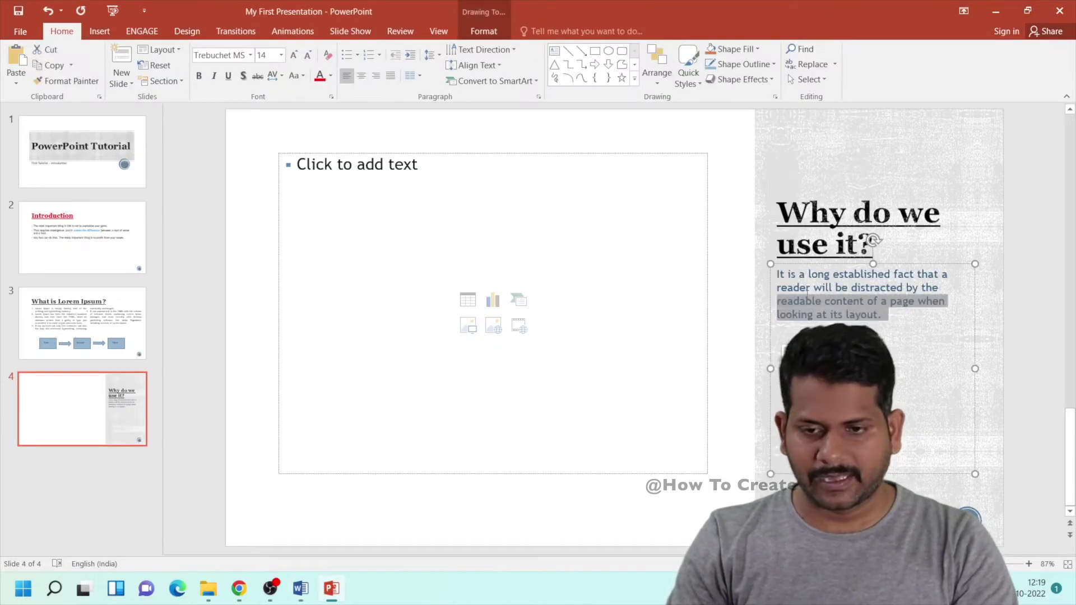
left_click_drag(814, 299, 776, 274)
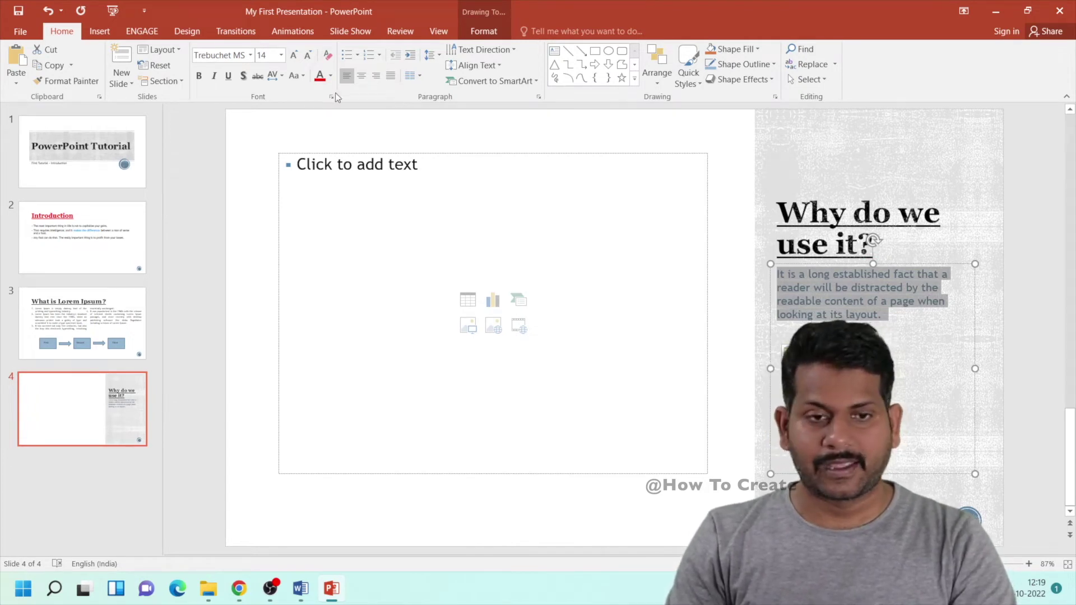
left_click(295, 56)
left_click(294, 56)
left_click(294, 56)
left_click(295, 56)
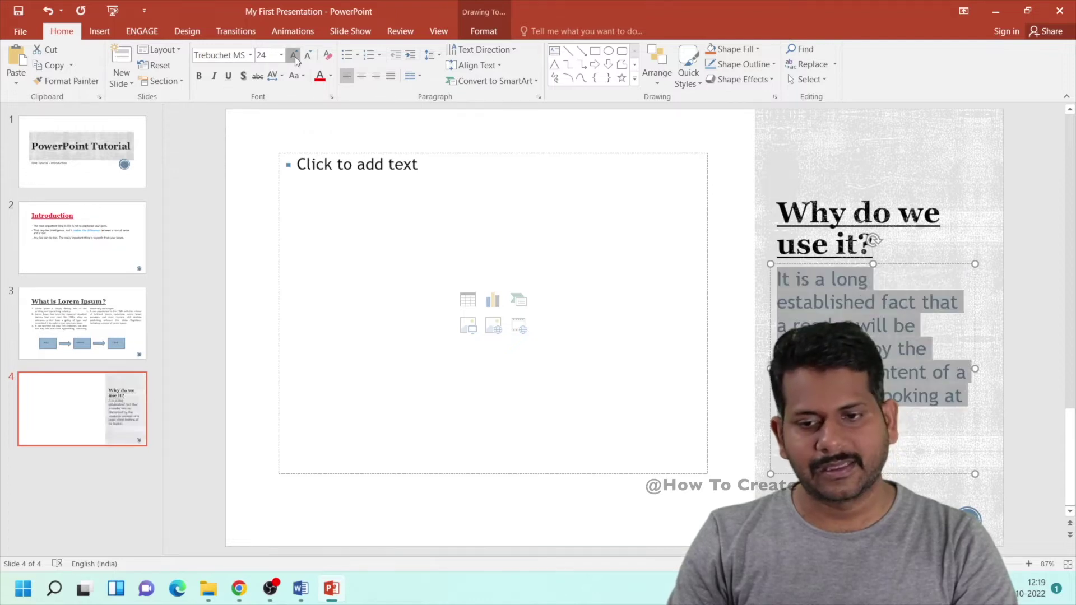
left_click(295, 56)
left_click(308, 56)
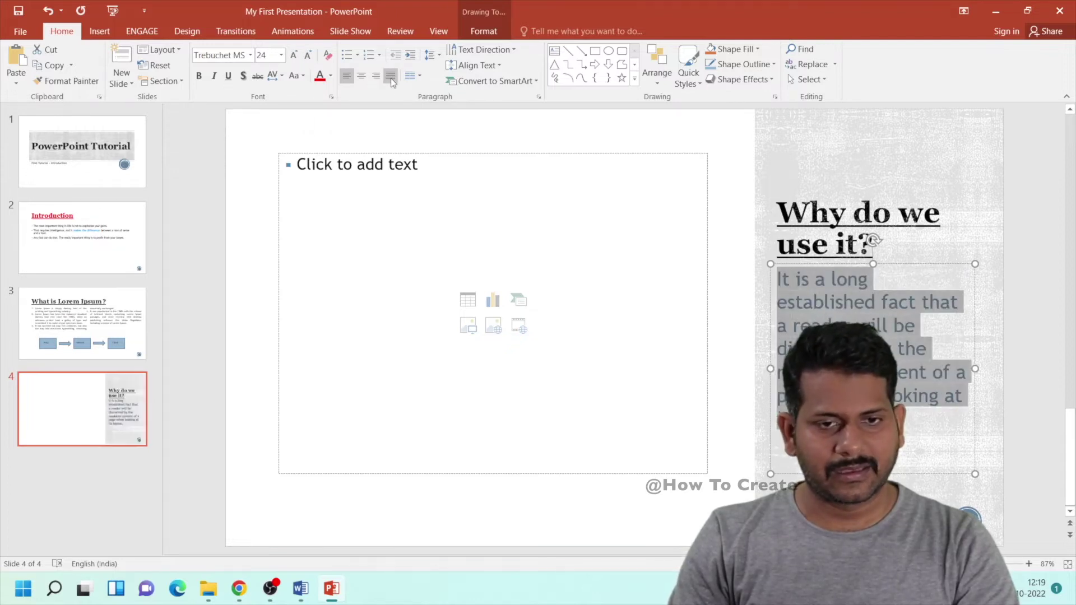
left_click(391, 78)
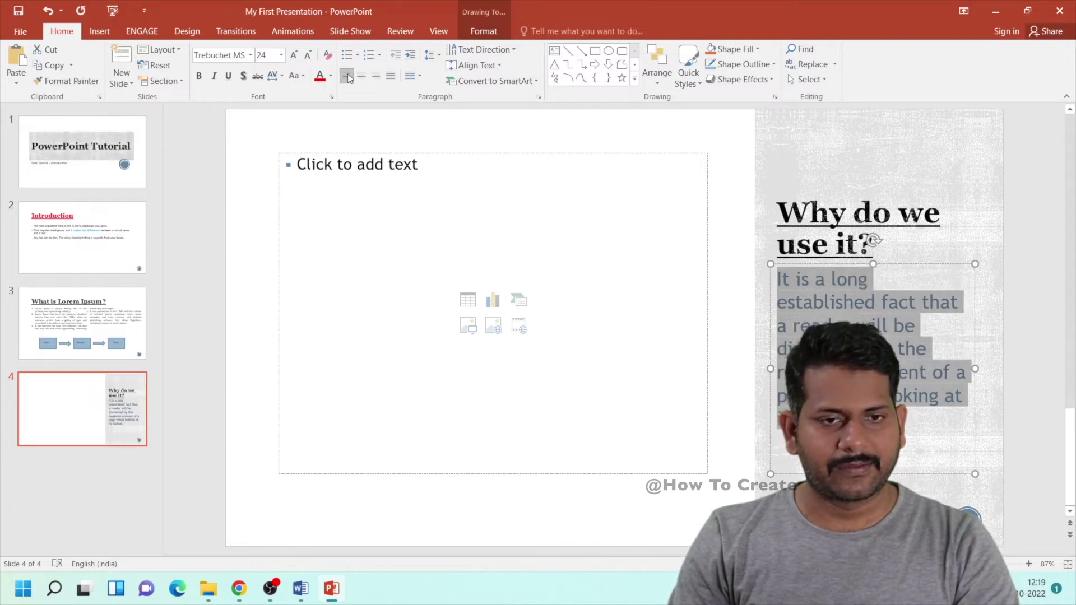
left_click(320, 77)
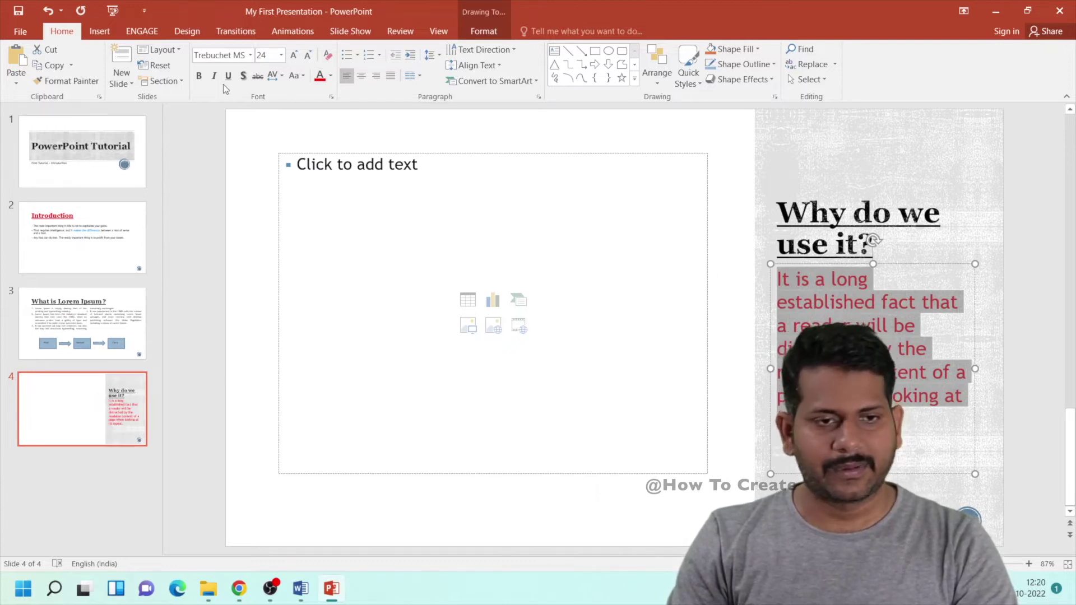
- Bold the red body paragraph on slide 4
left_click(200, 76)
left_click(636, 499)
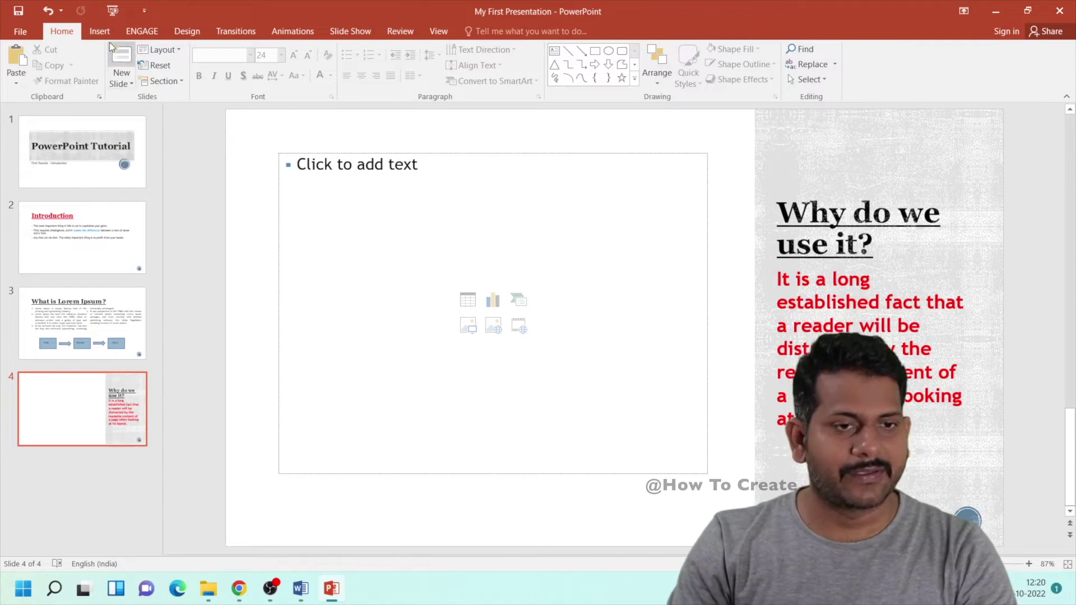
- Check the Insert tab's Video choices without inserting, then start a table in the content placeholder
left_click(99, 32)
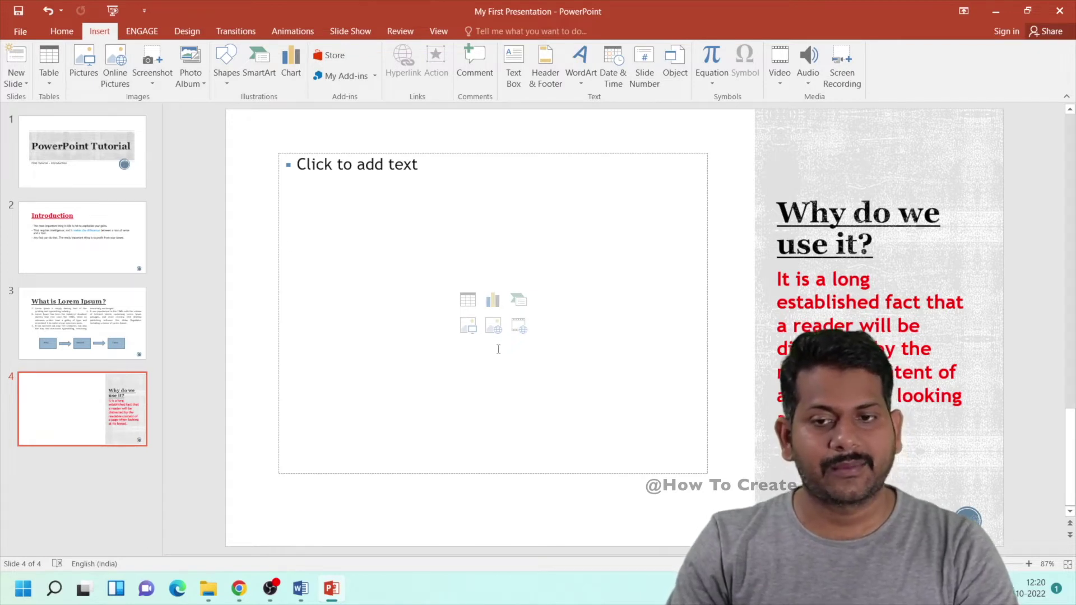
left_click(782, 85)
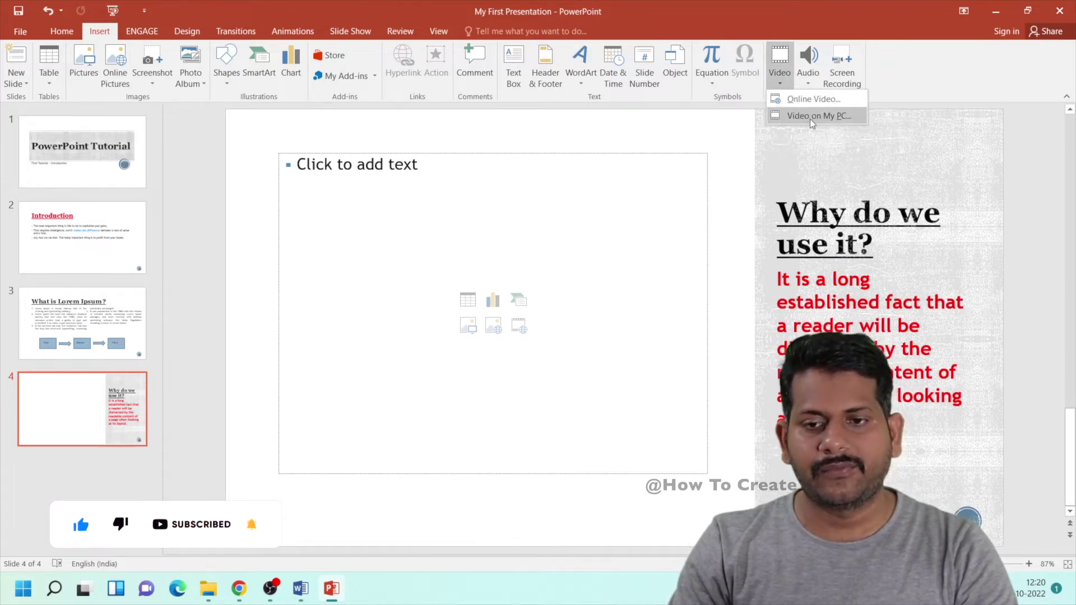
left_click(740, 143)
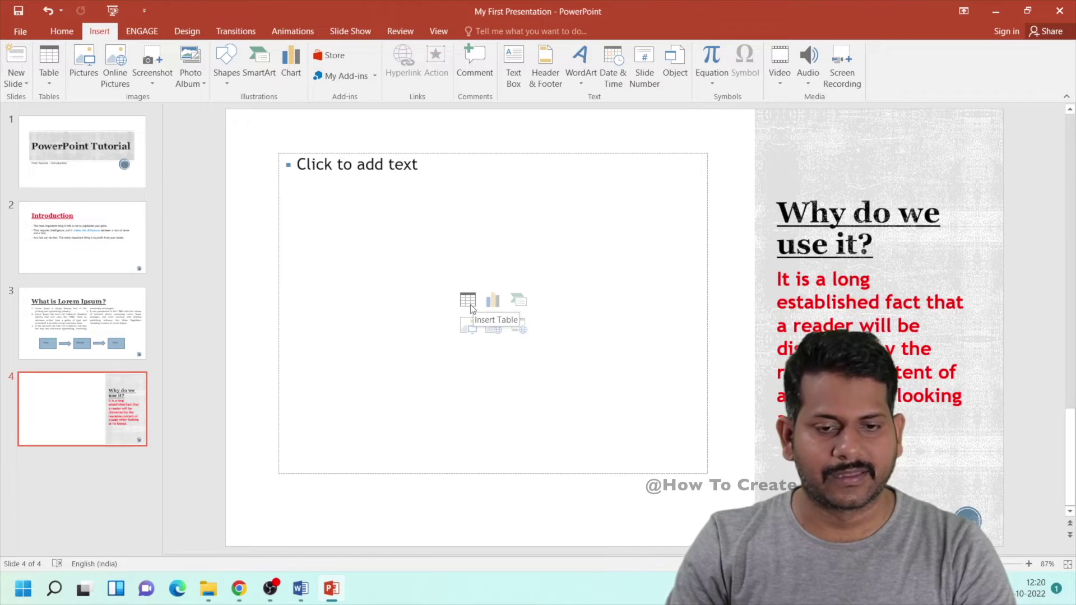
left_click(468, 301)
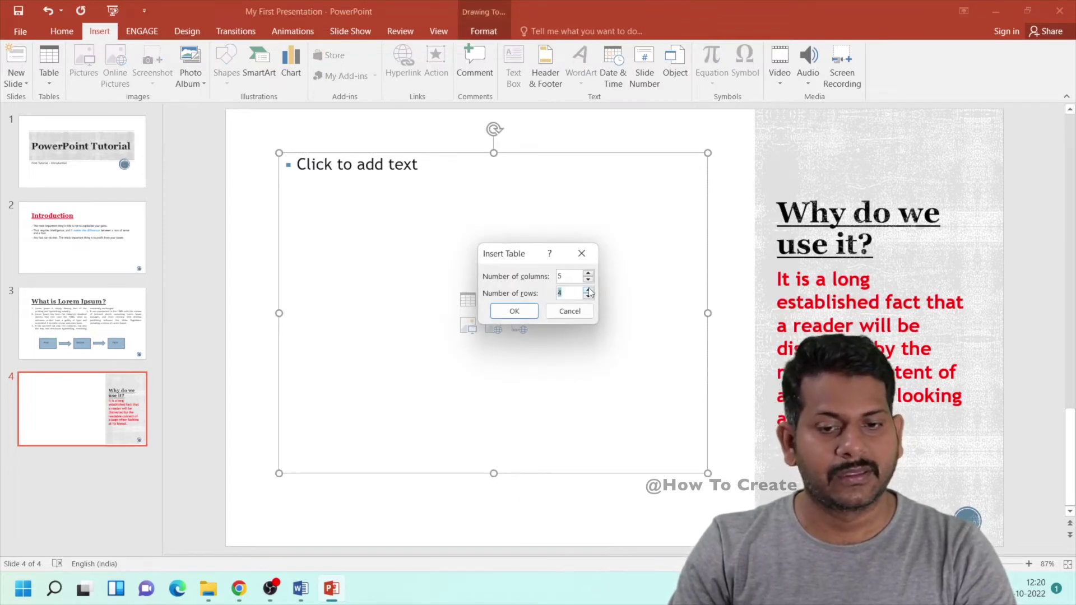
left_click(514, 311)
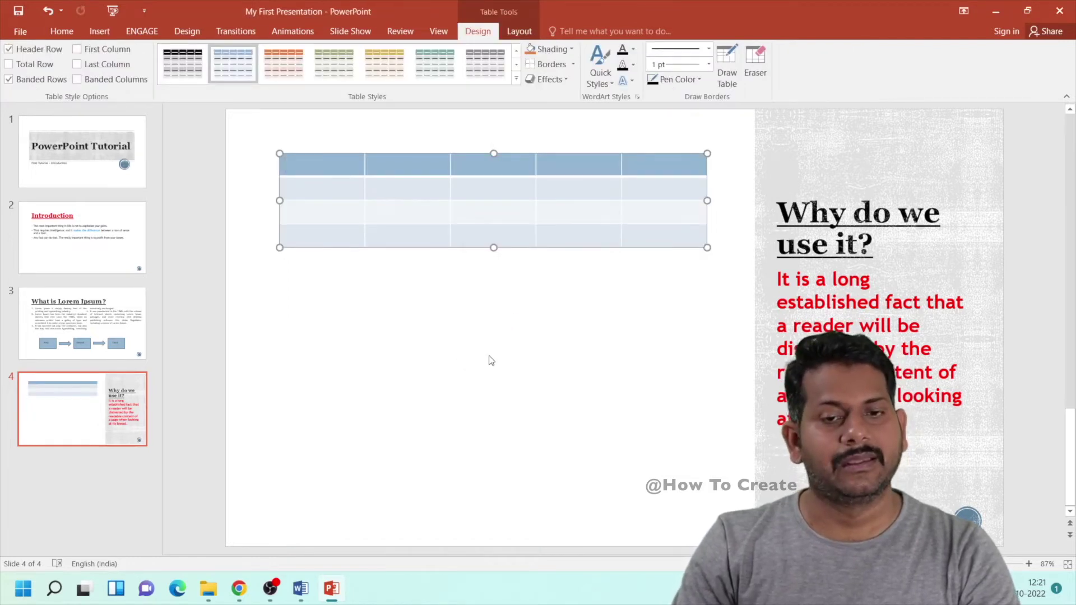
left_click(505, 324)
left_click(480, 200)
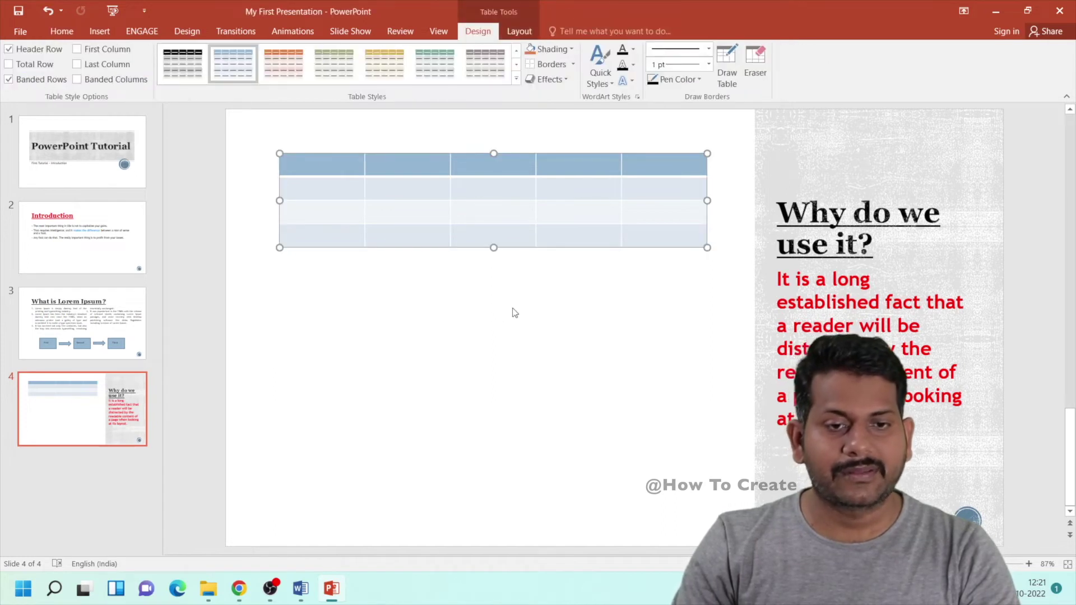
left_click(560, 327)
left_click(504, 248)
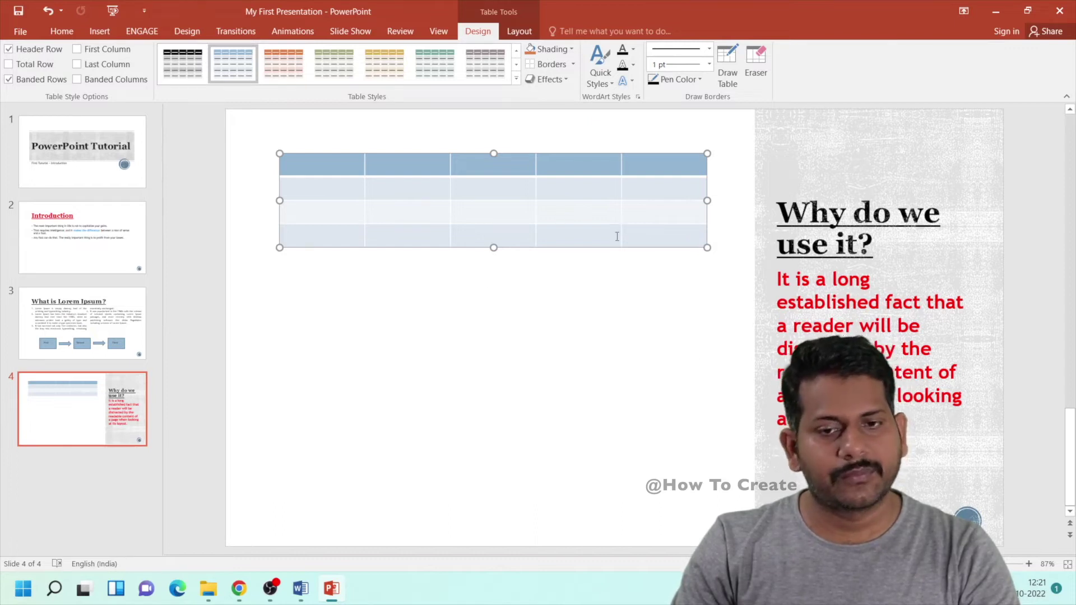
left_click_drag(640, 248, 624, 243)
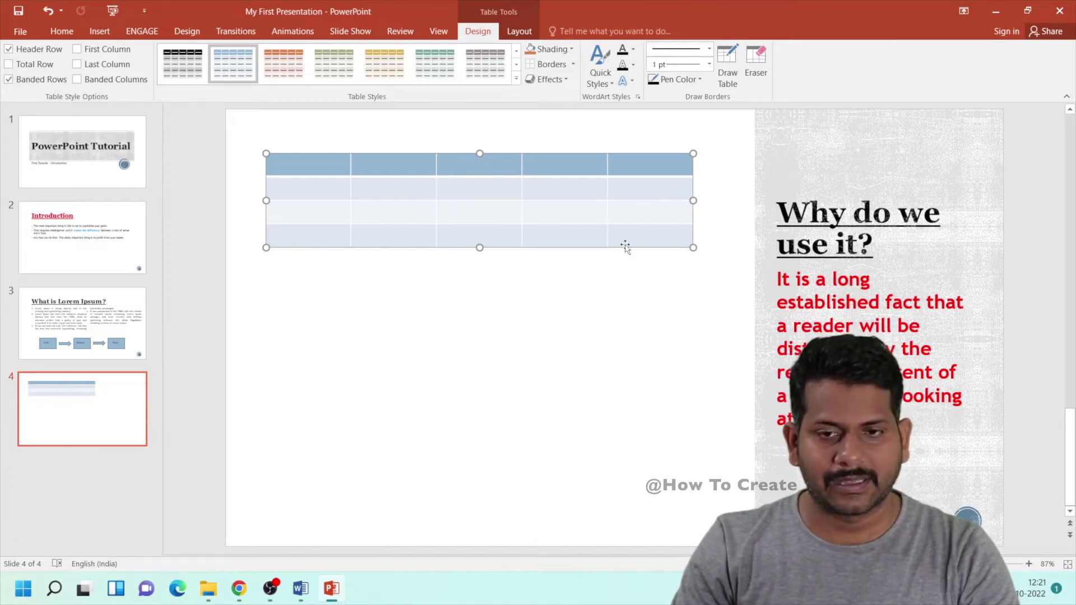
key("ctrl+z")
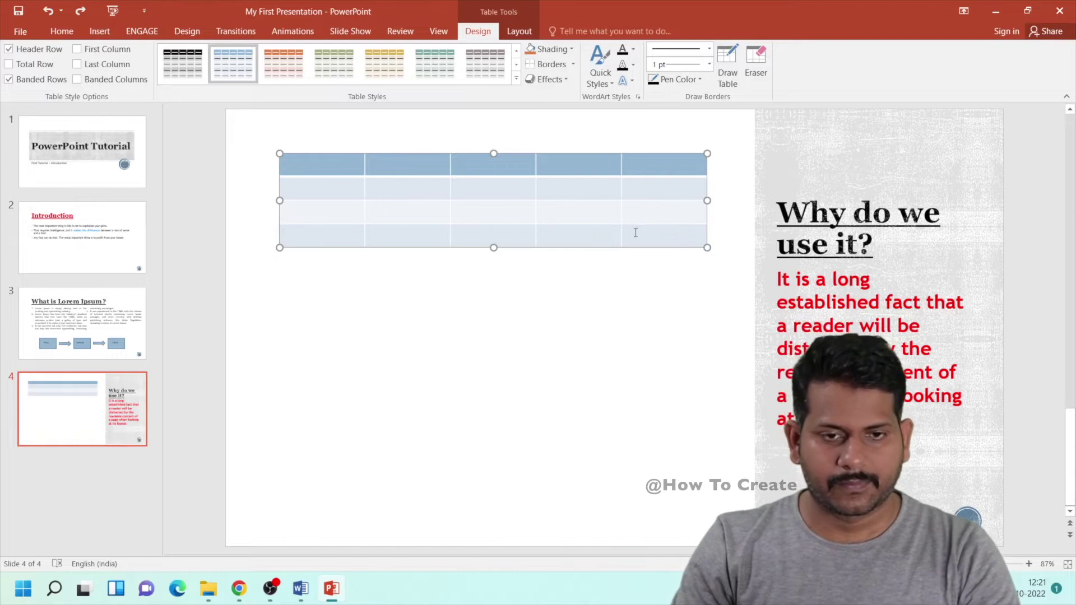
left_click_drag(628, 233, 322, 190)
right_click(325, 194)
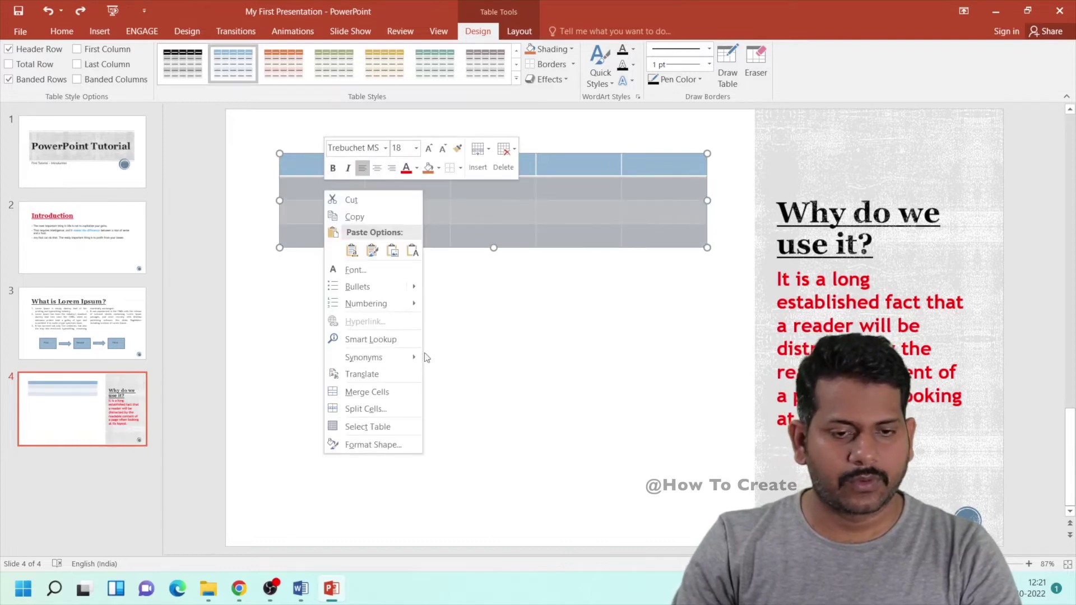
right_click(329, 197)
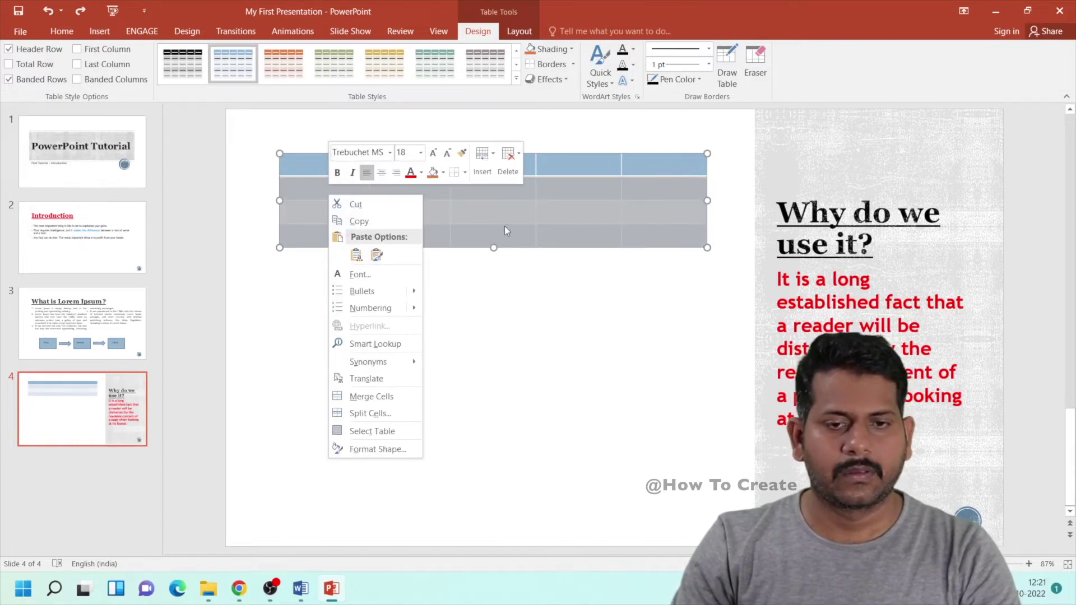
left_click(483, 169)
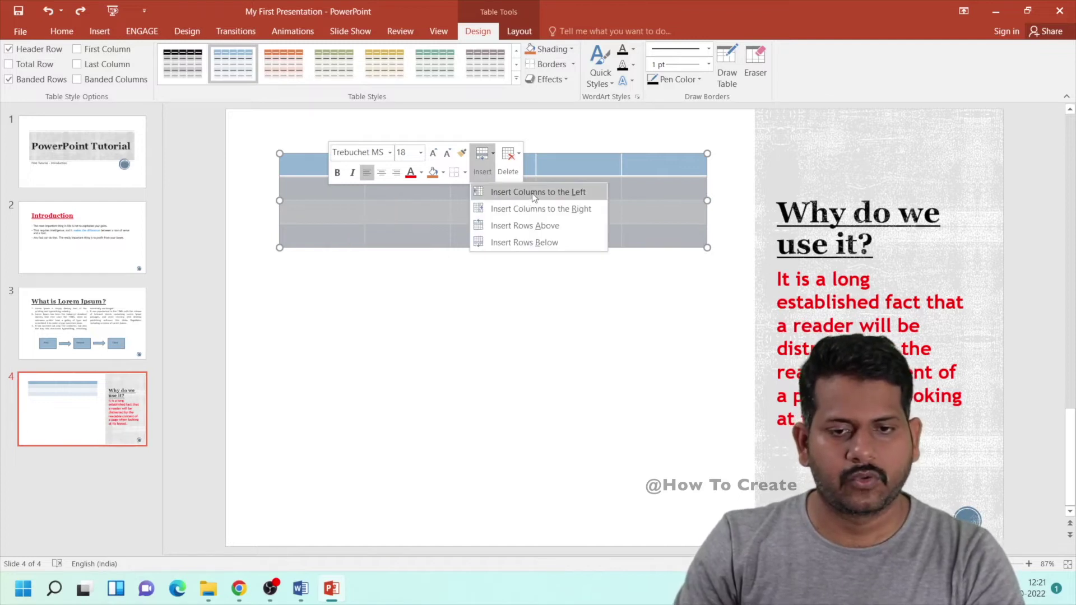
left_click(533, 242)
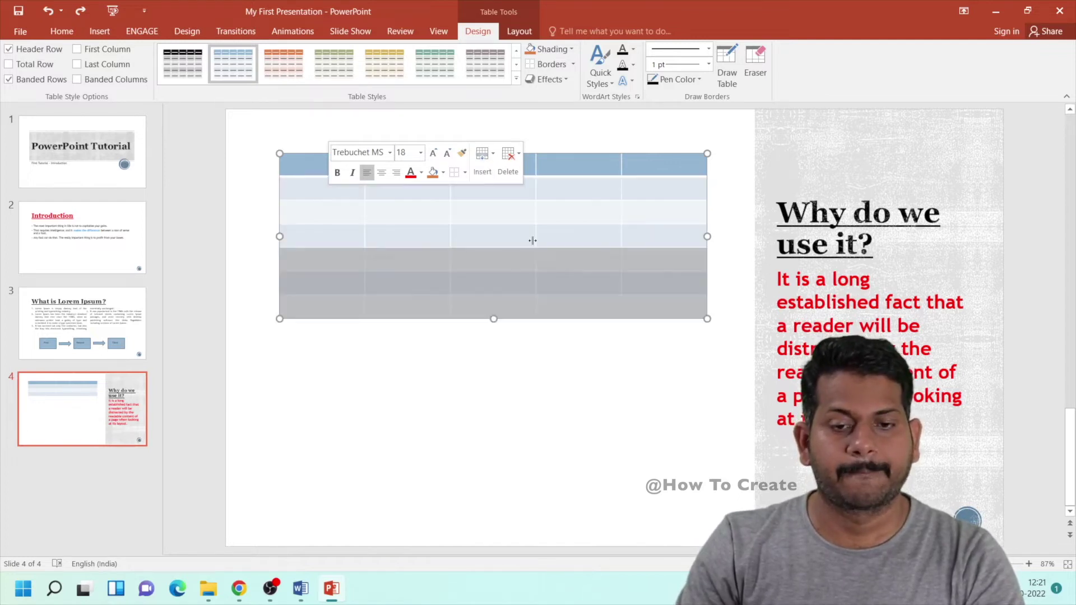
left_click(515, 289)
left_click_drag(656, 312, 338, 303)
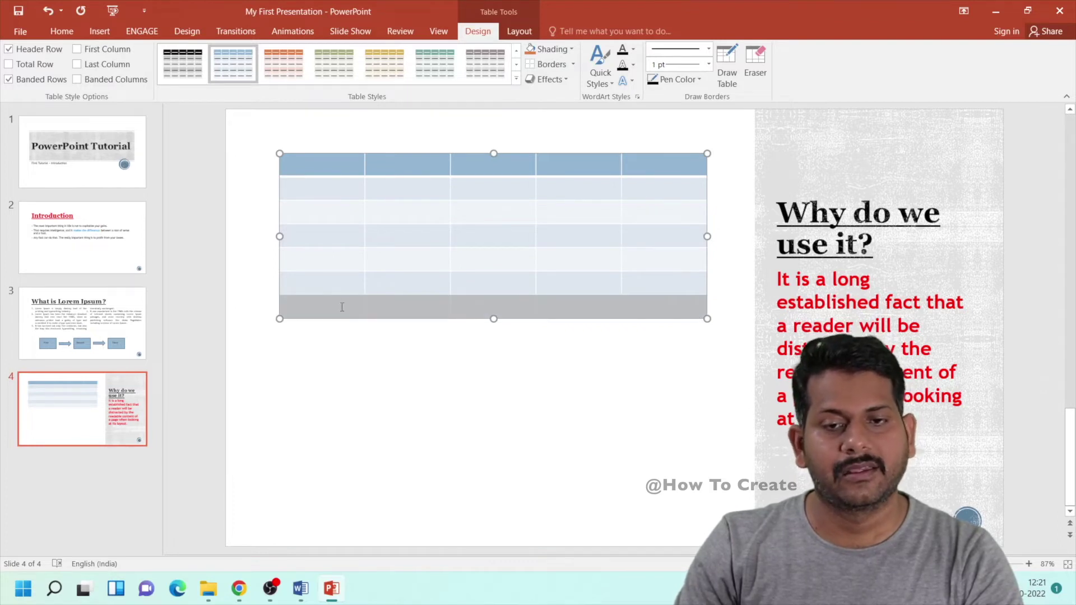
left_click(614, 382)
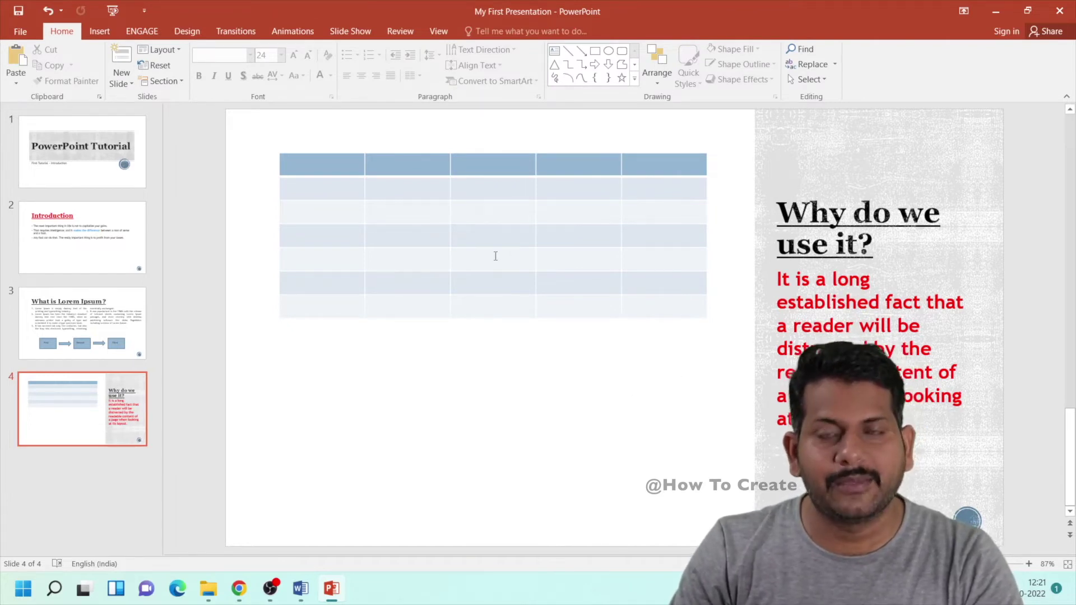
left_click_drag(649, 303, 263, 169)
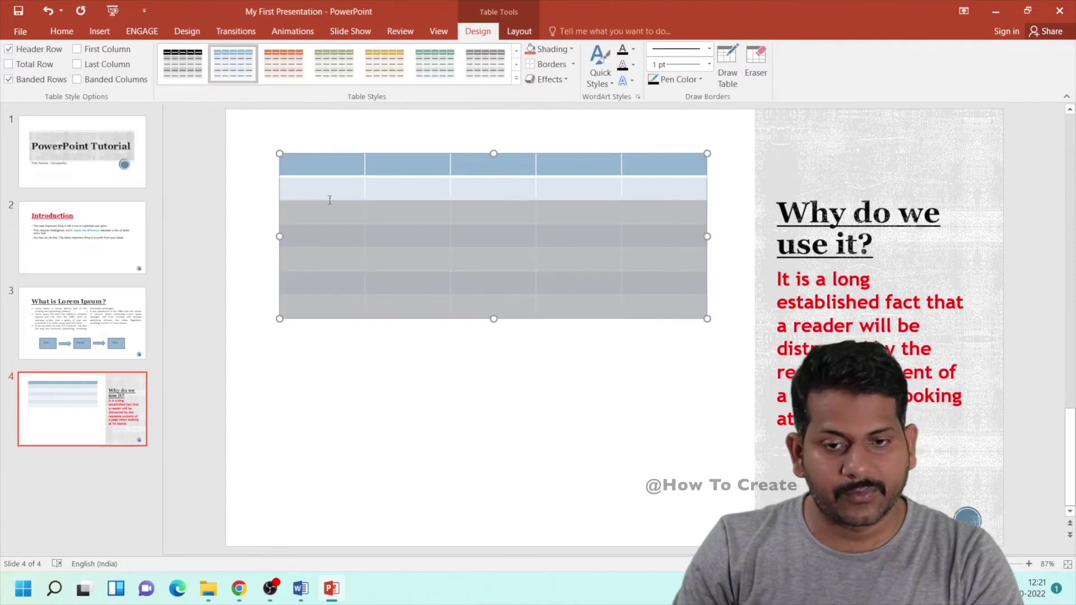
left_click(512, 369)
left_click(483, 219)
left_click_drag(658, 317, 500, 123)
key("ctrl+z")
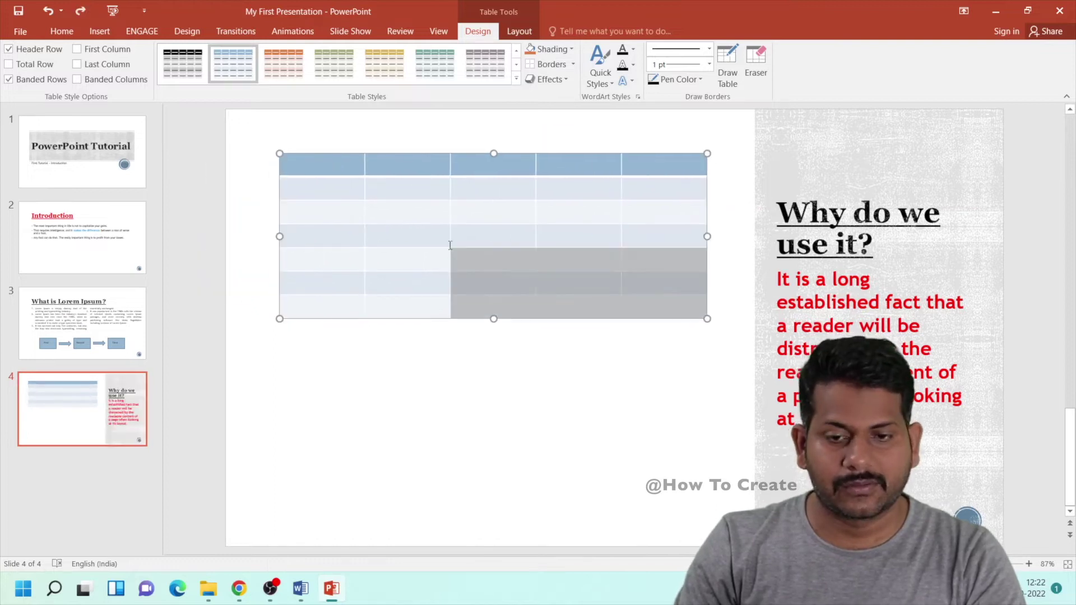
left_click(517, 80)
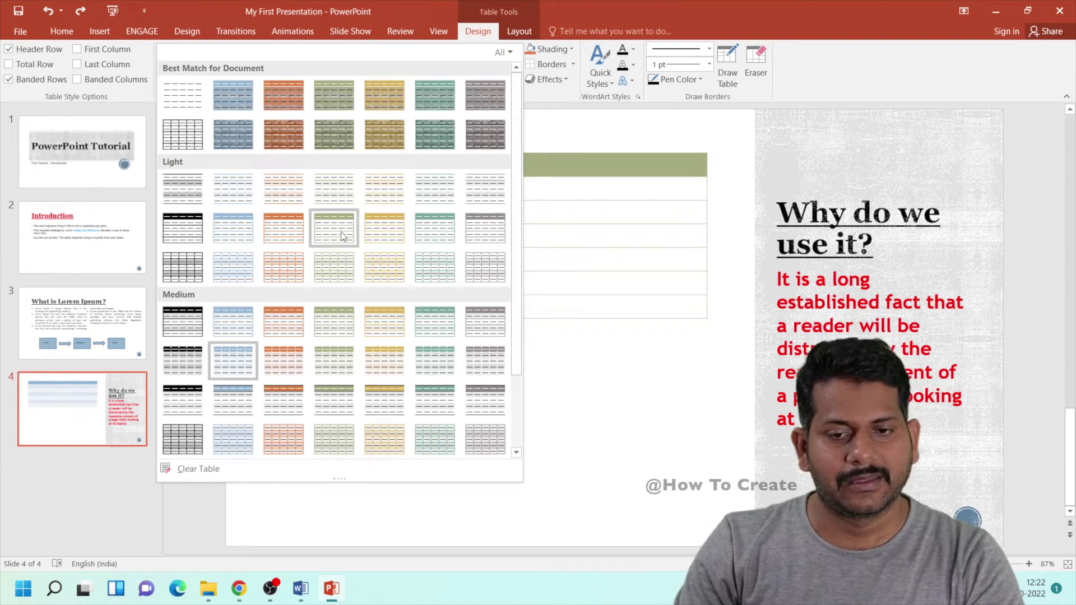
- Apply the orange-header Medium table style to slide 4's table
scroll(384, 419, "down", 2)
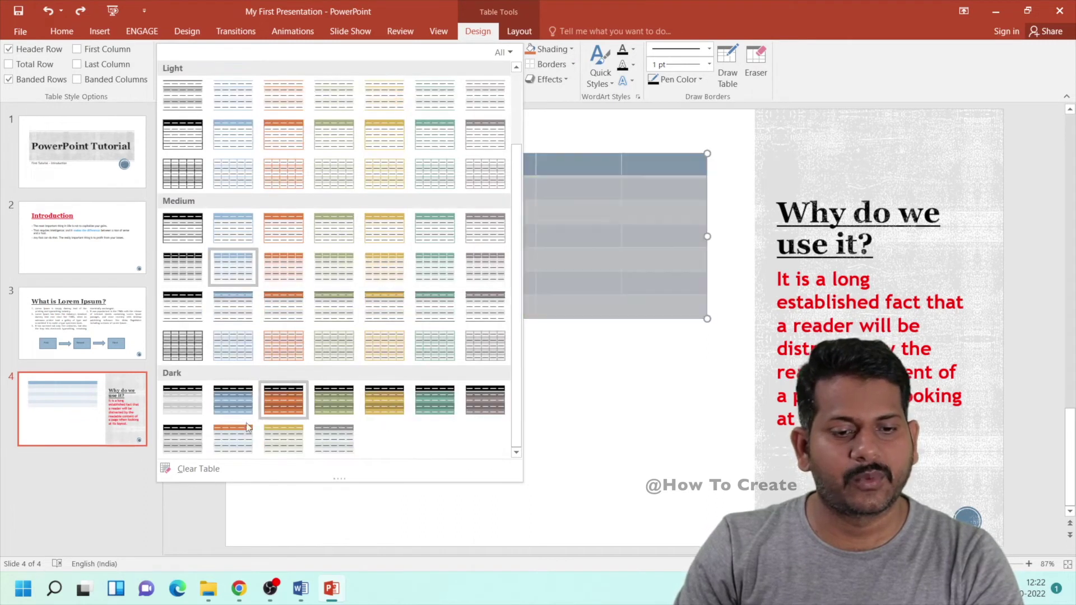
scroll(336, 252, "up", 2)
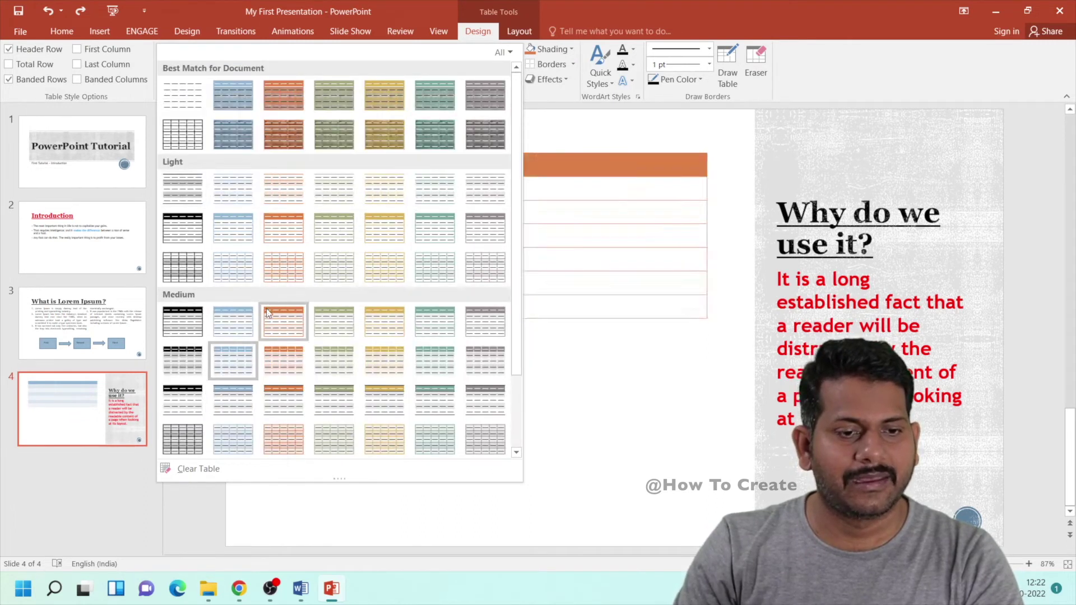
scroll(331, 269, "down", 2)
scroll(327, 314, "up", 2)
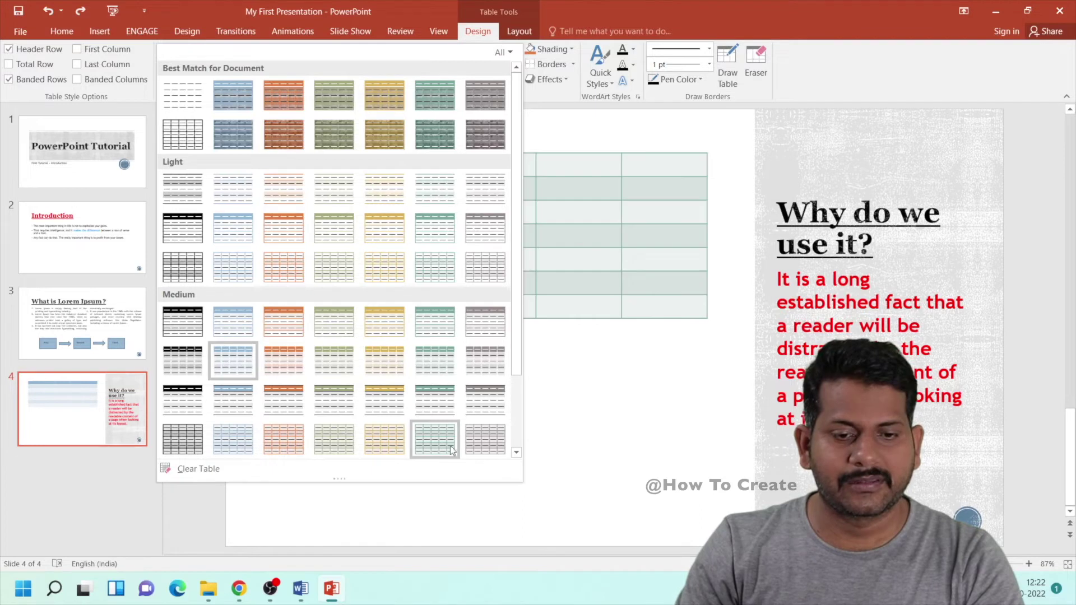
scroll(370, 440, "down", 2)
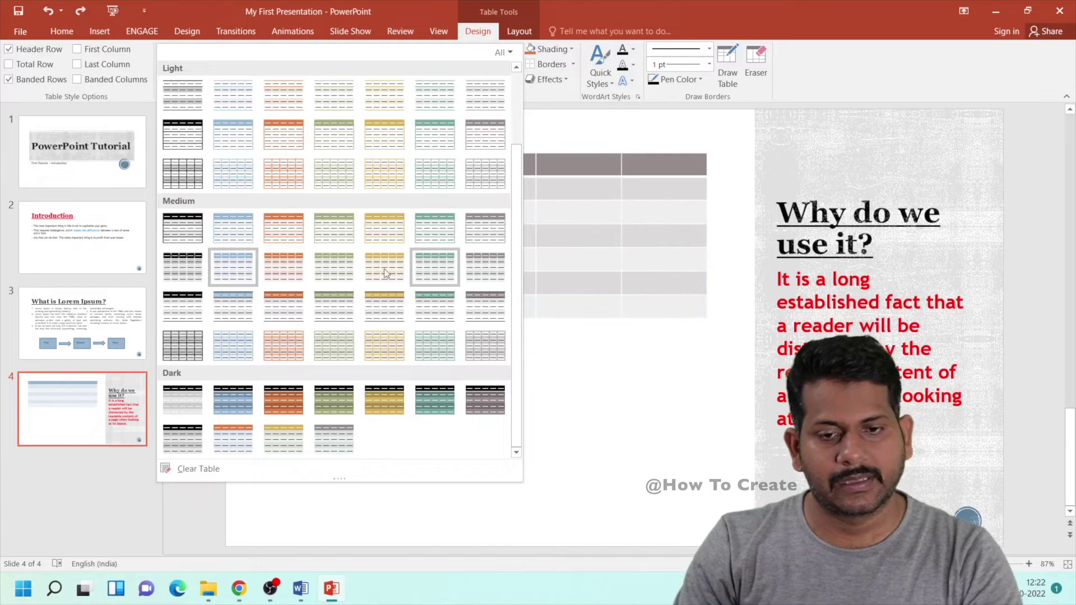
left_click(281, 267)
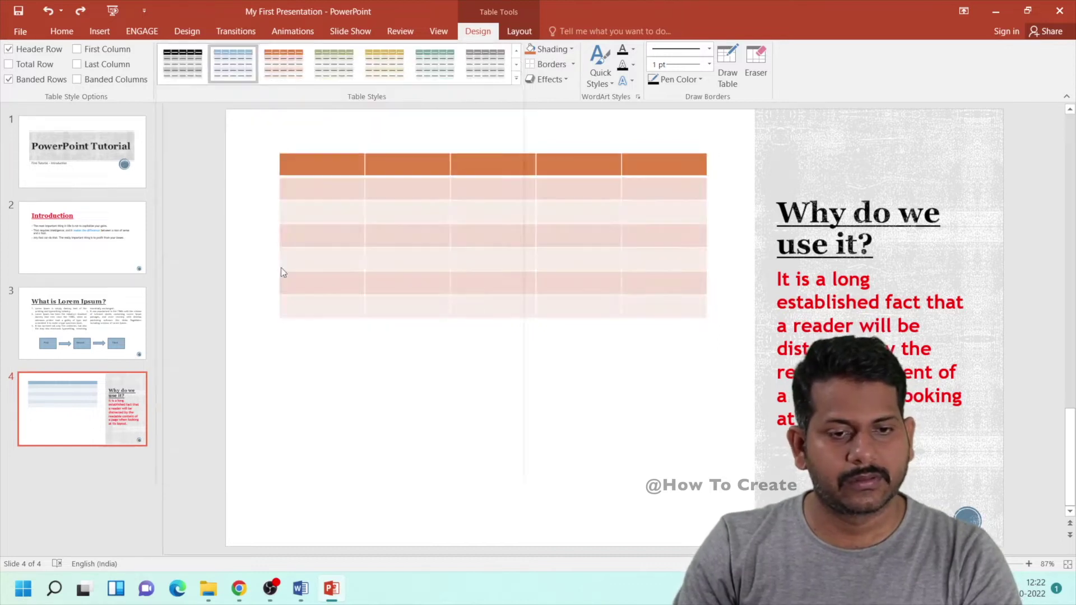
left_click(593, 461)
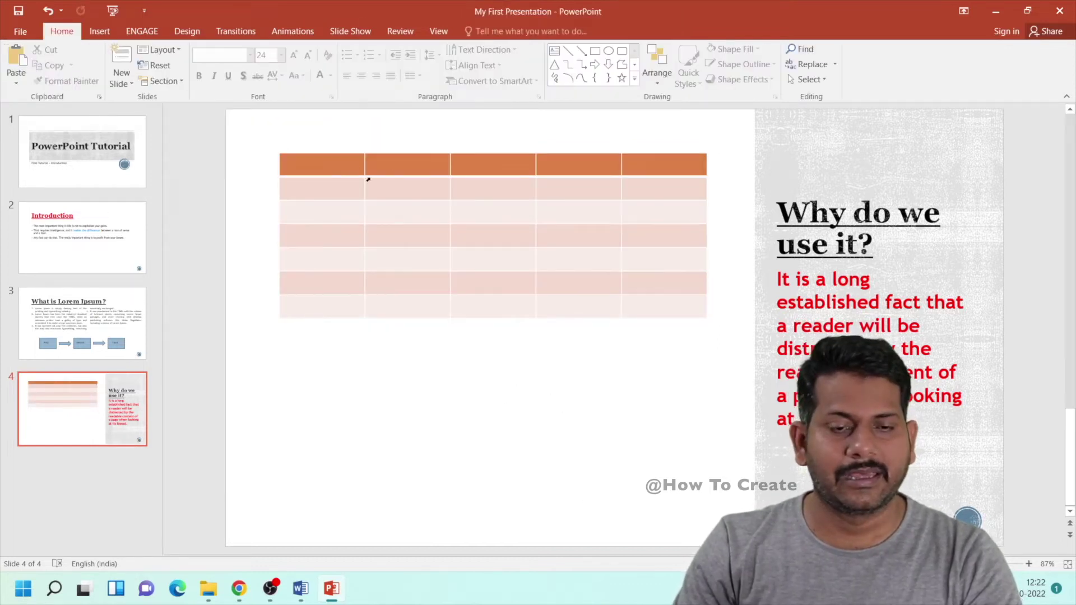
- Type 'S.No.' into the first header cell of slide 4's table
left_click(340, 174)
type("S.No.")
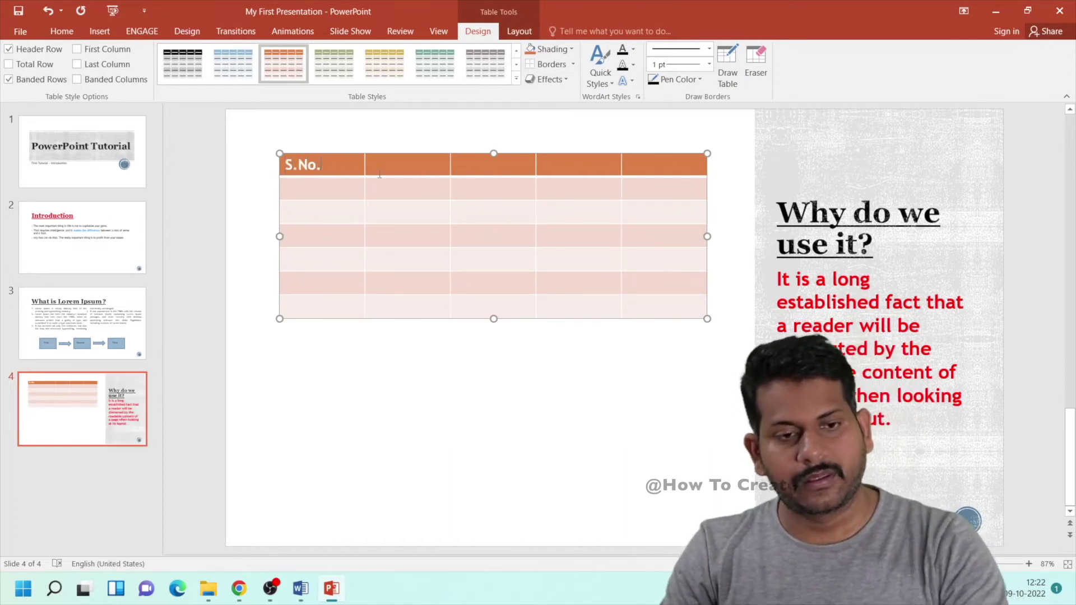
left_click(411, 167)
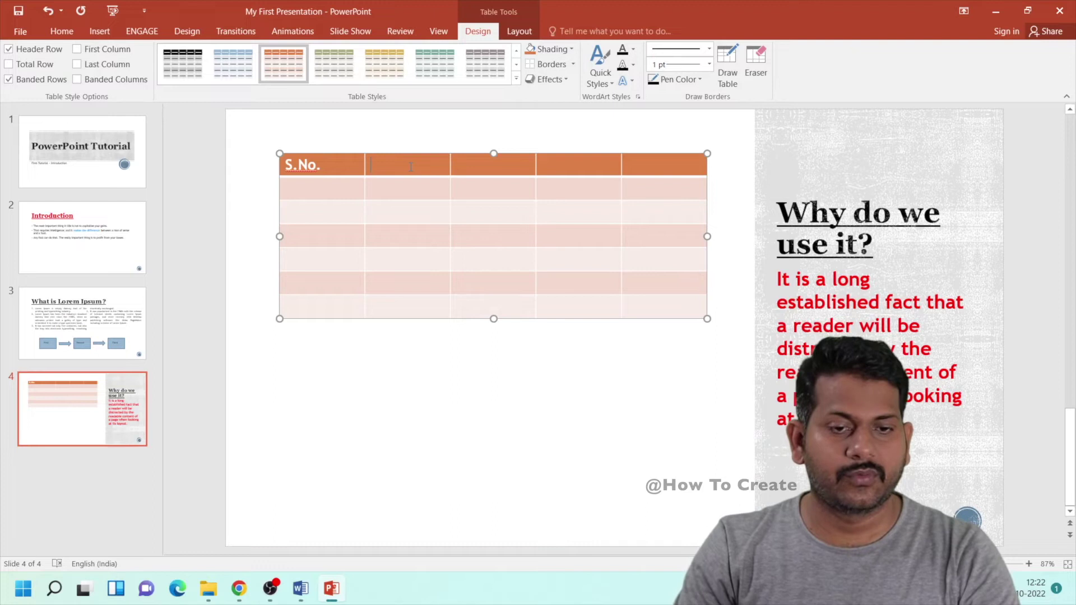
- Select the whole orange table and delete it, then bring up the Word document
left_click(492, 408)
left_click(372, 306)
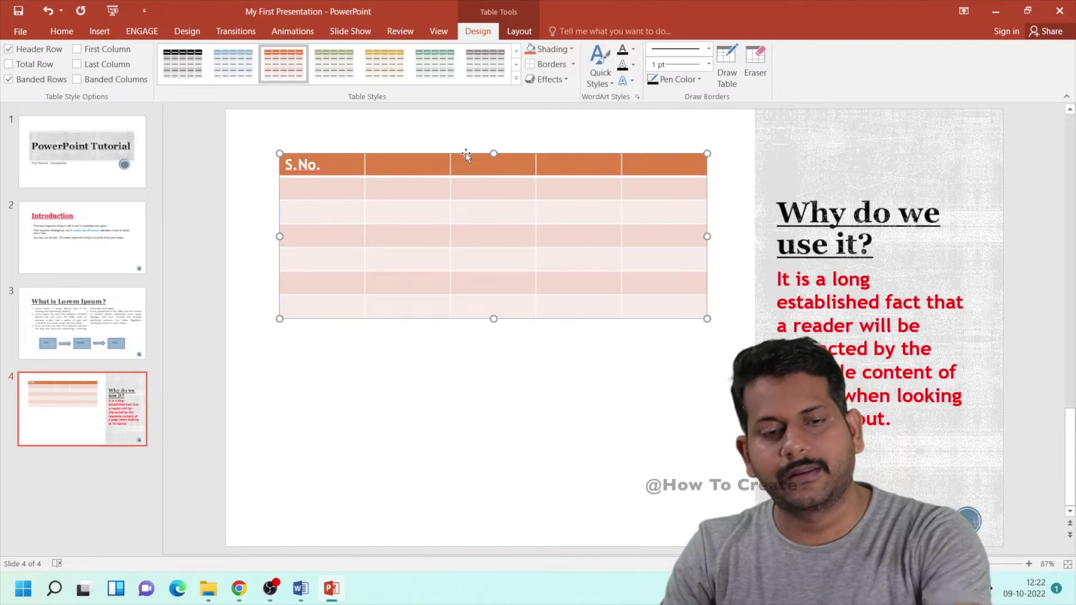
key("Delete")
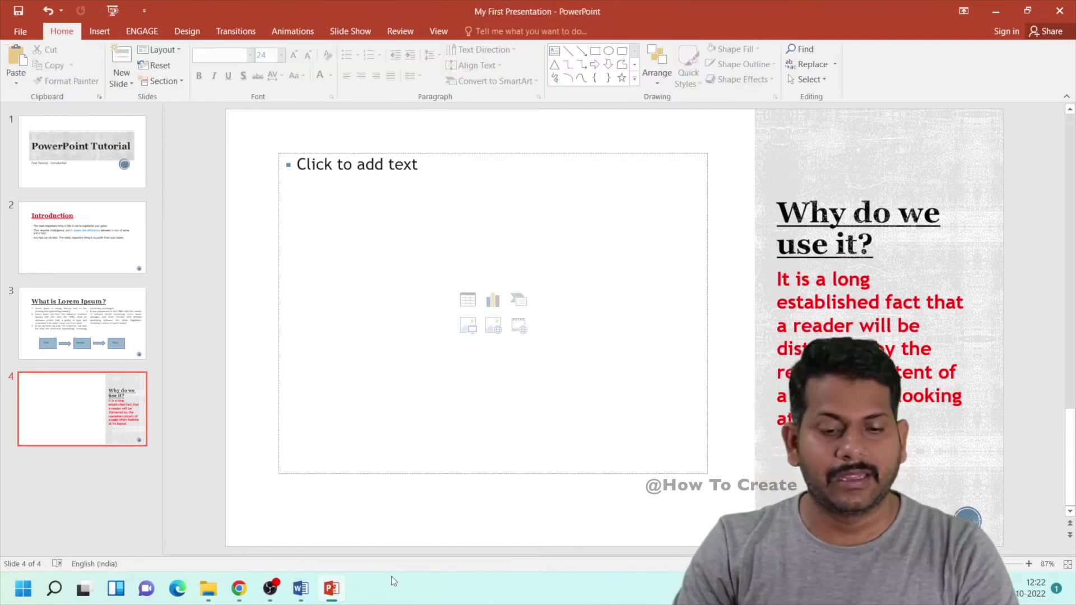
left_click(300, 588)
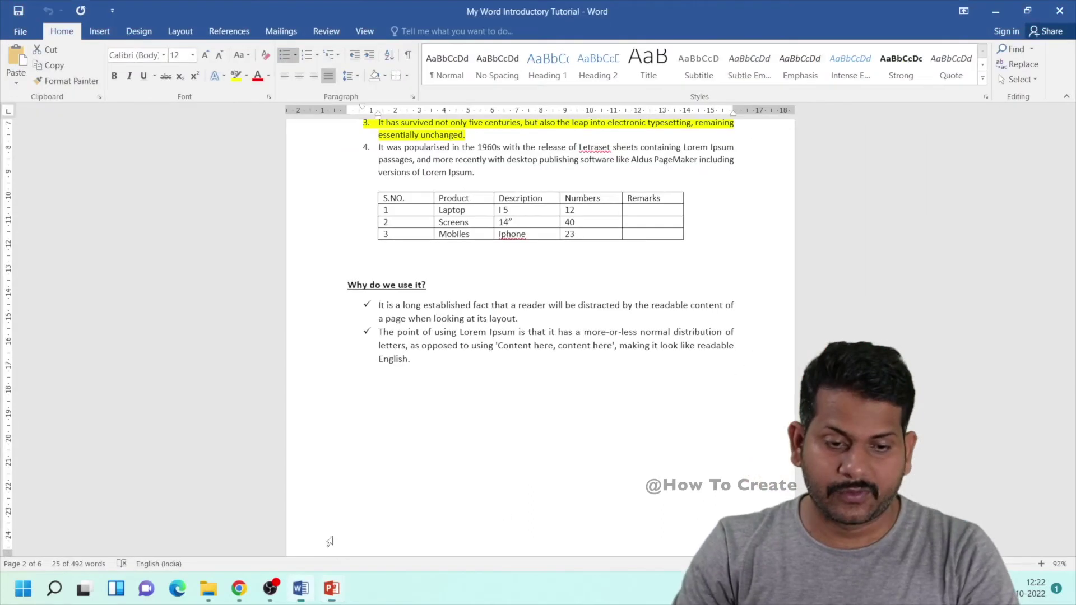
- Copy the S.NO./Product/Description table from Word and paste it into slide 4's placeholder
left_click(510, 284)
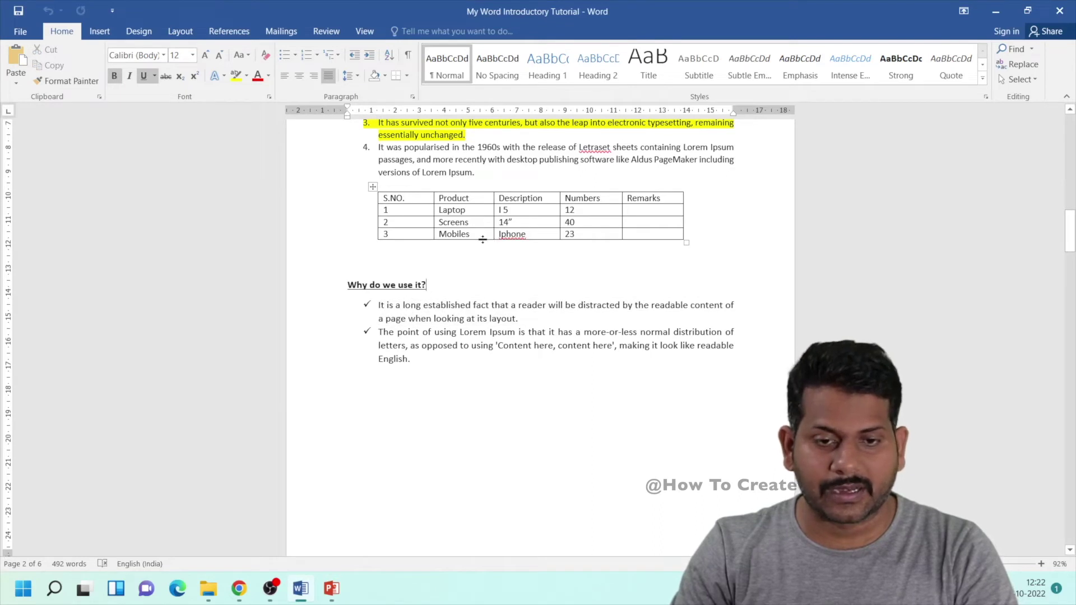
left_click(374, 188)
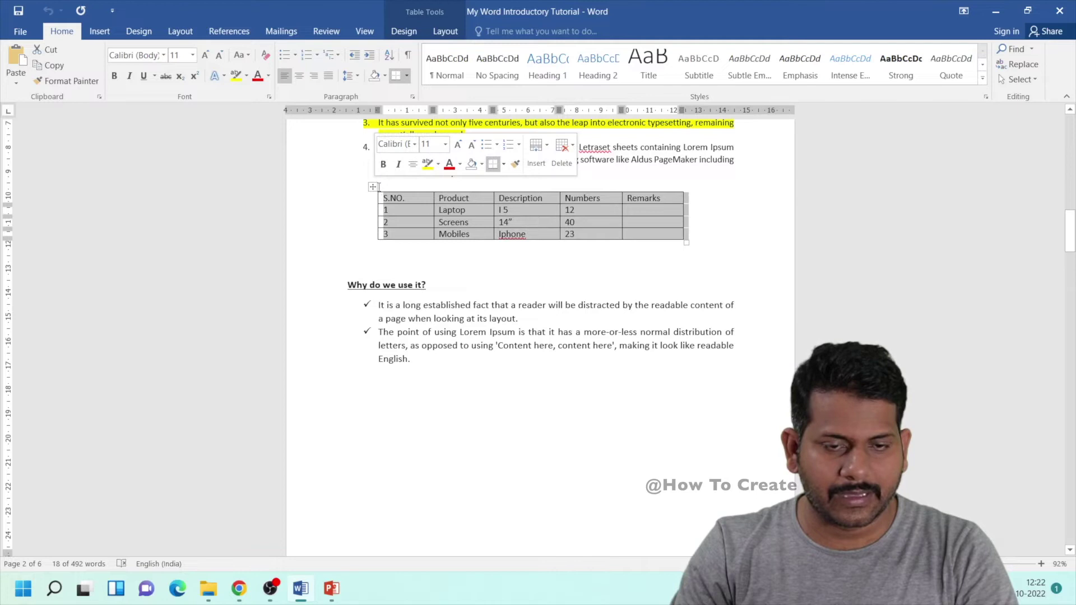
left_click(332, 589)
left_click(516, 432)
key("ctrl+v")
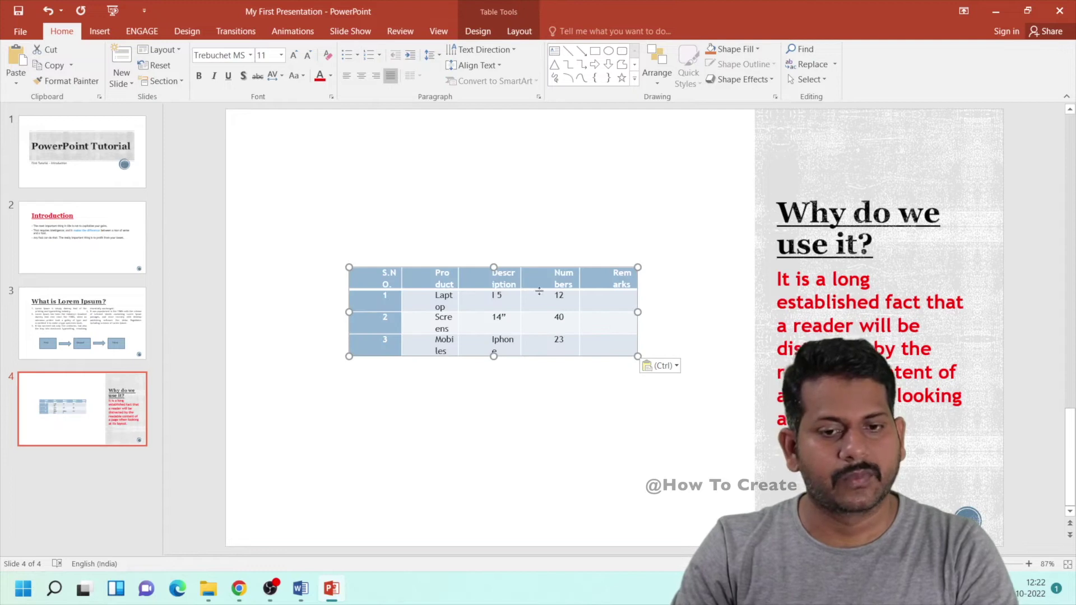
- Move the pasted table to the top-left, enlarge it, and enlarge and centre the body text
left_click_drag(539, 271, 458, 158)
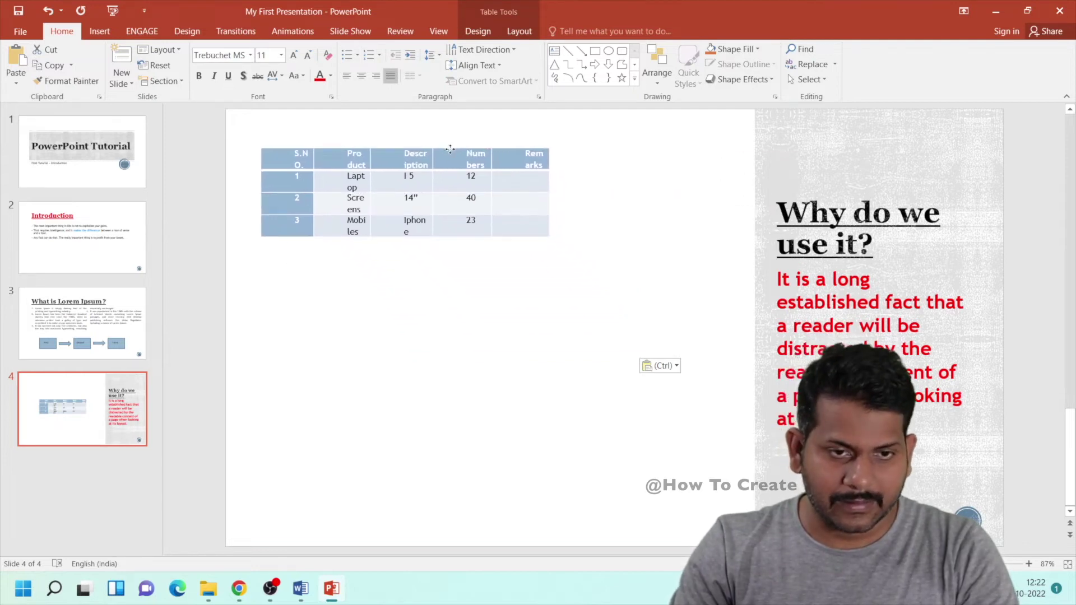
left_click_drag(458, 158, 458, 158)
mouse_move(557, 243)
left_mouse_down()
mouse_move(704, 381)
mouse_move(725, 419)
left_mouse_up()
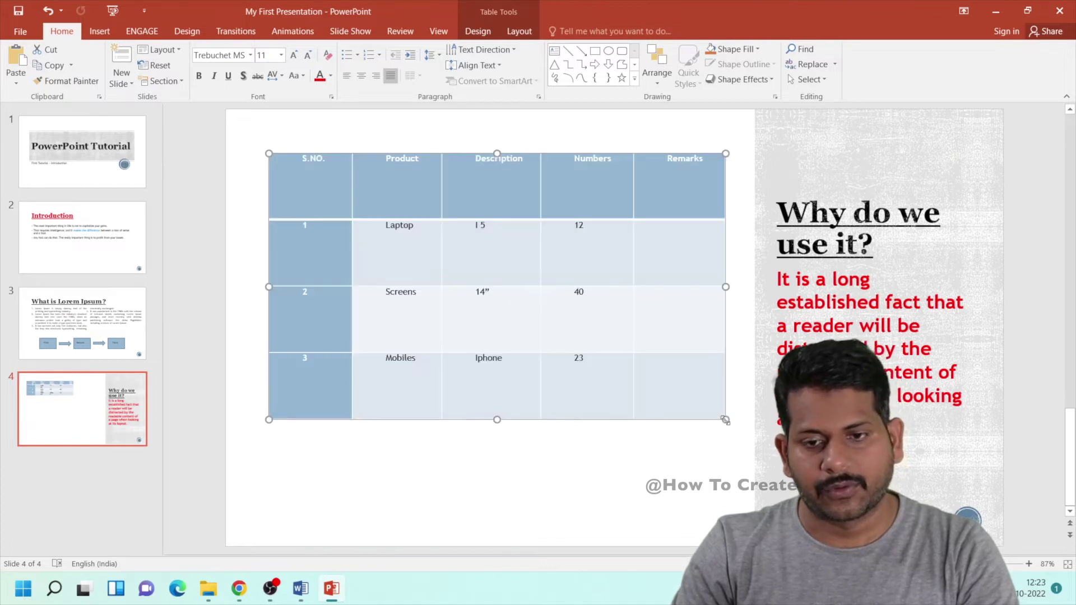
left_click_drag(683, 388, 303, 246)
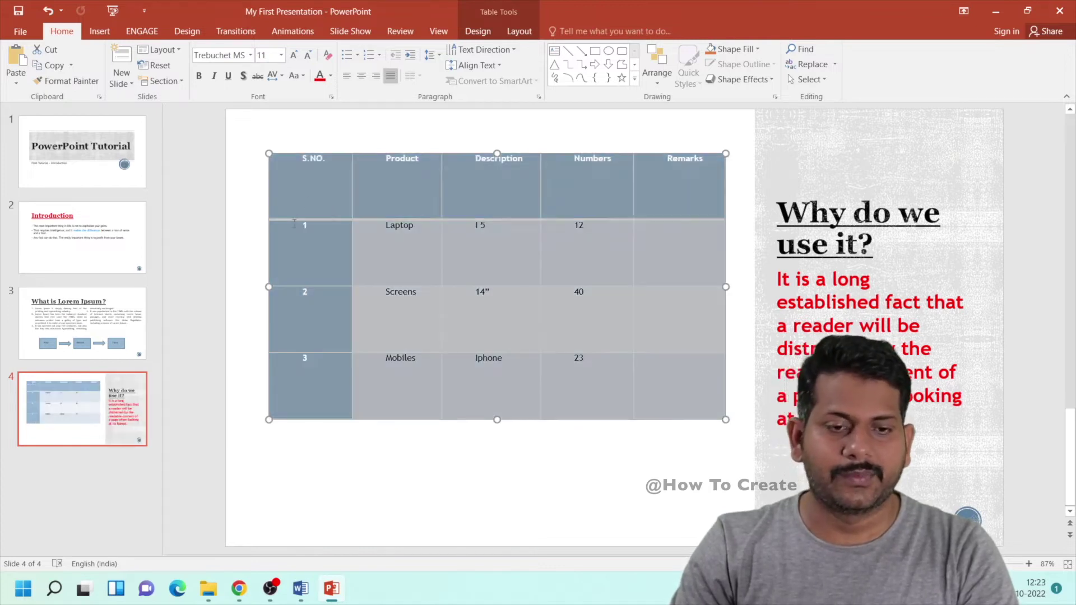
left_click(293, 55)
left_click(294, 55)
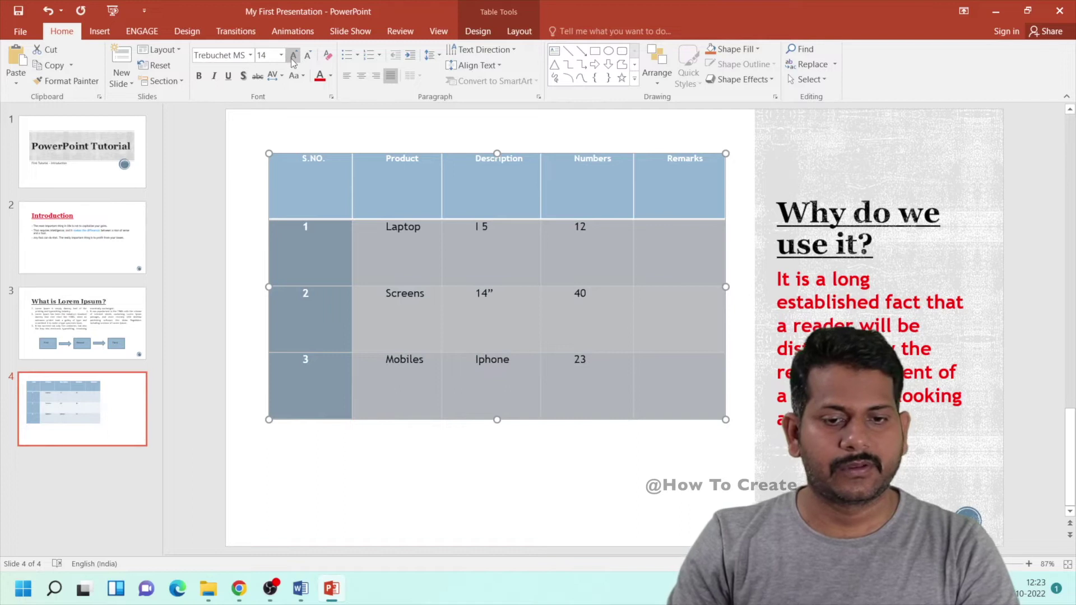
left_click(294, 55)
left_click(294, 55)
left_click(362, 80)
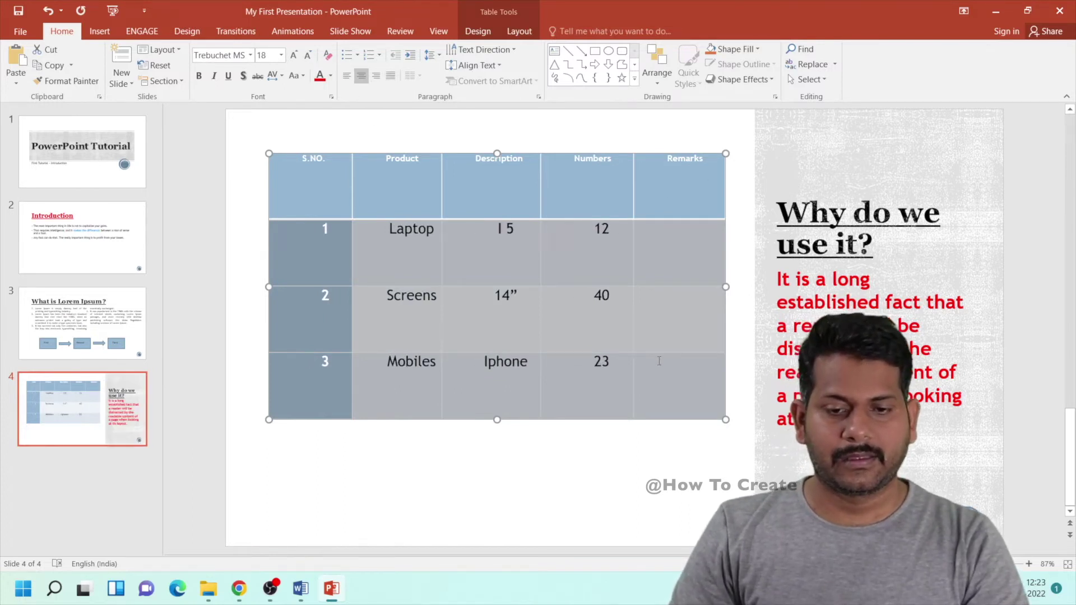
- Centre the header labels and enlarge the whole table's text one step
left_click_drag(659, 361, 262, 143)
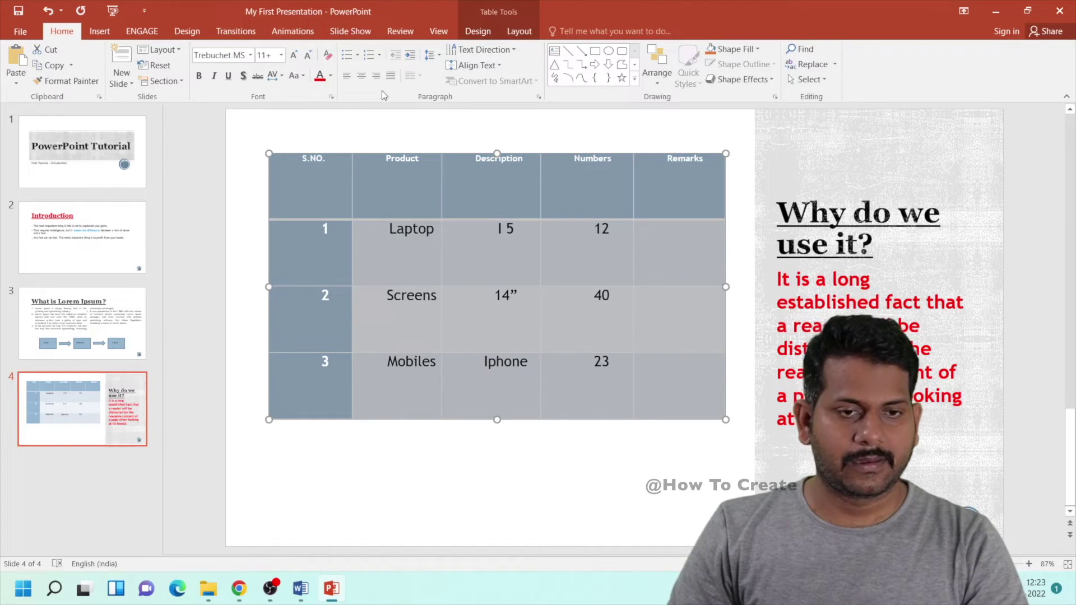
left_click(359, 77)
left_click(292, 56)
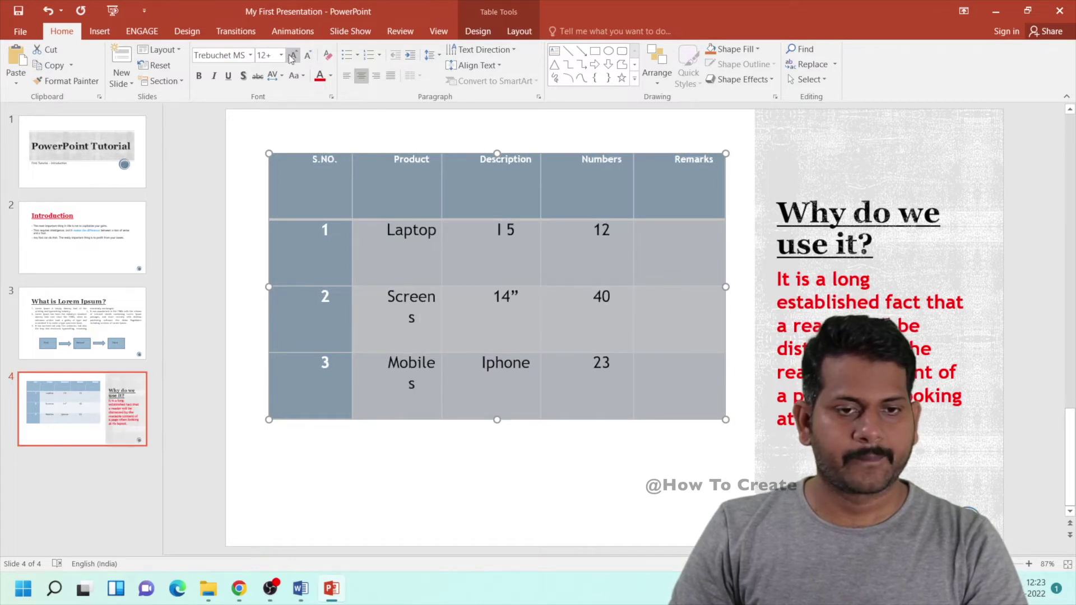
left_click(679, 191)
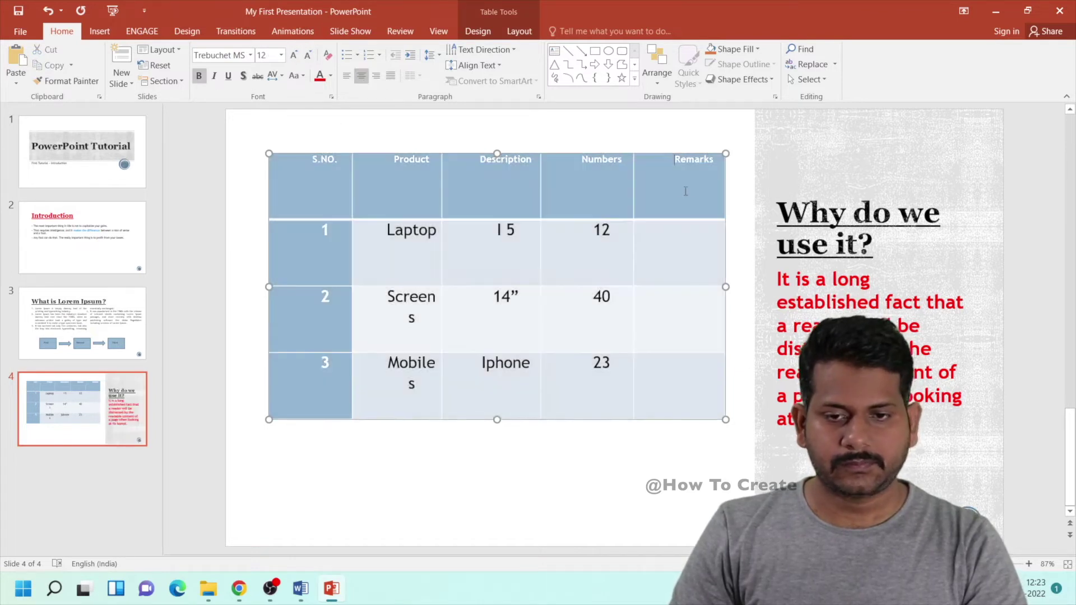
- Make the header row red at 12 pt, then add a new blank slide
left_click_drag(710, 189, 314, 188)
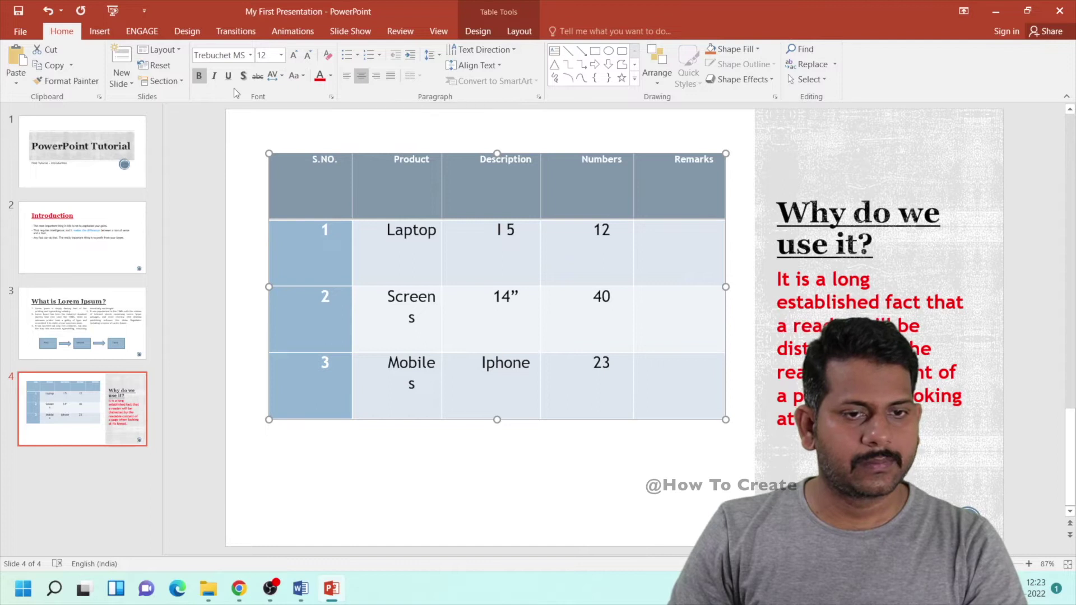
left_click(319, 76)
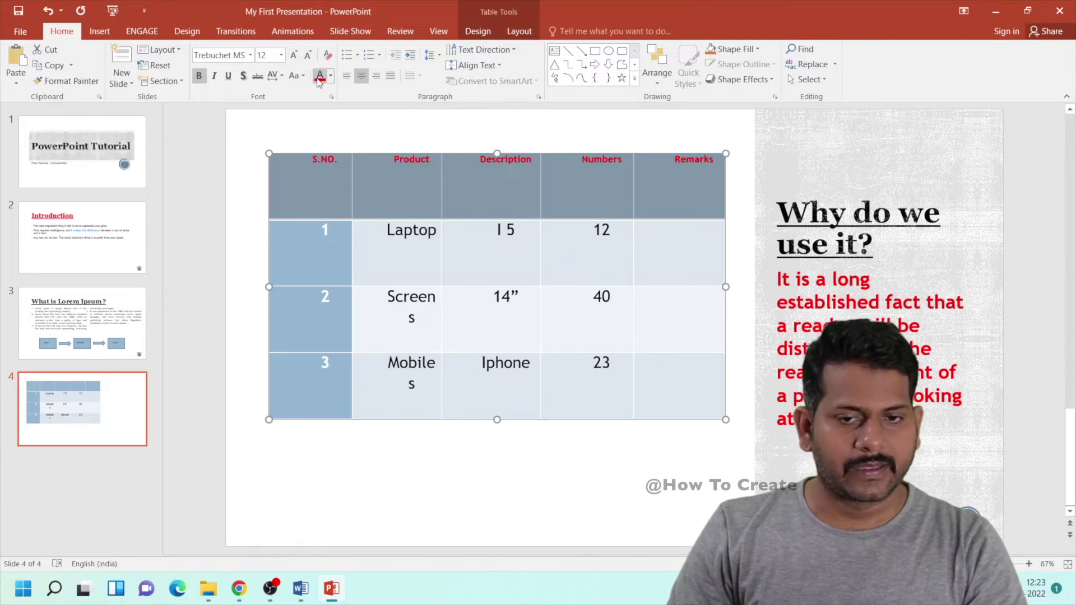
left_click(293, 56)
left_click(294, 56)
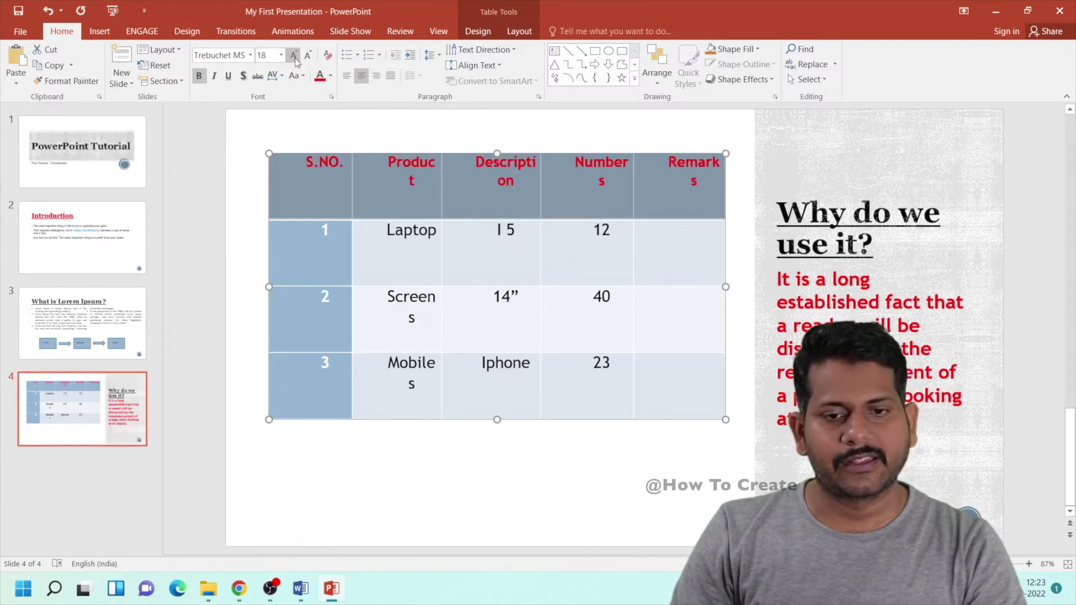
left_click(293, 57)
left_click(293, 56)
left_click(294, 56)
left_click(309, 56)
left_click(309, 56)
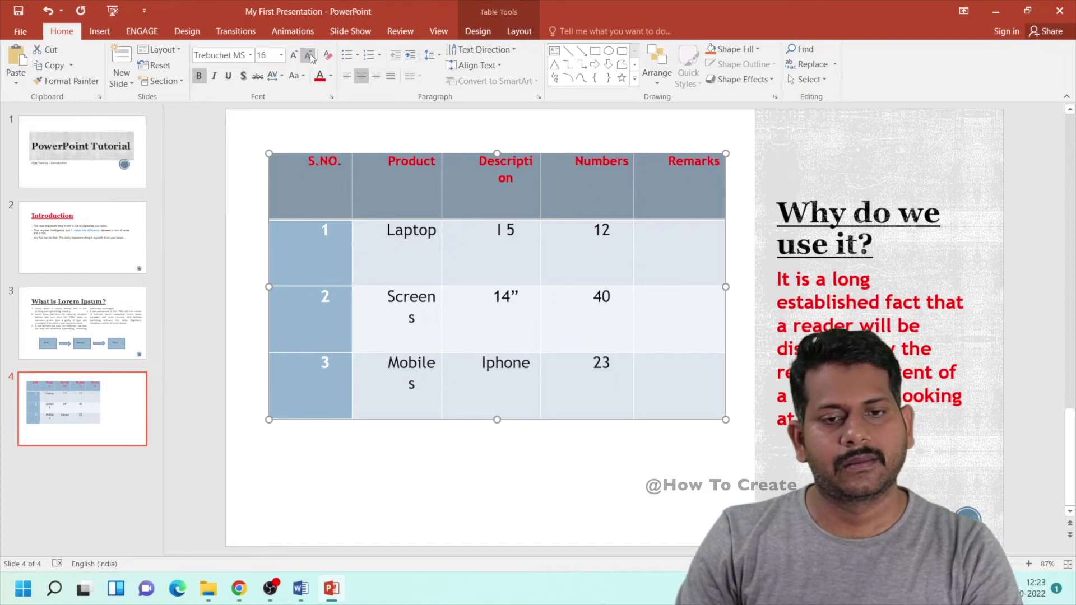
left_click(309, 56)
left_click(309, 56)
left_click(309, 56)
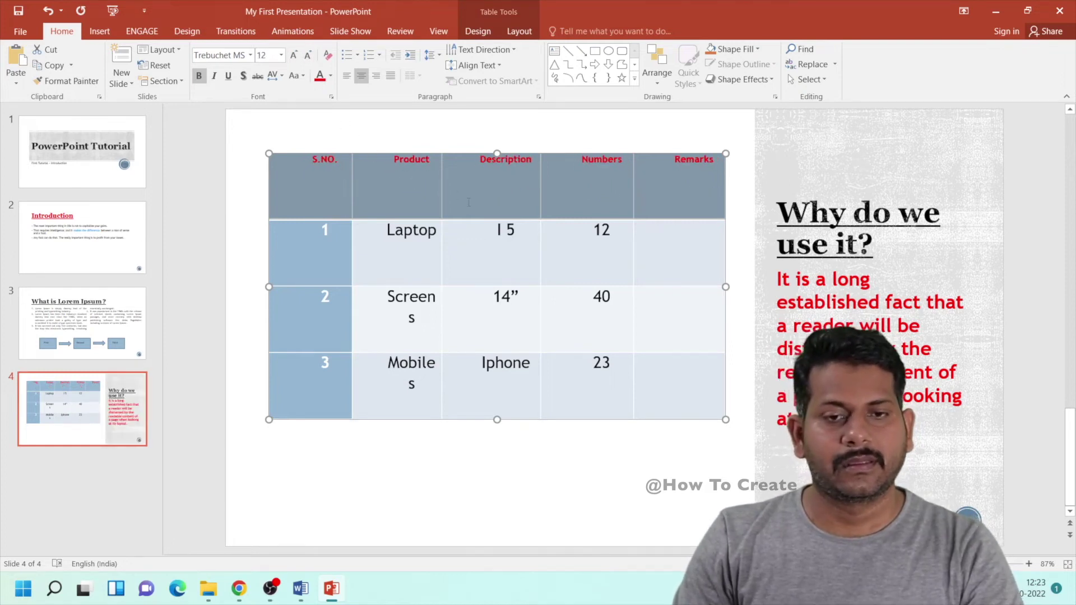
left_click(496, 459)
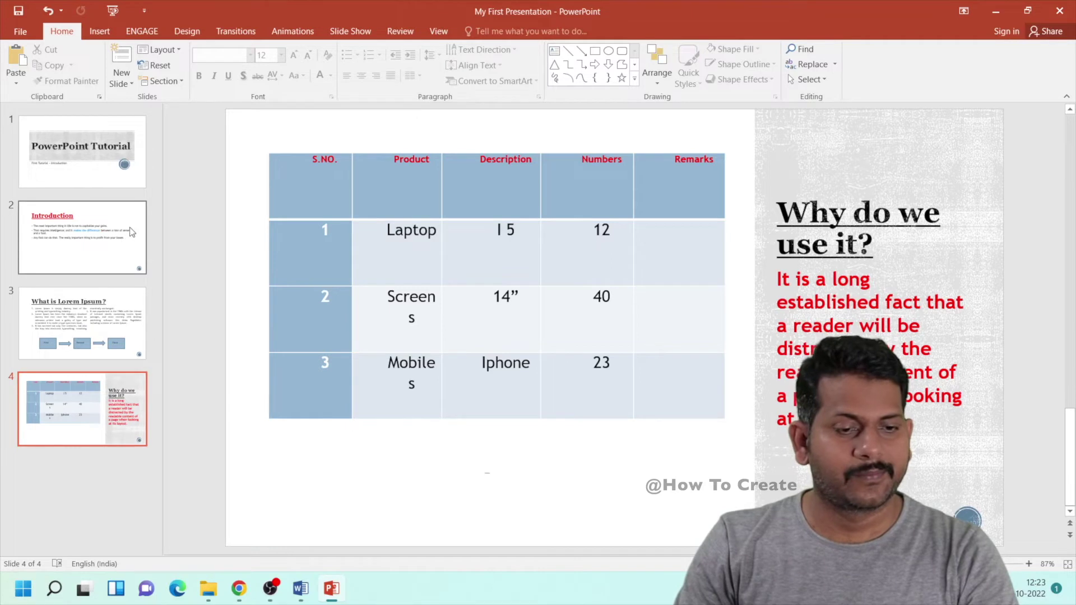
left_click(122, 59)
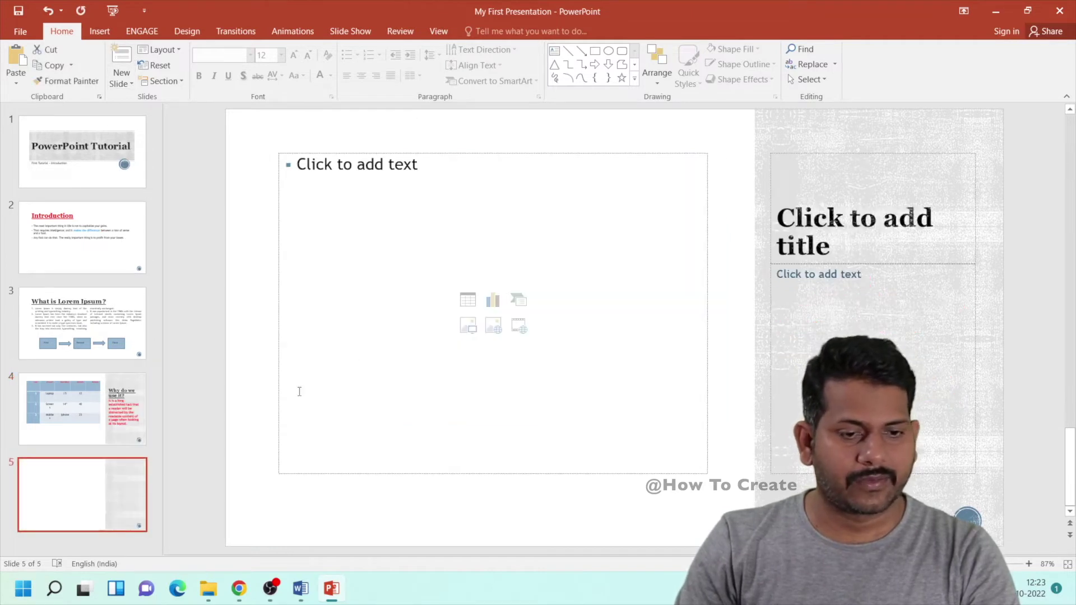
- Insert the Red Fort photo from Downloads > Story of Flag into slide 5's placeholder
left_click(418, 371)
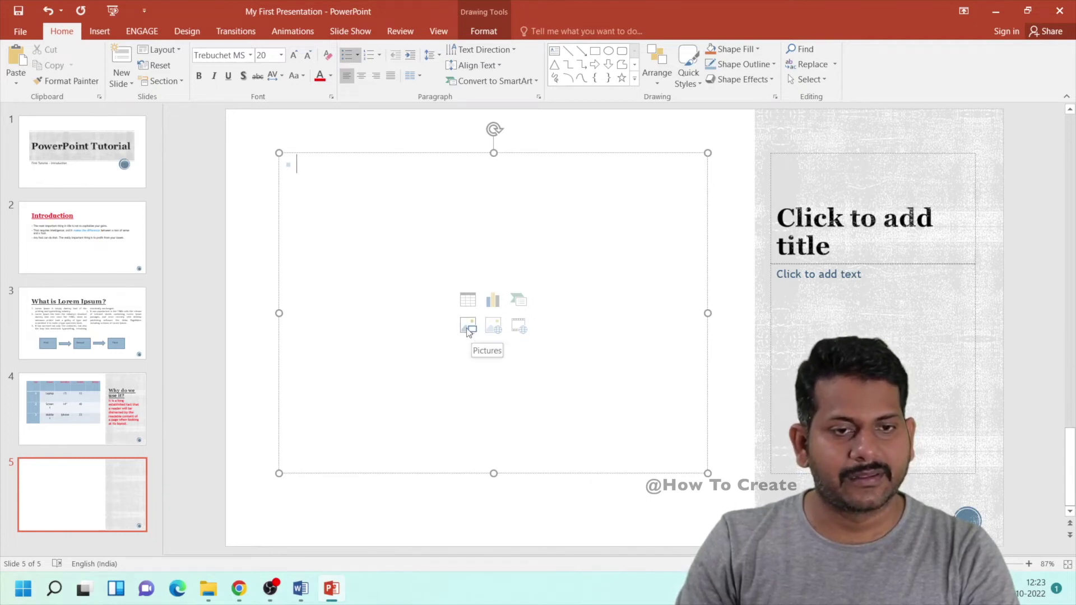
left_click(113, 35)
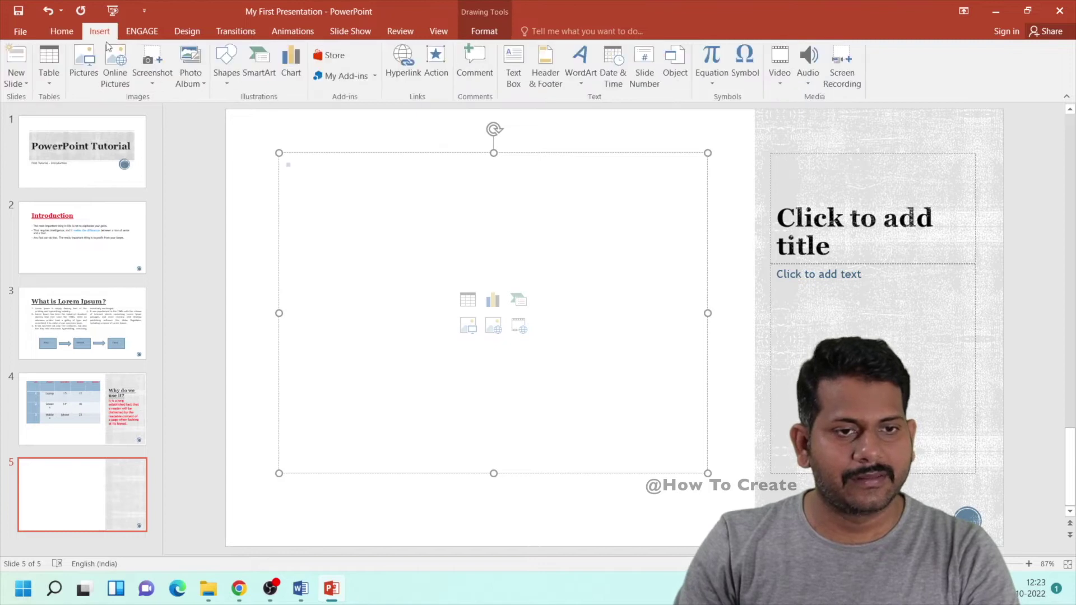
left_click(85, 79)
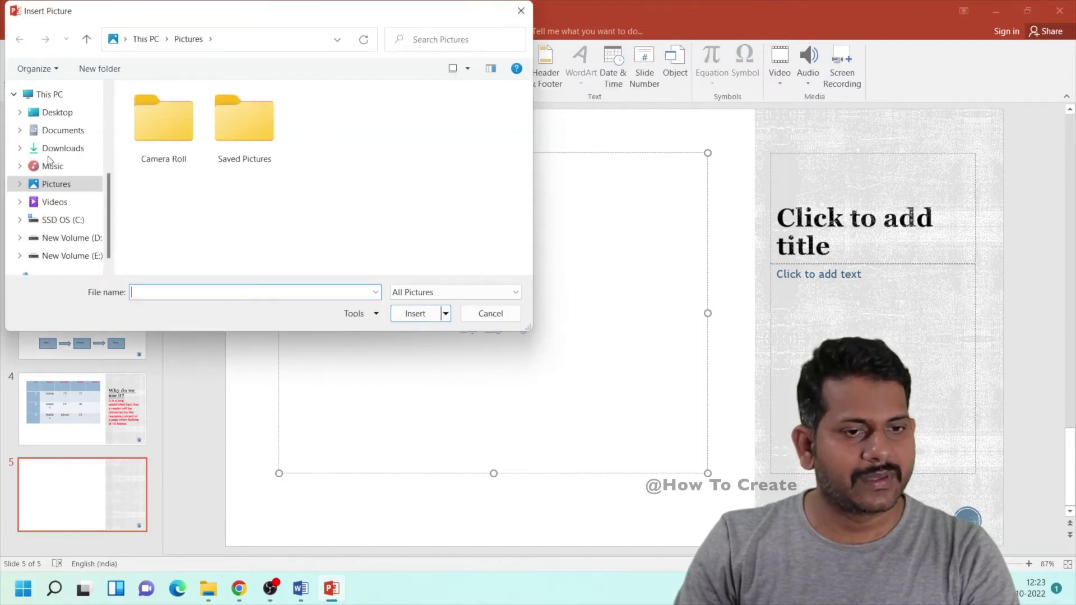
left_click(63, 148)
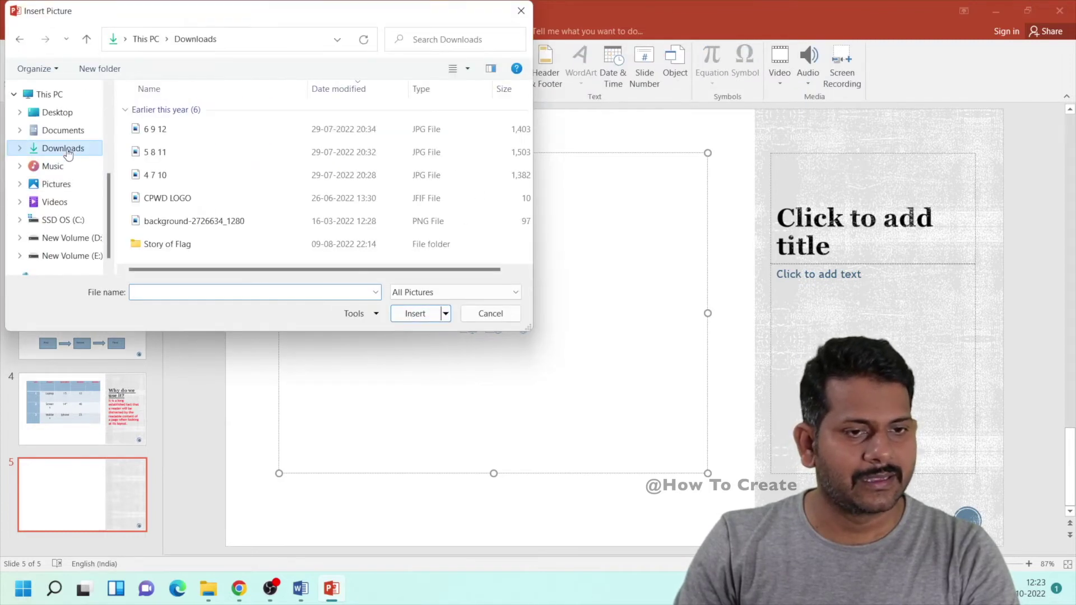
double_click(188, 244)
scroll(258, 168, "down", 2)
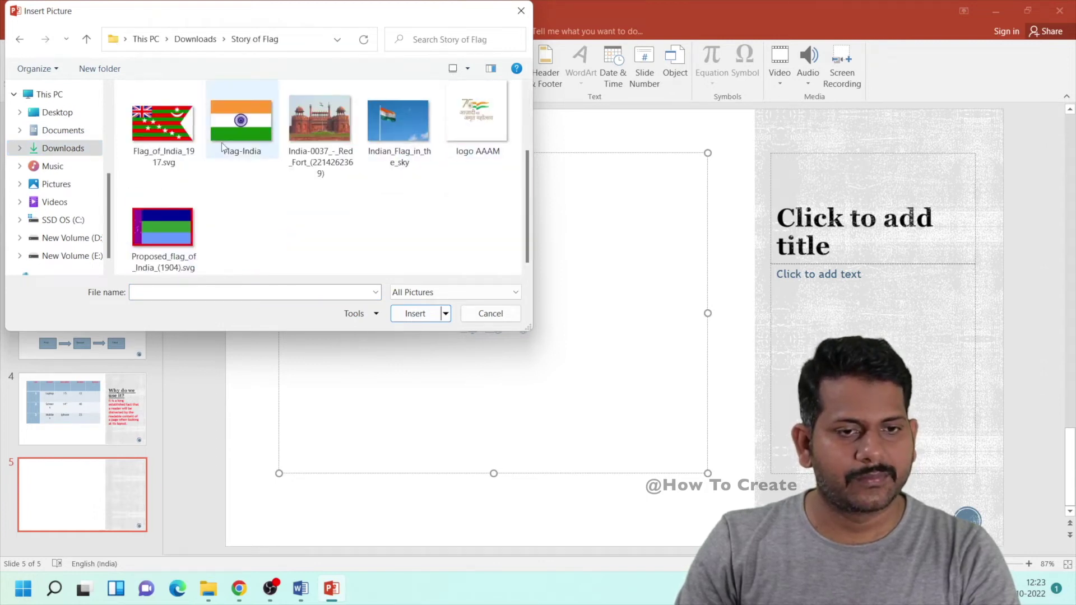
scroll(207, 174, "up", 2)
left_click(324, 233)
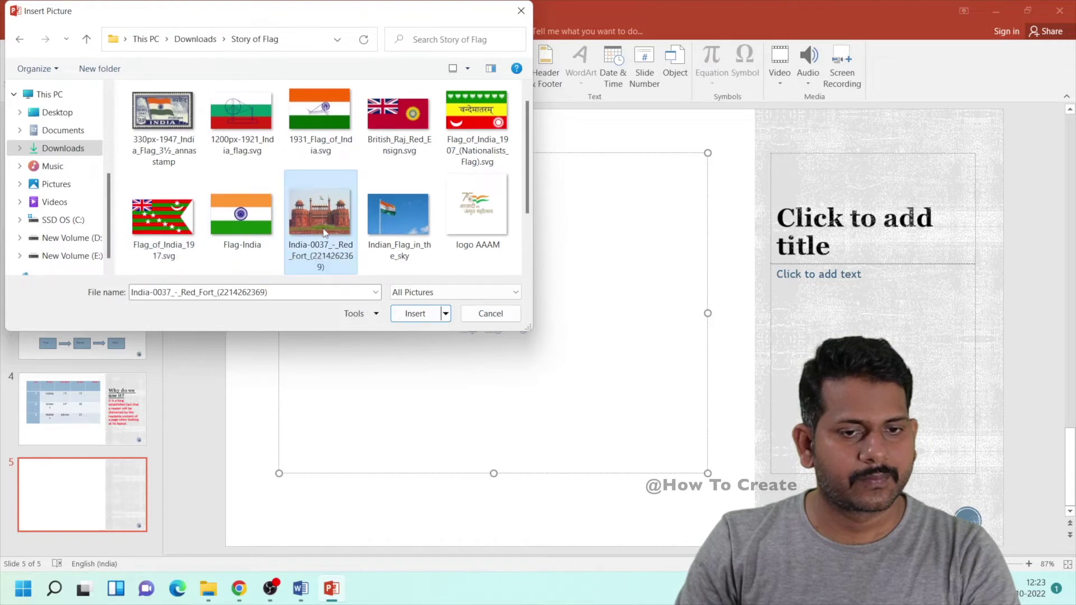
left_click(415, 314)
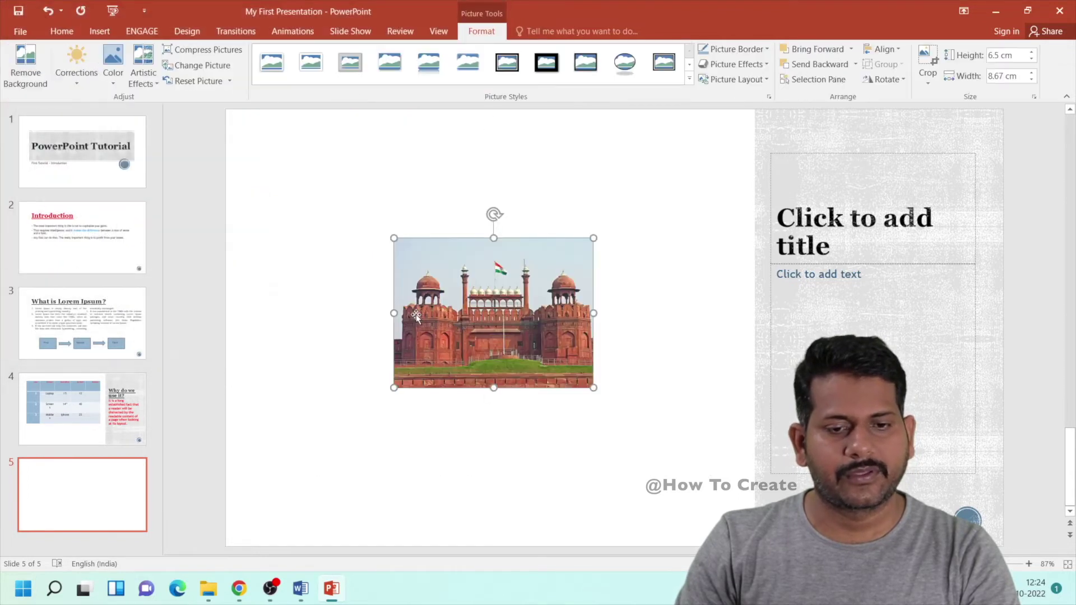
- Move the Red Fort picture to the slide's top-left and enlarge it from its corner
mouse_move(519, 269)
left_mouse_down()
mouse_move(459, 220)
mouse_move(391, 187)
left_mouse_up()
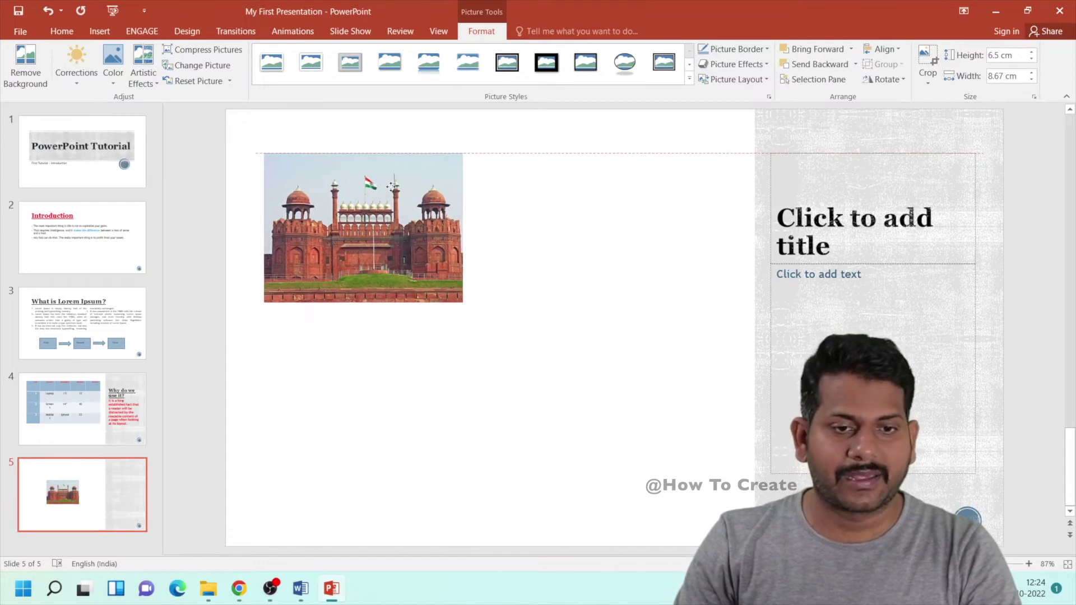
left_click_drag(392, 186, 389, 186)
left_click_drag(462, 303, 731, 503)
key("Escape")
left_click(307, 183)
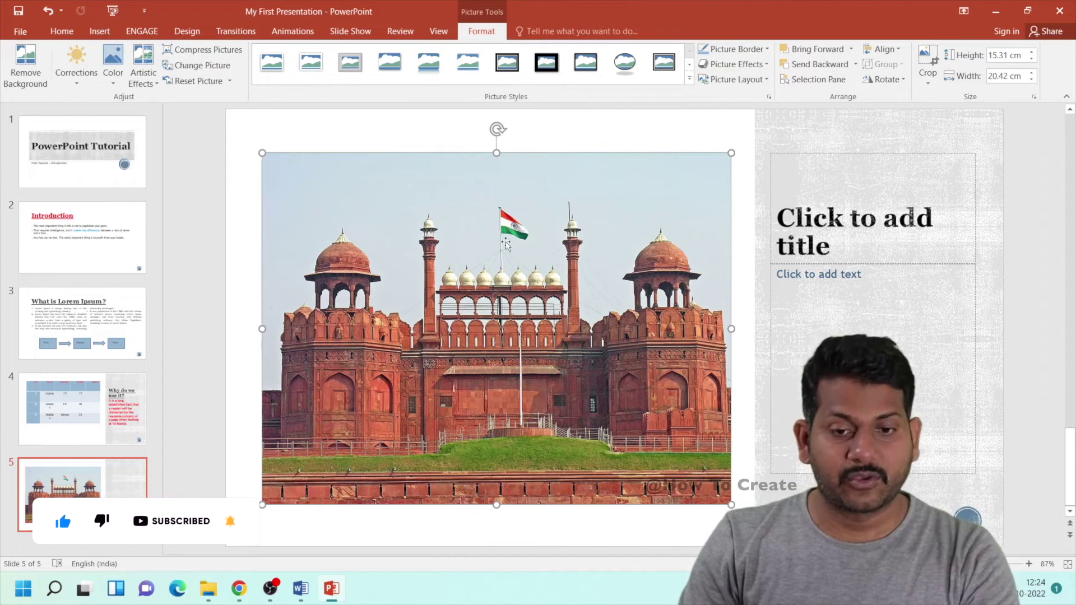
left_click(734, 263)
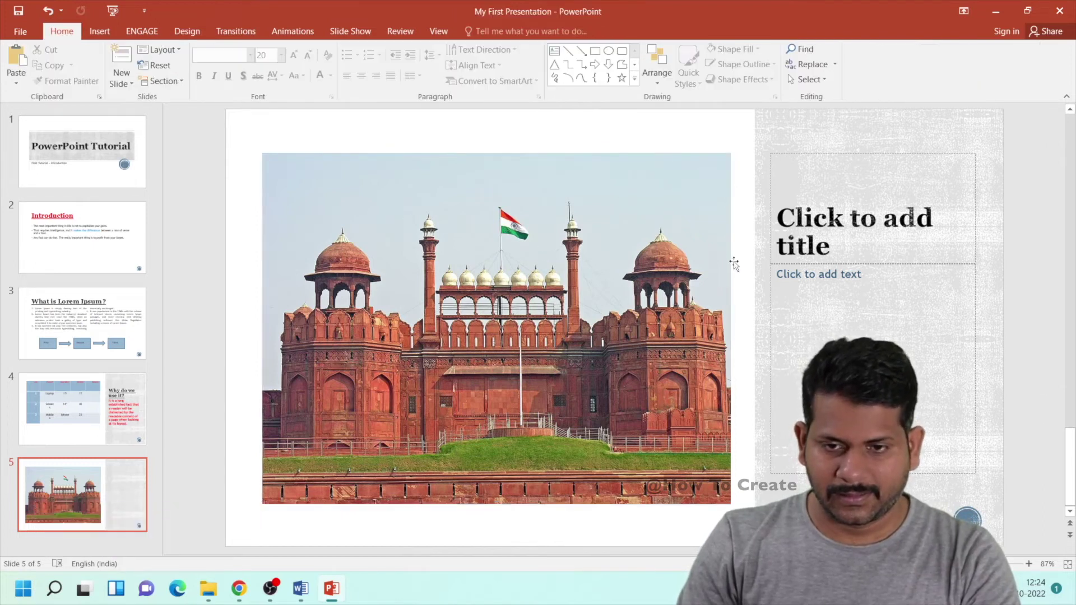
left_click(643, 255)
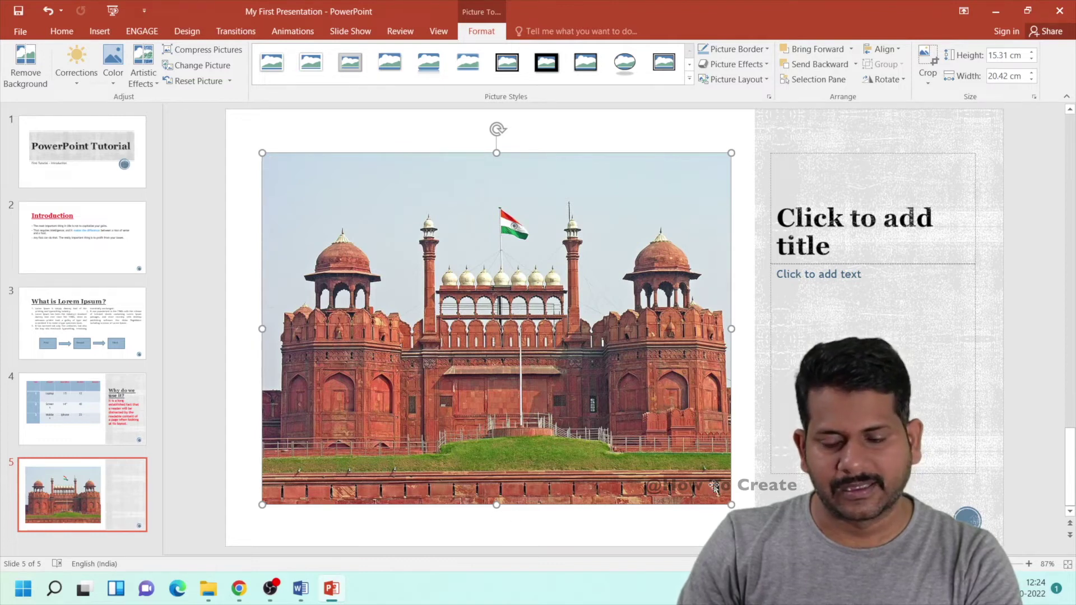
- Fine-tune the picture size until it fills the left area, about 15.22 × 20.29 cm
mouse_move(732, 504)
left_mouse_down()
mouse_move(514, 368)
mouse_move(509, 376)
left_mouse_up()
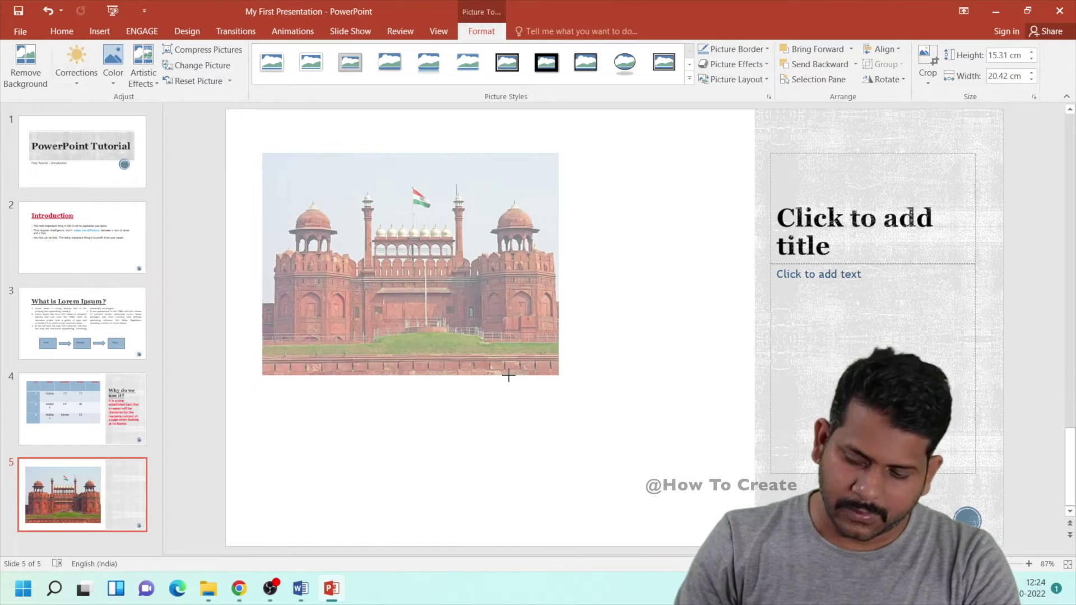
mouse_move(508, 376)
left_mouse_down()
mouse_move(411, 302)
mouse_move(684, 518)
mouse_move(674, 461)
mouse_move(603, 409)
mouse_move(673, 509)
mouse_move(613, 464)
mouse_move(695, 509)
mouse_move(517, 377)
mouse_move(691, 492)
mouse_move(721, 497)
mouse_move(615, 415)
mouse_move(540, 304)
mouse_move(708, 479)
mouse_move(678, 449)
mouse_move(646, 441)
left_mouse_up()
mouse_move(647, 298)
left_mouse_down()
mouse_move(778, 293)
mouse_move(647, 296)
left_mouse_up()
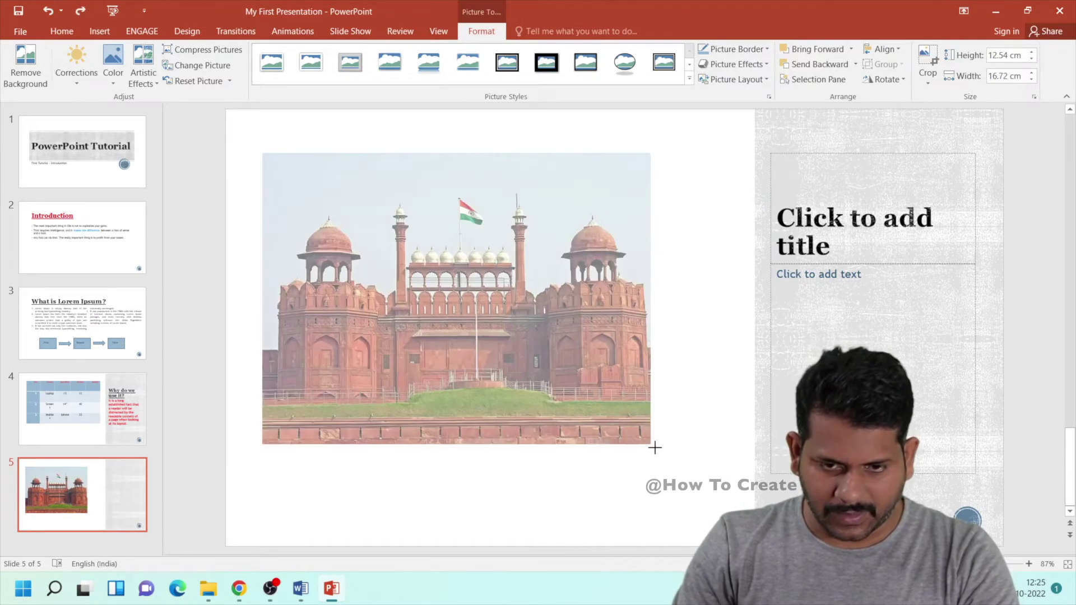
left_click_drag(646, 442, 669, 460)
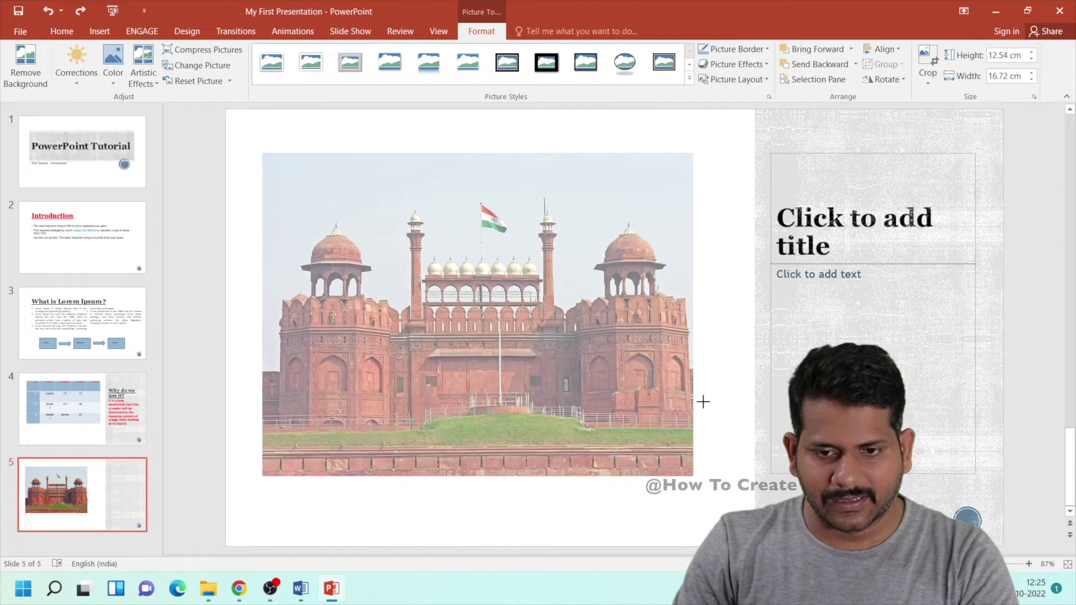
left_click_drag(670, 459, 700, 481)
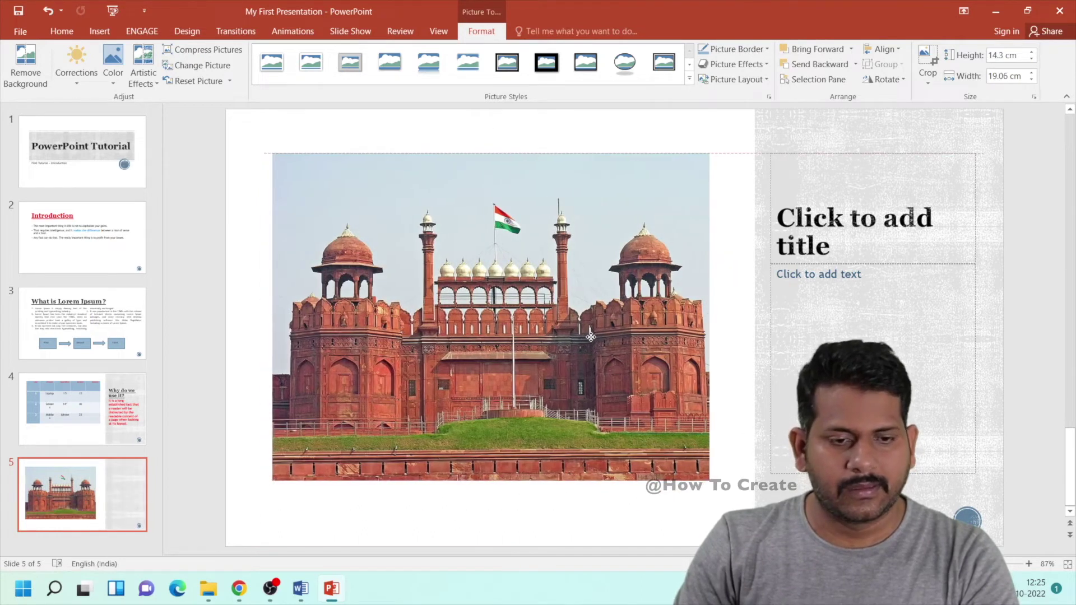
mouse_move(700, 481)
left_mouse_down()
mouse_move(744, 516)
mouse_move(727, 501)
left_mouse_up()
left_click(587, 393)
left_click(652, 517)
left_click(519, 320)
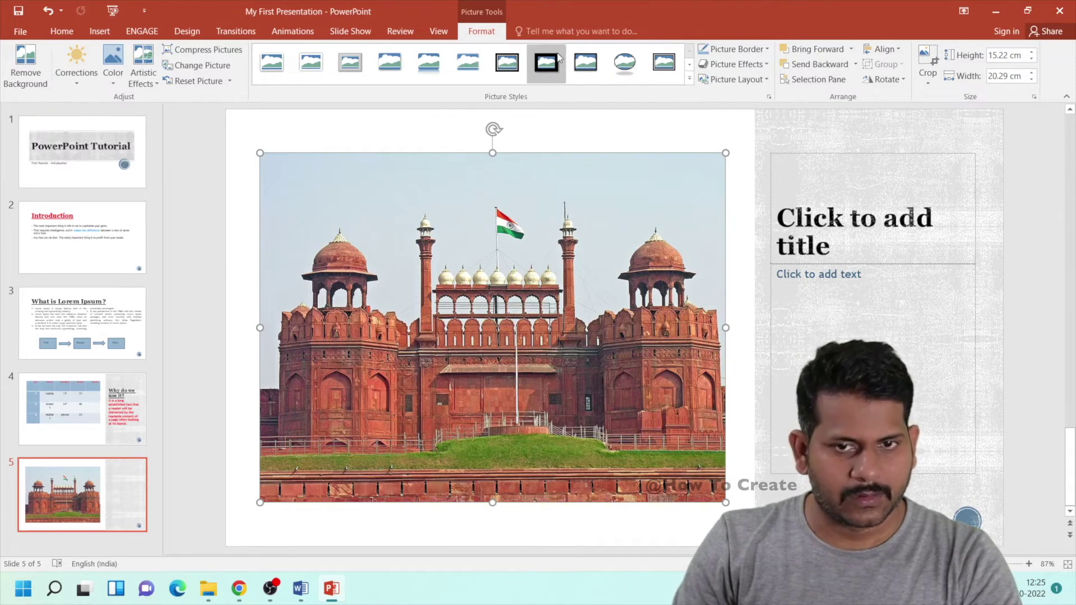
- Give the Red Fort photo the Reflected Rounded Rectangle picture style after trying Oval
left_click(628, 63)
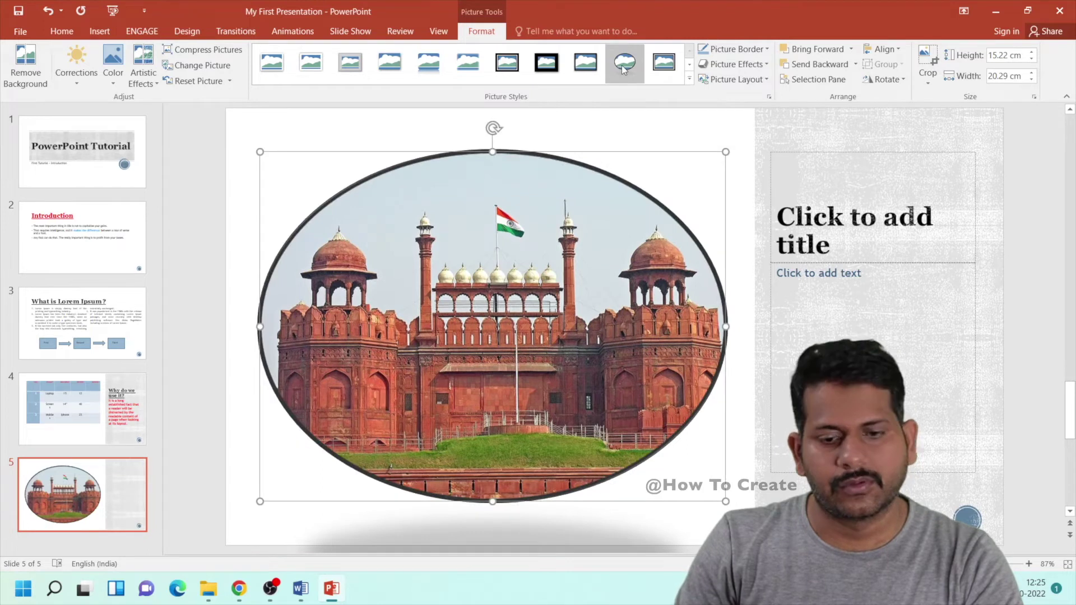
left_click(432, 67)
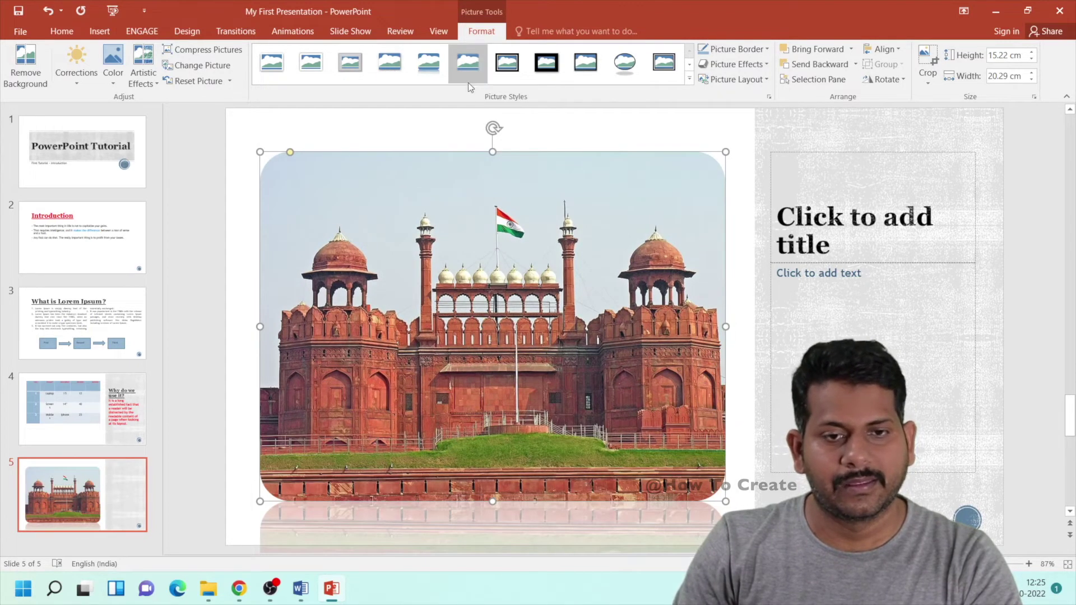
left_click(746, 136)
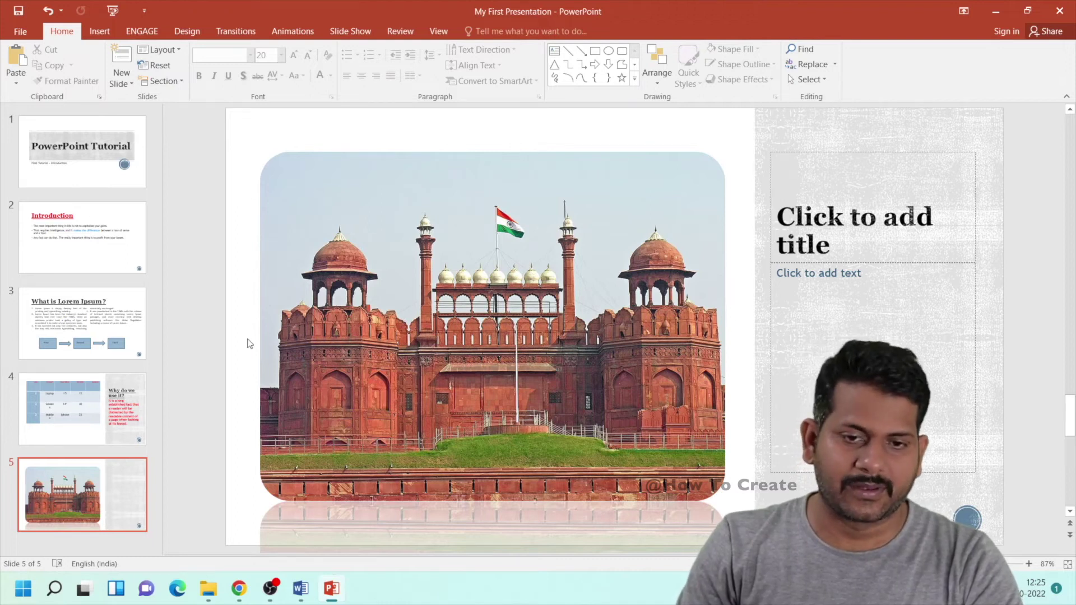
- Add a blank sixth slide after slide 5
scroll(190, 364, "down", 2)
scroll(551, 279, "up", 2)
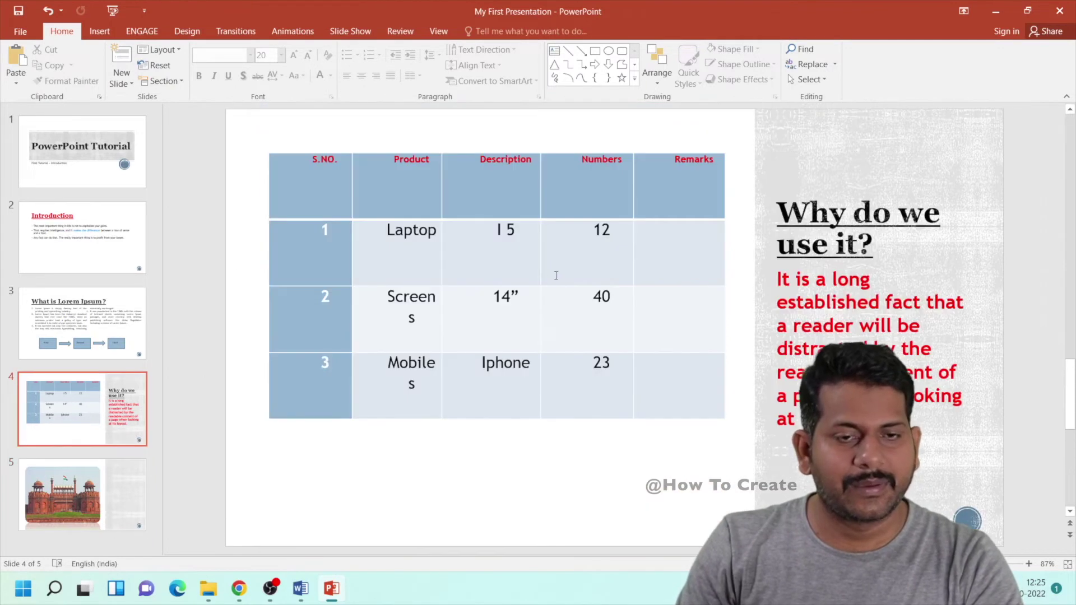
left_click(102, 499)
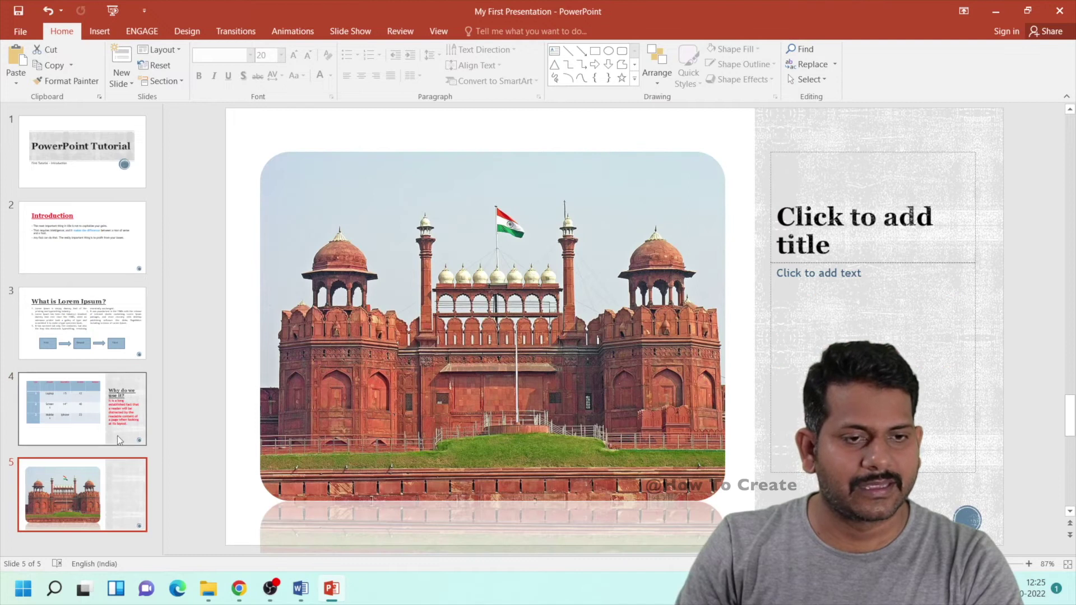
left_click(132, 65)
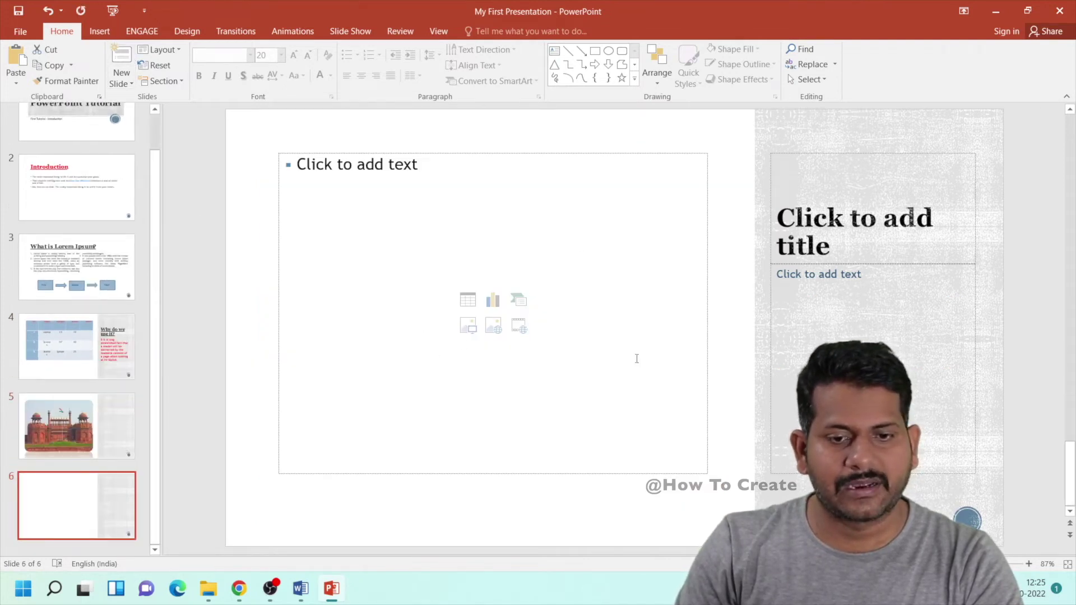
- In Word, scroll down and select the Roads–People–Vehicle–Animals–Tree cycle diagram
left_click(303, 589)
scroll(509, 421, "down", 10)
scroll(509, 421, "down", 5)
scroll(570, 389, "down", 5)
scroll(570, 388, "down", 10)
scroll(510, 347, "down", 5)
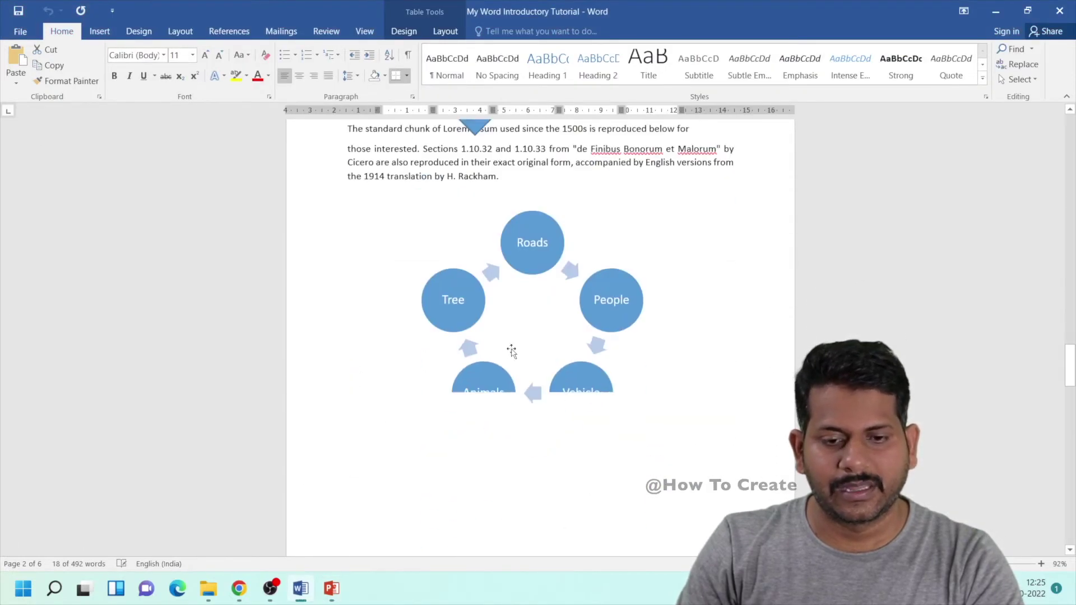
scroll(487, 286, "down", 1)
left_click(528, 220)
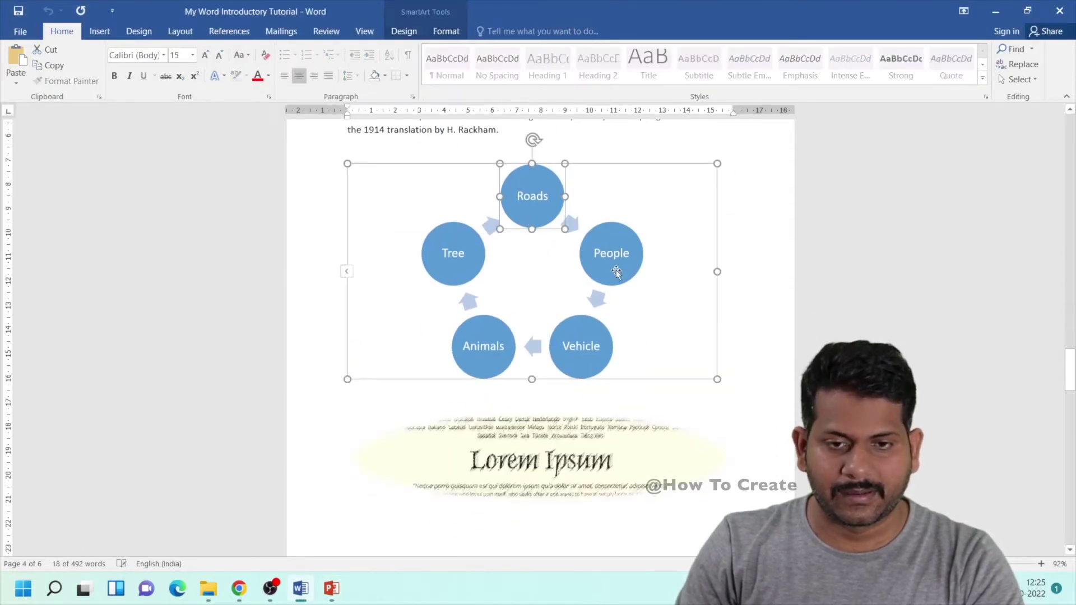
left_click(741, 330)
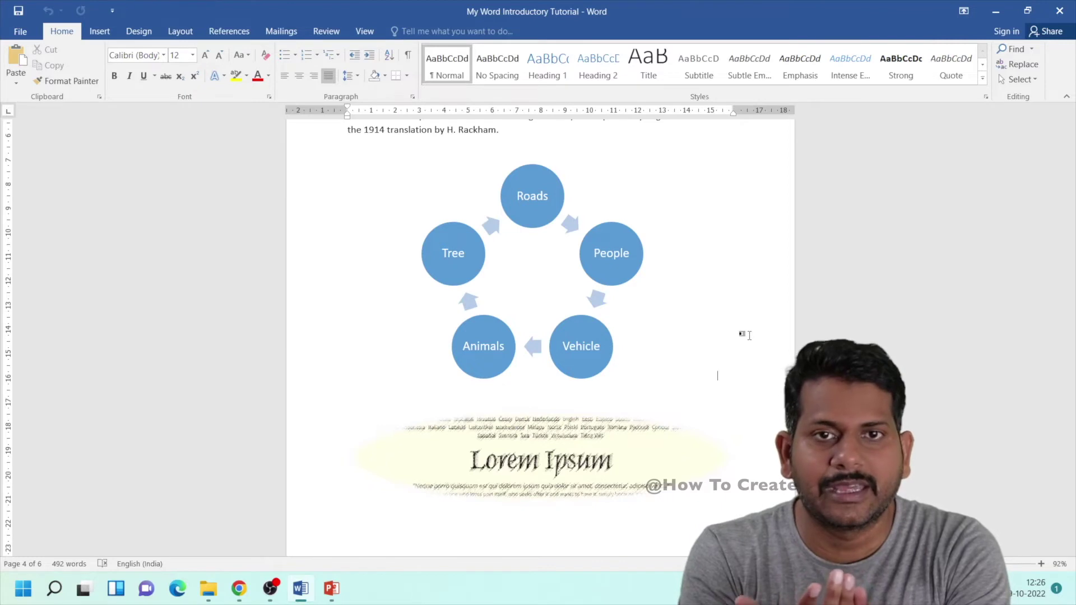
left_click(599, 347)
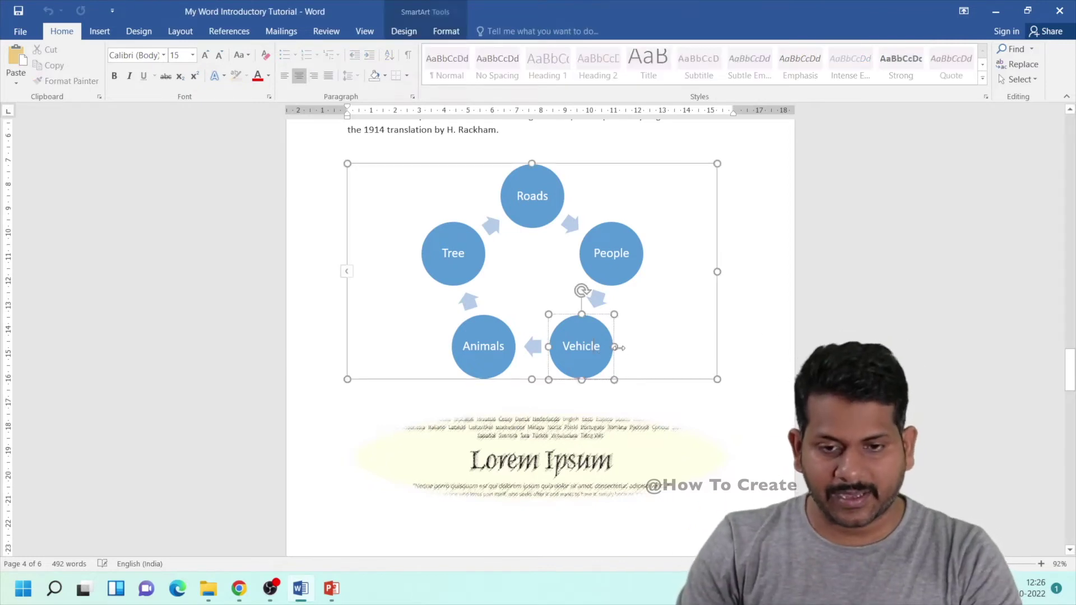
left_click(657, 382)
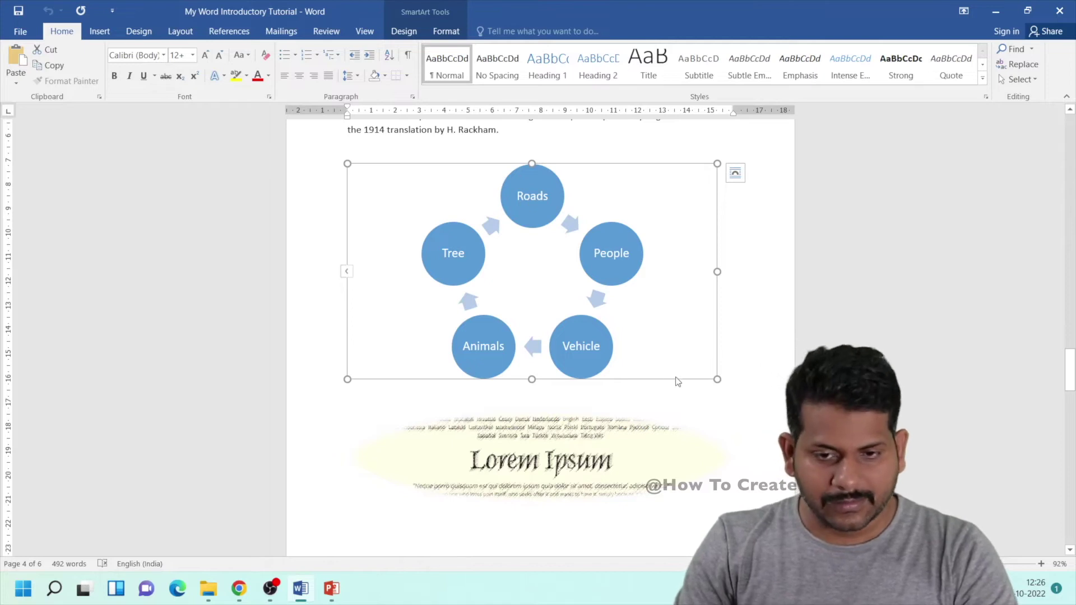
- Paste the cycle diagram into slide 6's empty content placeholder
left_click(331, 589)
left_click(506, 466)
key("ctrl+v")
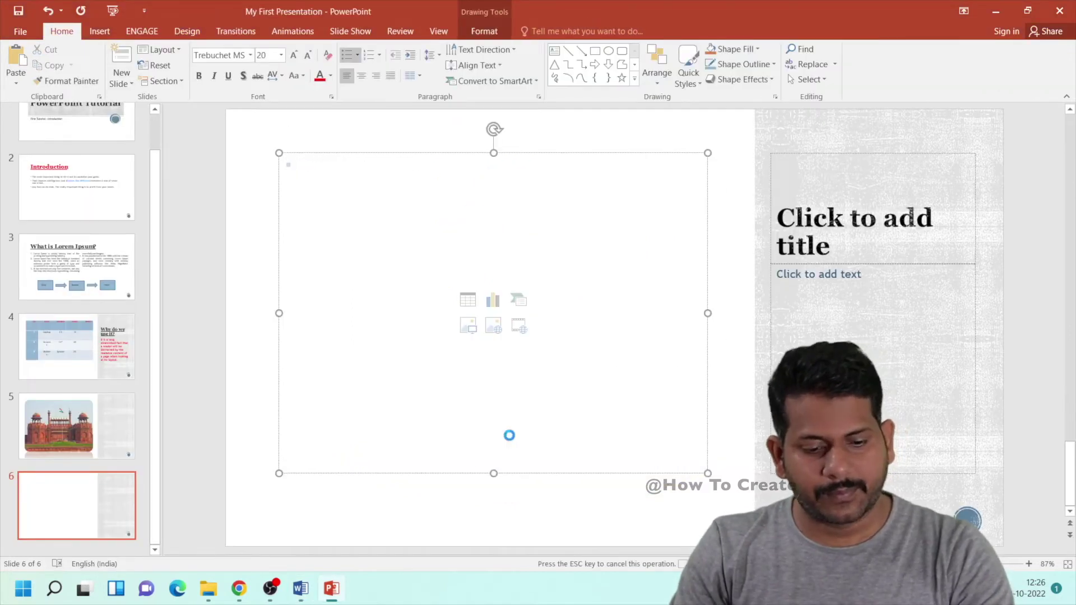
- Nudge the cycle diagram and shrink it toward slide 6's upper right
left_click(595, 498)
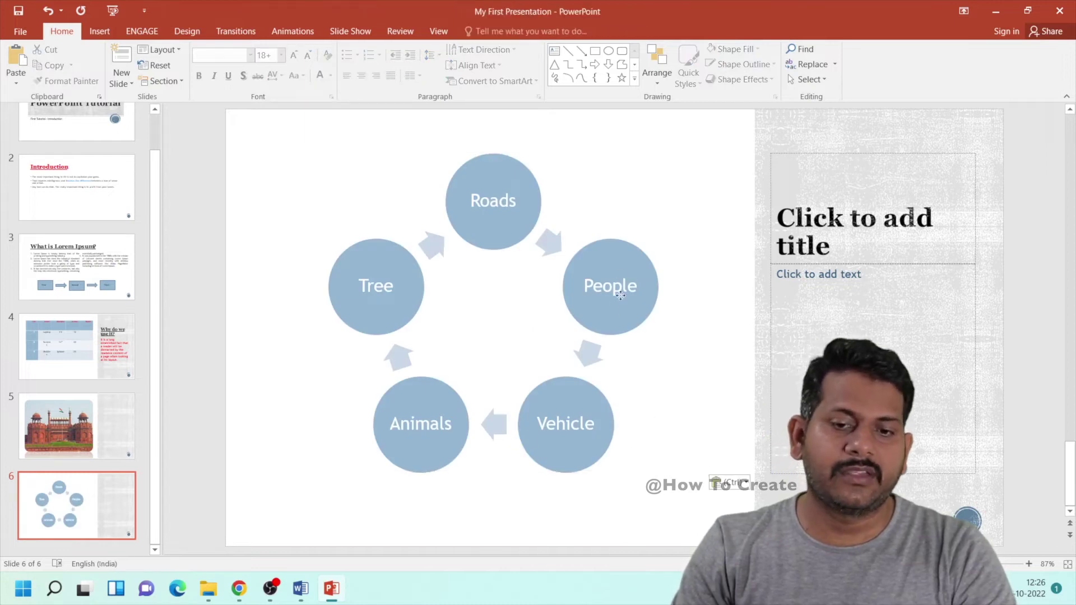
left_click_drag(620, 296, 624, 298)
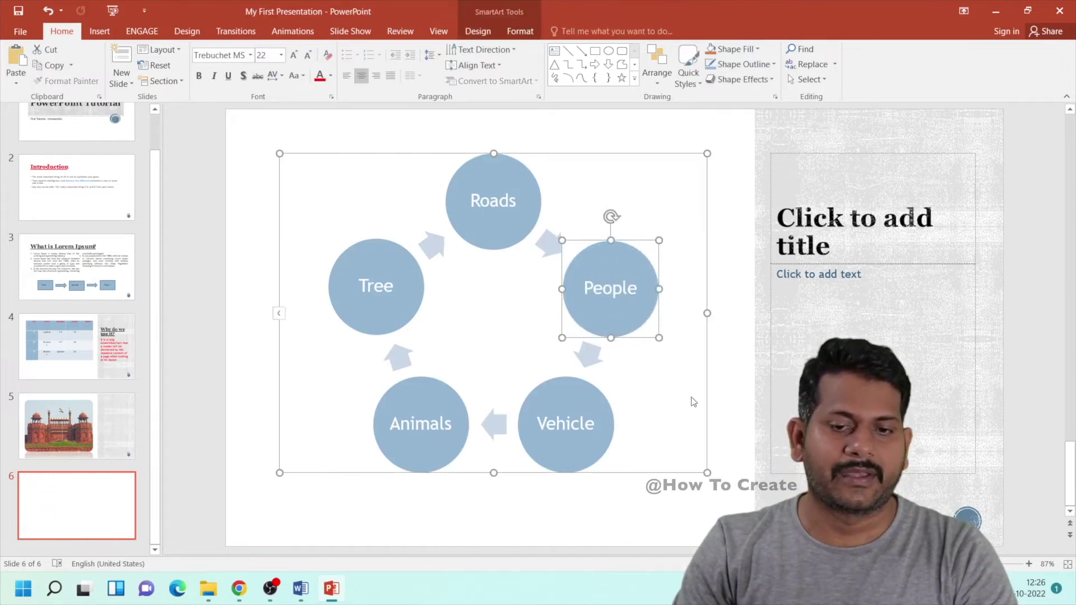
left_click(678, 504)
left_click(635, 462)
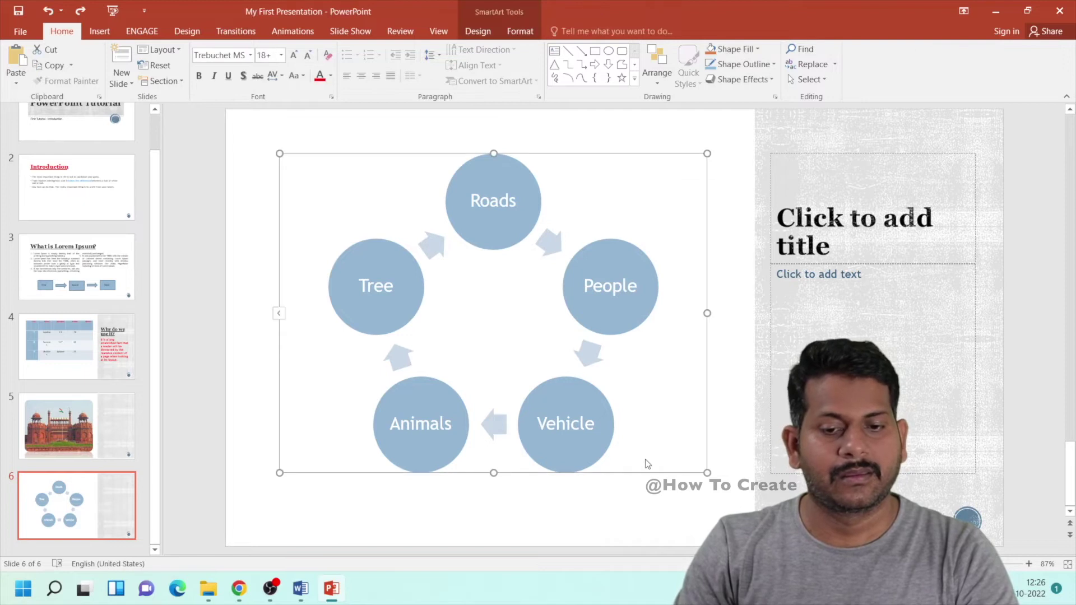
left_click_drag(676, 475, 682, 488)
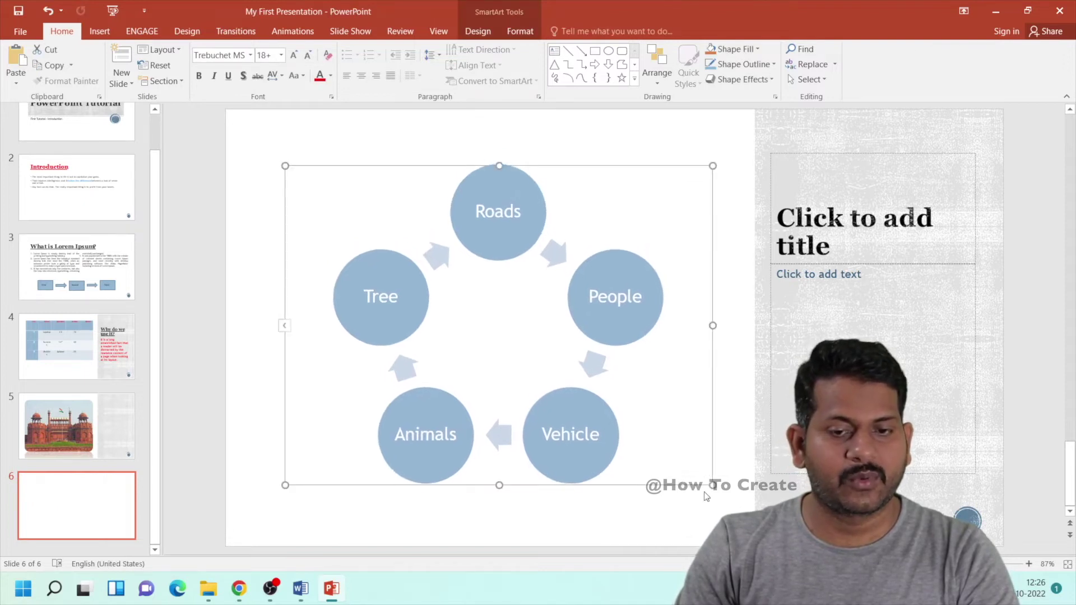
left_click_drag(514, 364, 696, 355)
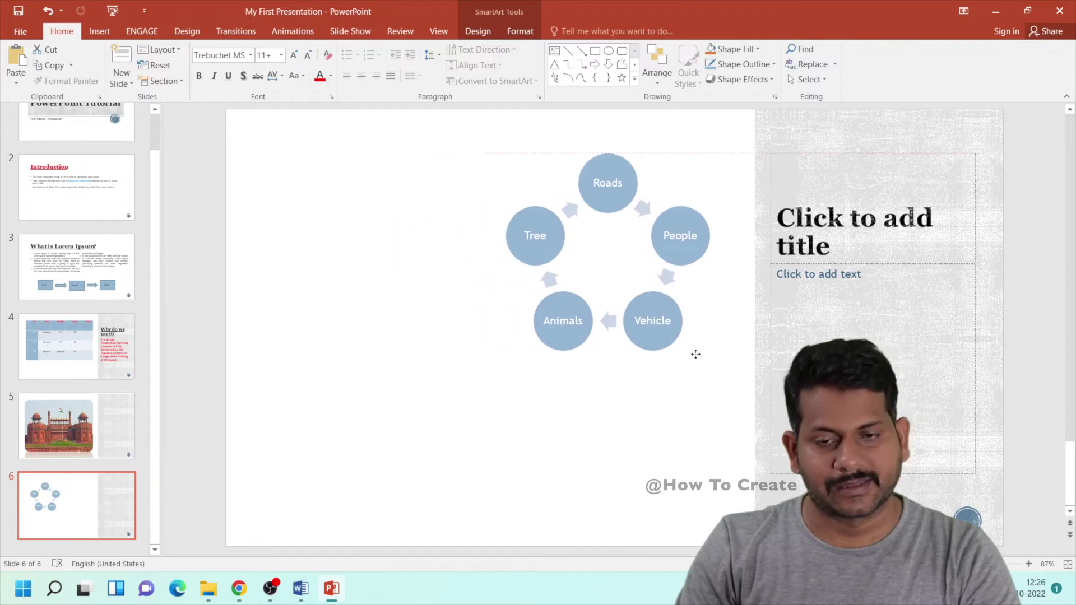
left_click(602, 149)
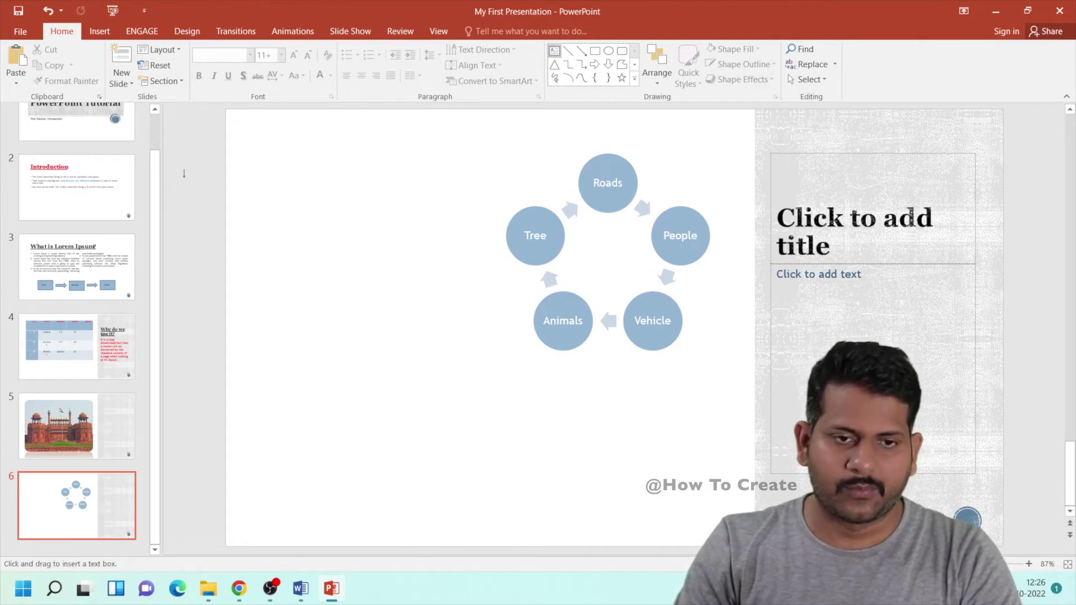
- Draw a tall text box at the slide's left and select Word's 'Contrary to popular belief' paragraph
left_click_drag(249, 144, 467, 495)
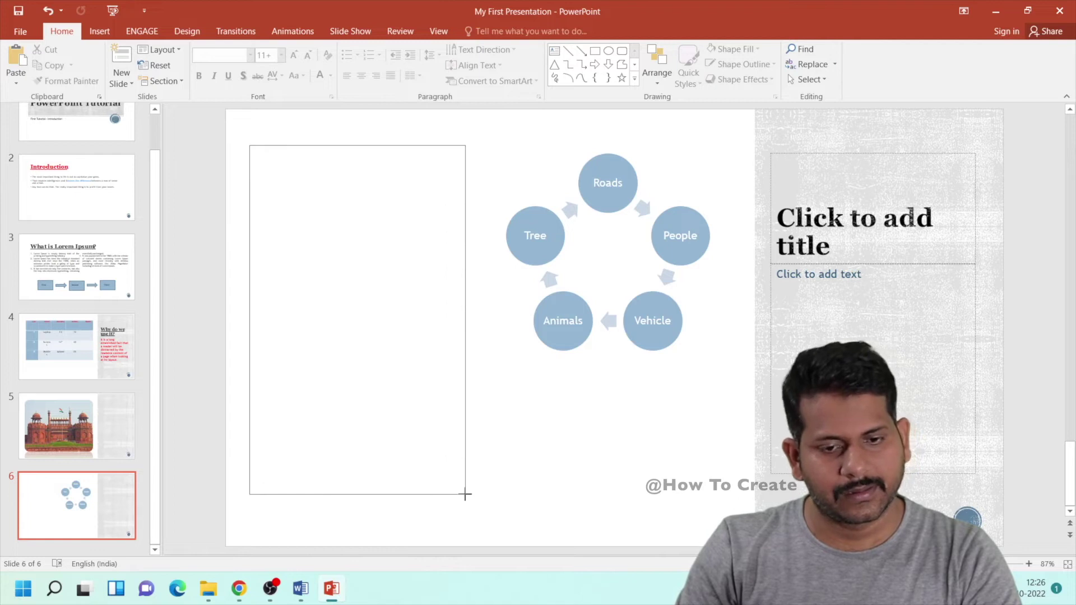
left_click(299, 588)
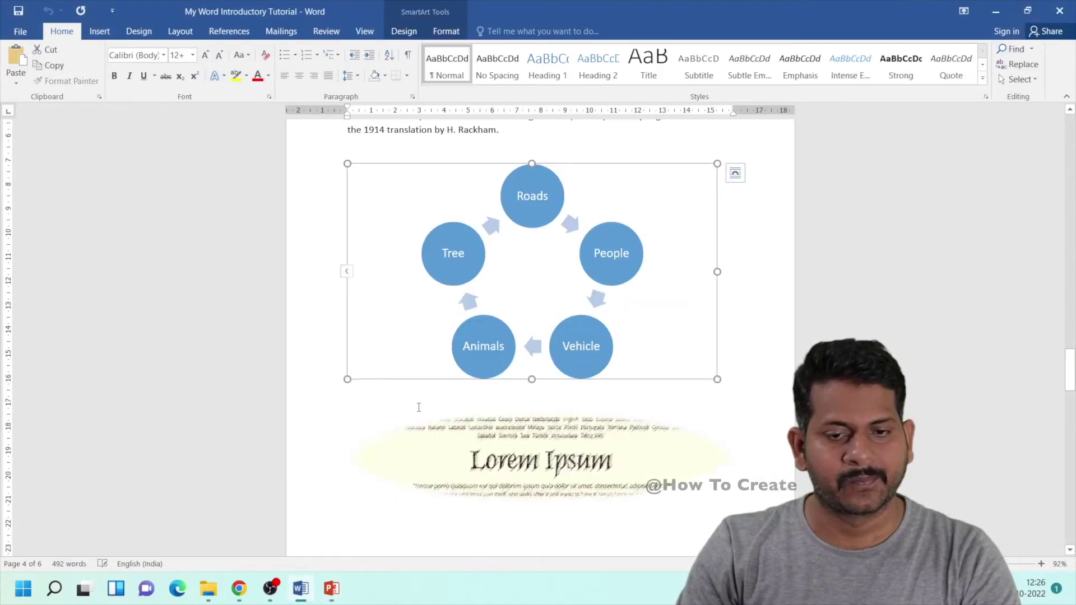
scroll(489, 365, "up", 5)
scroll(524, 335, "up", 4)
scroll(524, 334, "up", 1)
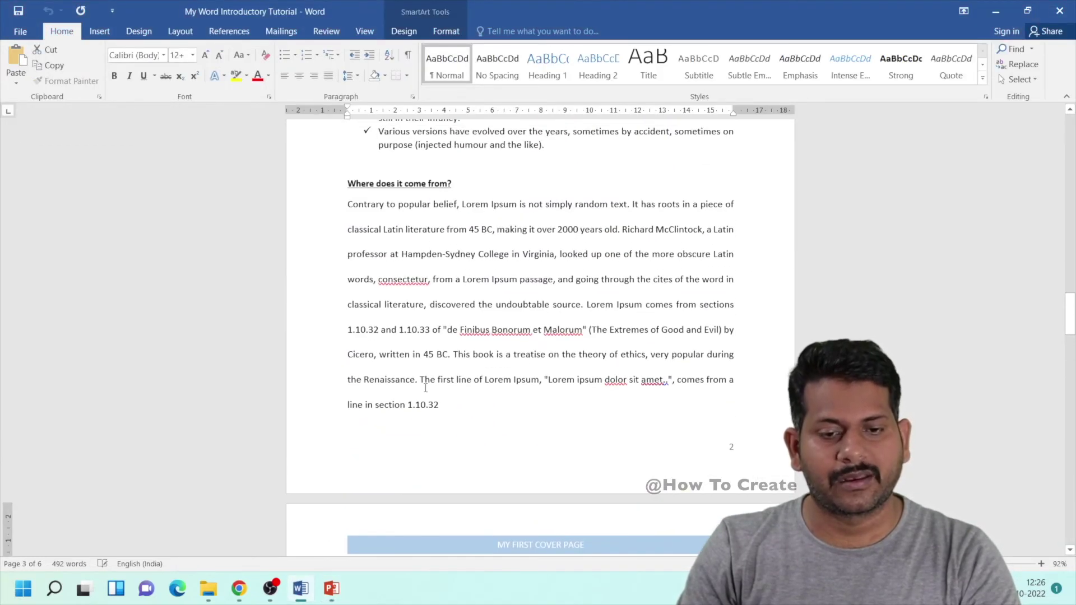
left_click_drag(437, 411, 351, 209)
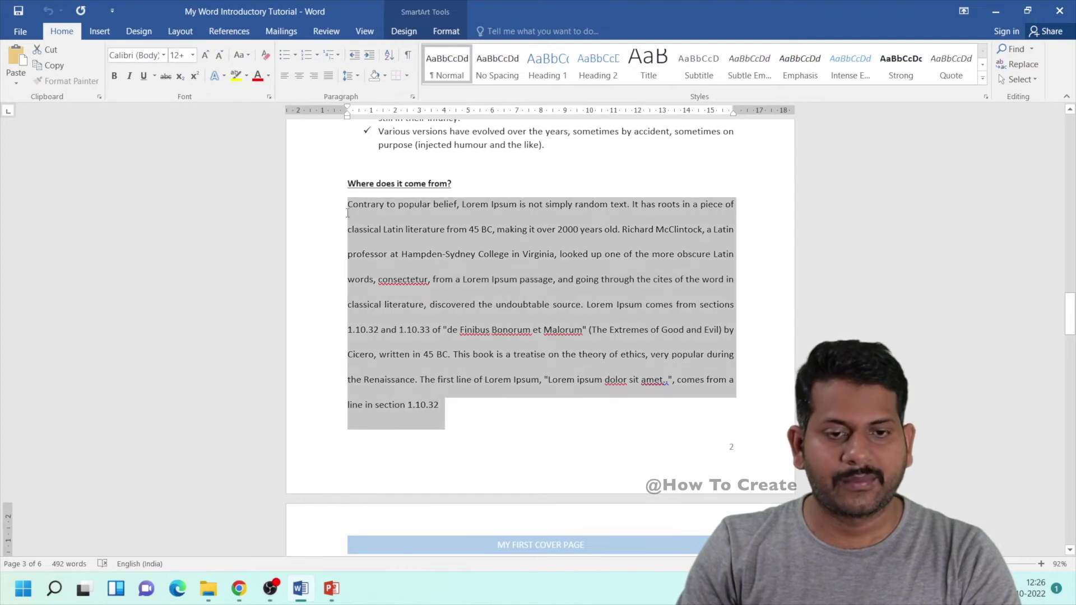
left_click(310, 597)
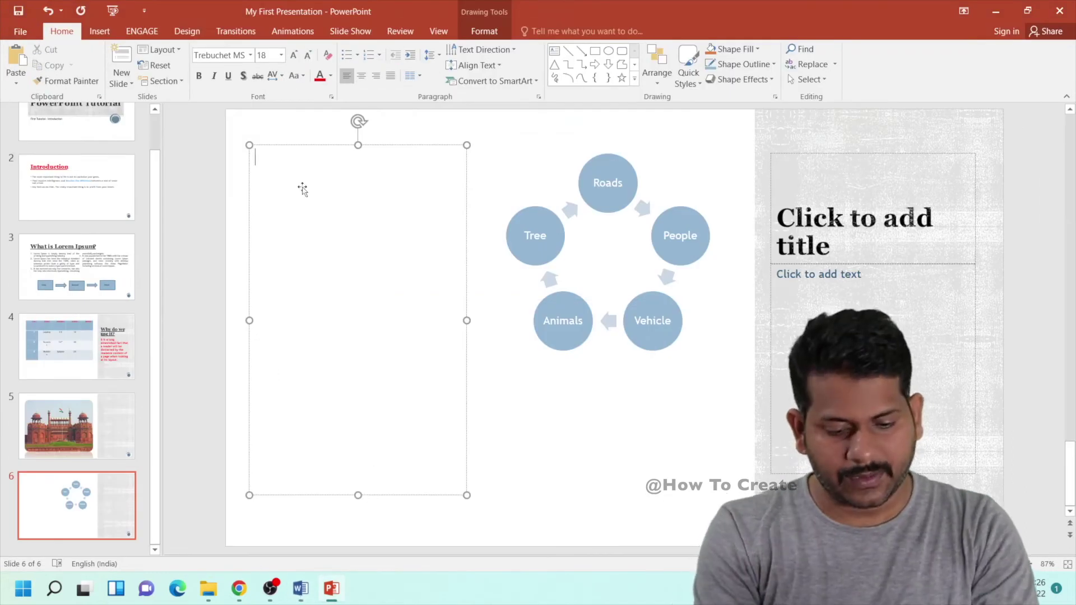
- Type the opening line urging viewers to subscribe, then '"How To Create".' on the next line
type("Hi Friends")
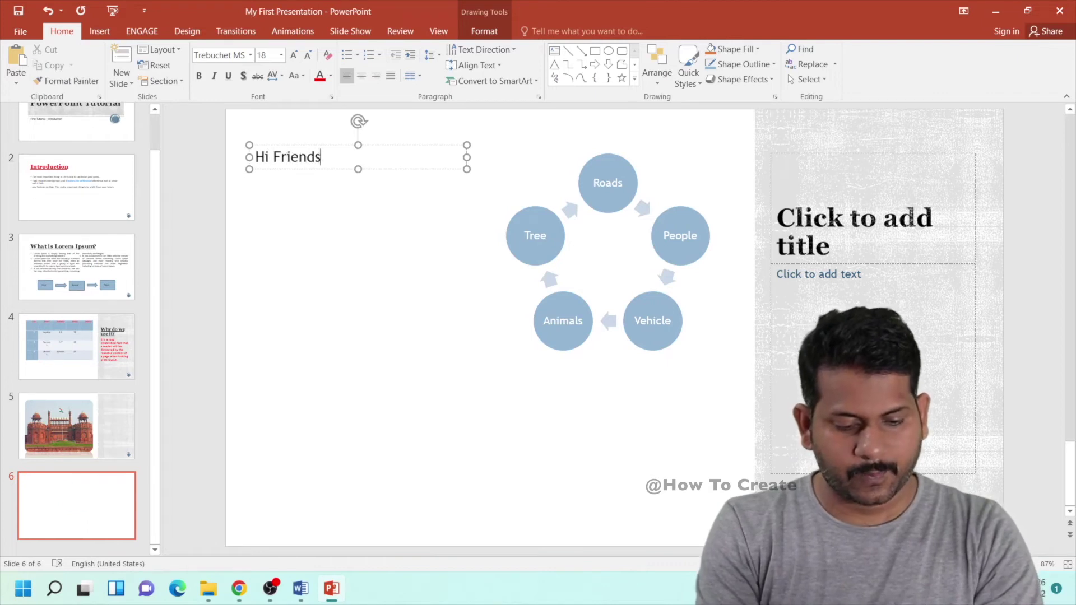
type(", ")
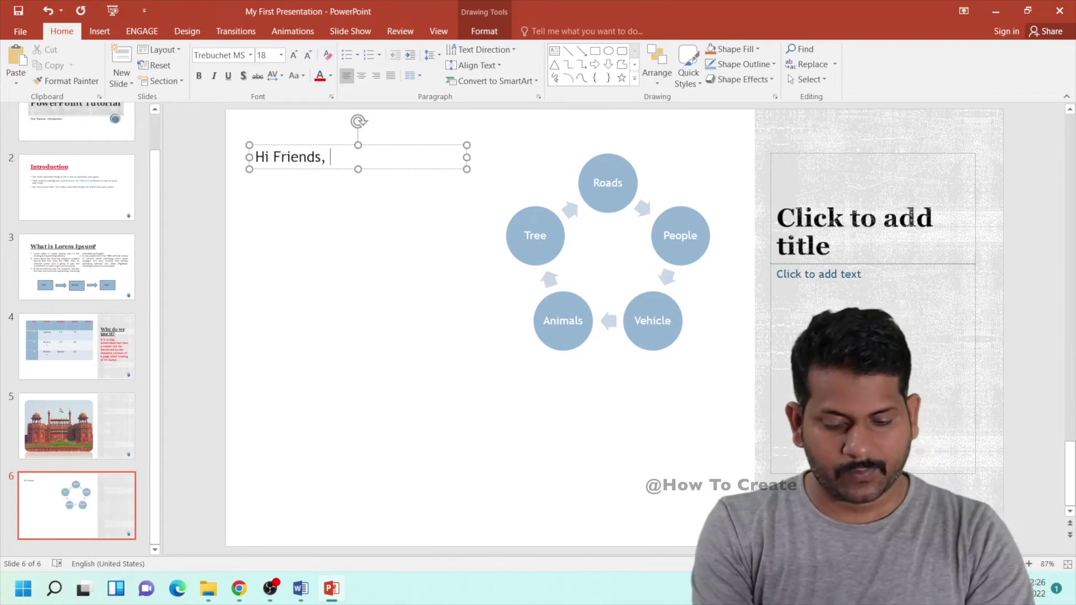
type("Don't forget to subscribe")
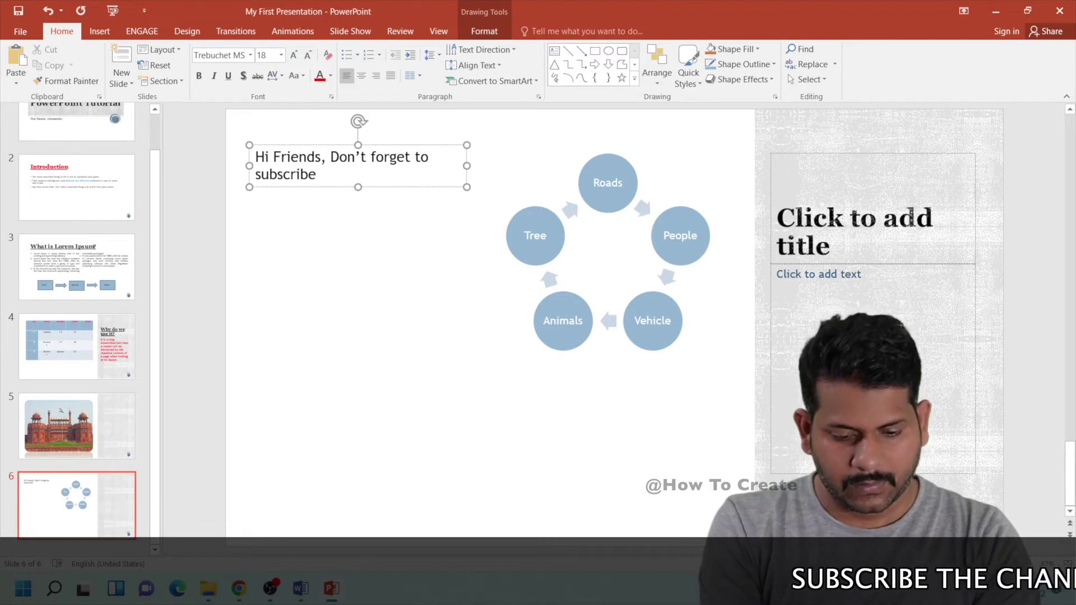
type(" our chann")
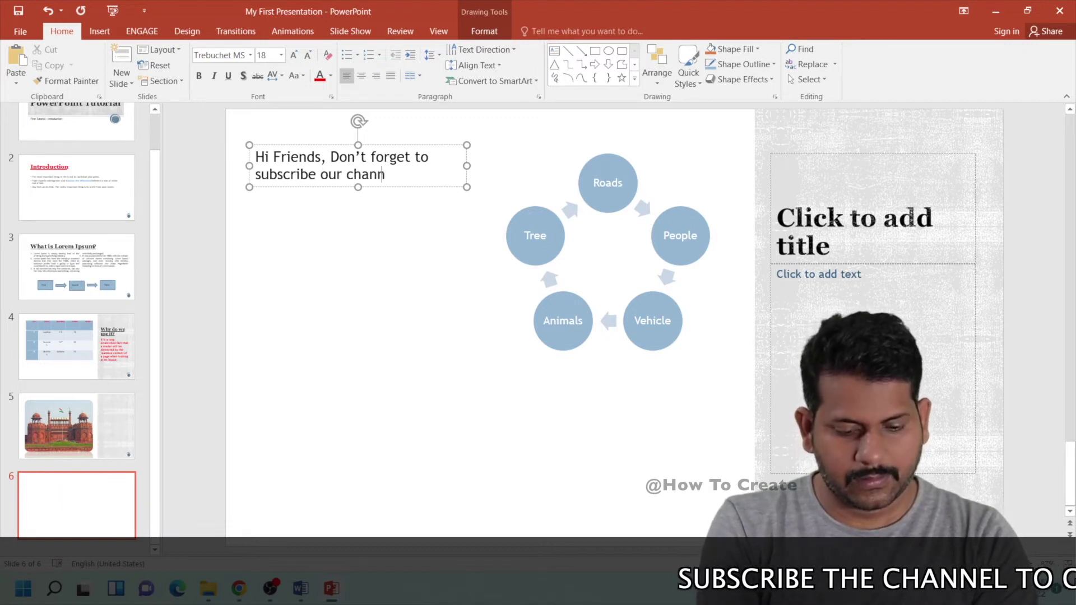
type("e")
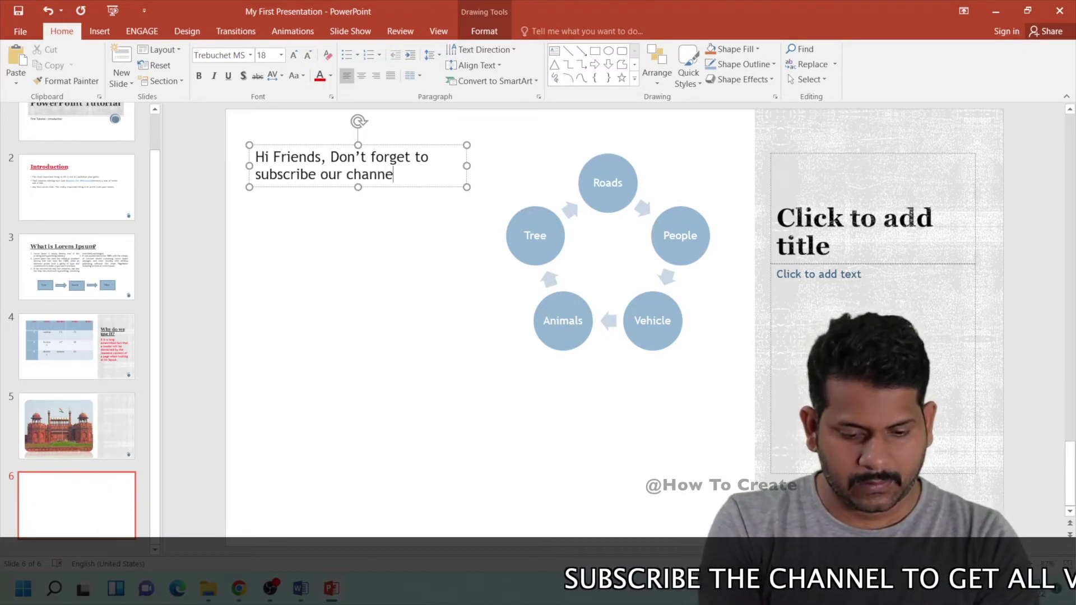
type("l")
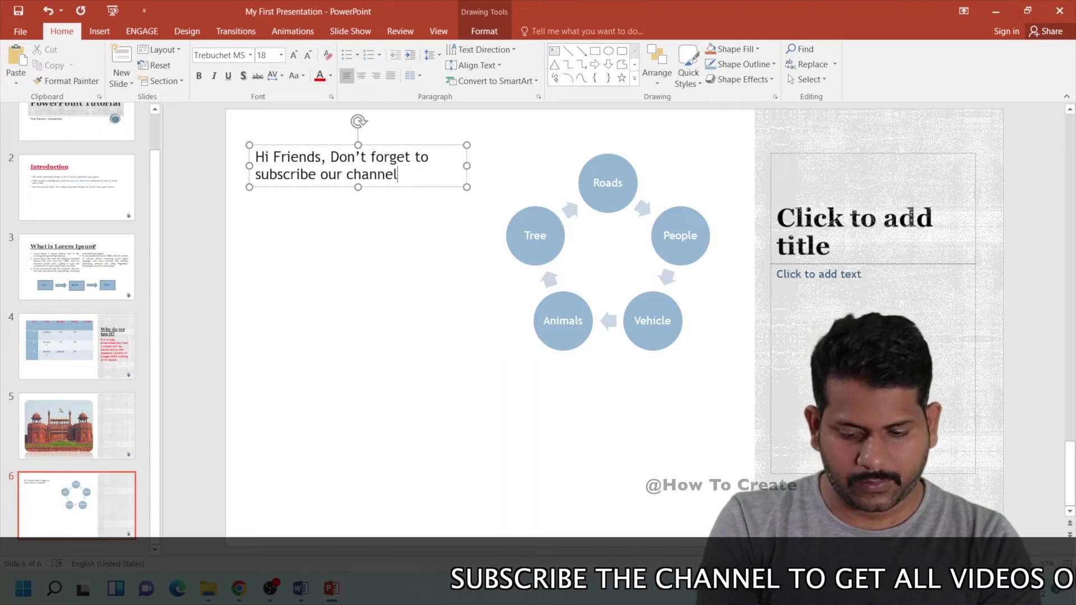
key("Return")
type("\"How")
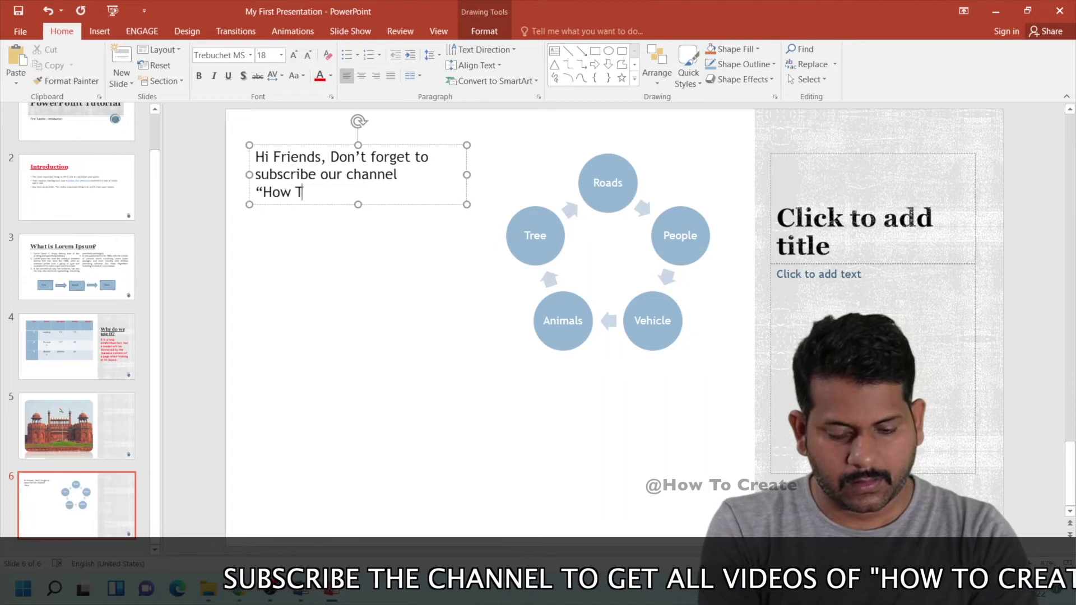
type(" To Cr")
type("te\"")
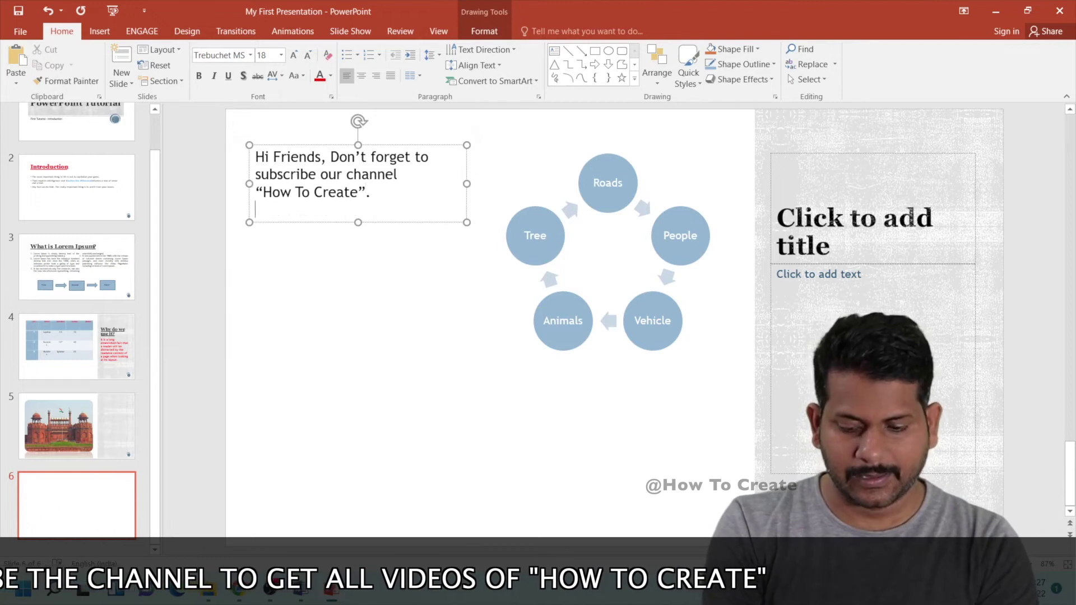
type(".")
key("Return")
- Add the sentence about creating everything possible, ending with 'through computer.'
type("In")
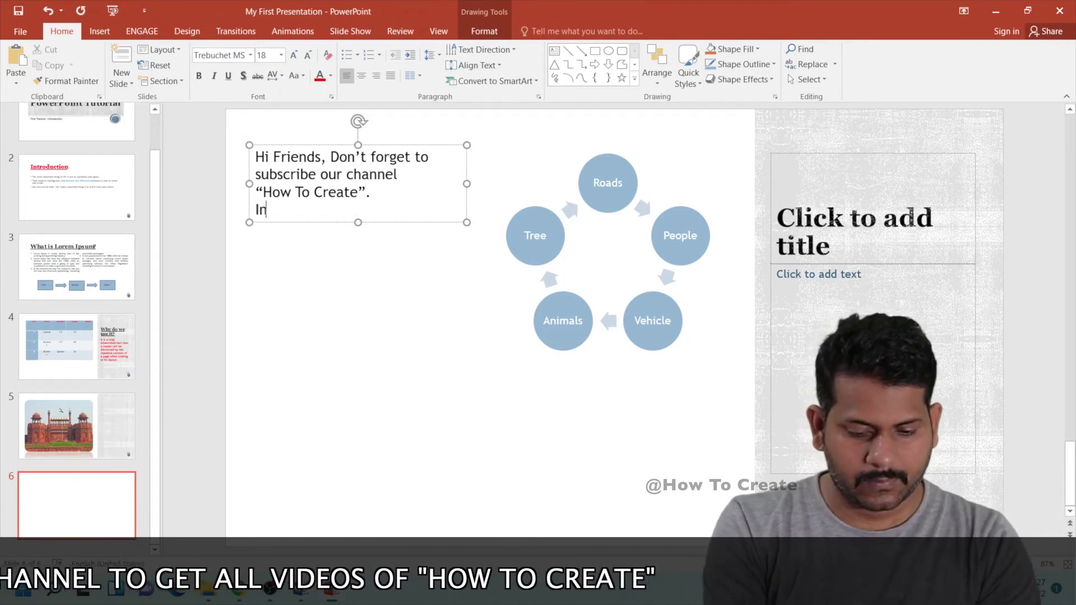
type(" this cja")
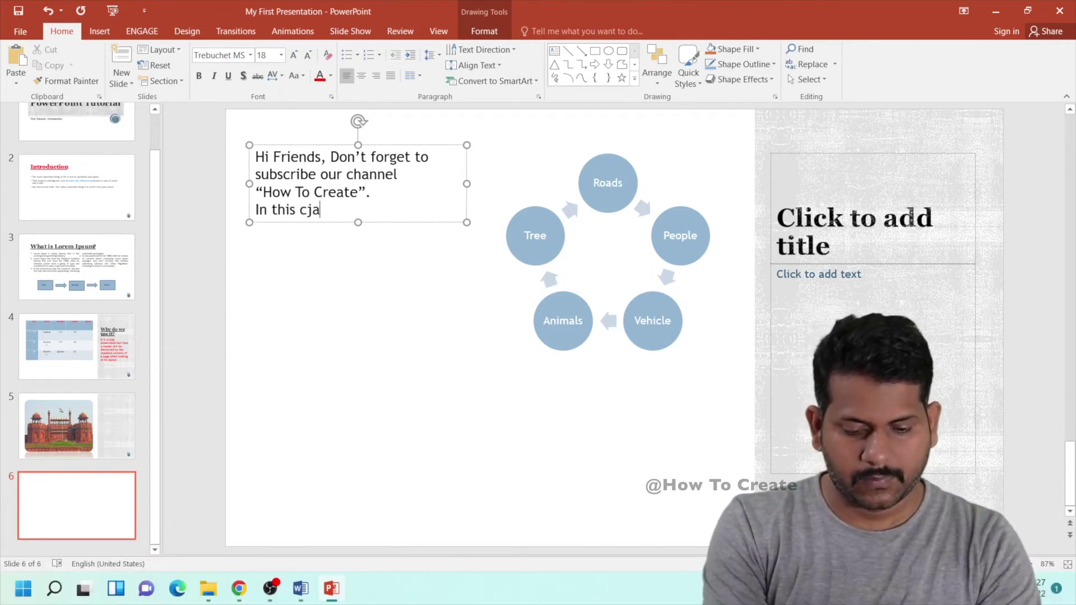
key("BackSpace")
key("BackSpace")
key("BackSpace")
key("BackSpace")
key("BackSpace")
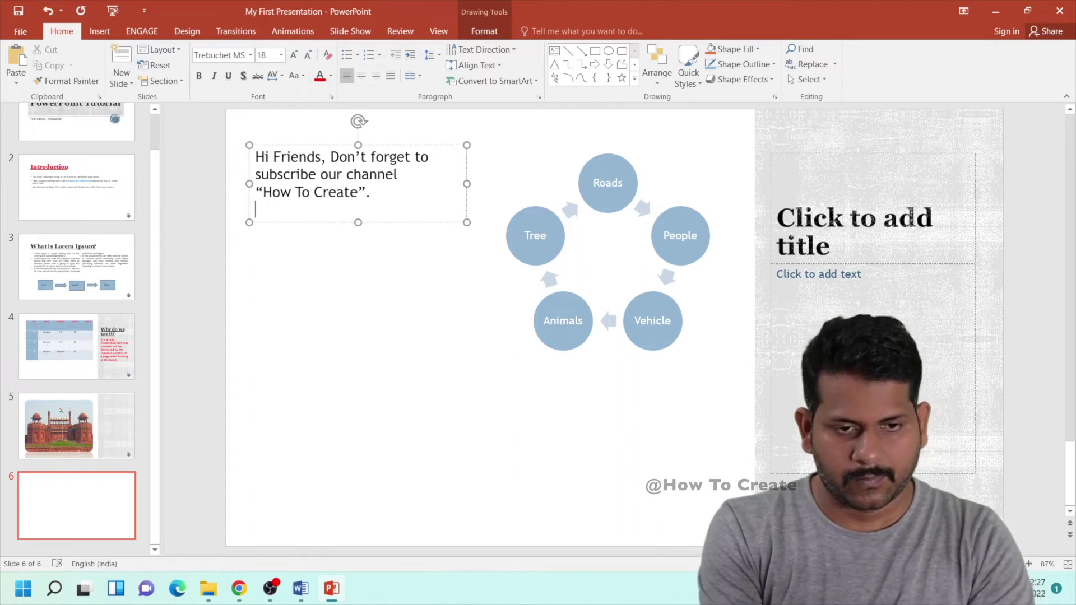
type("Through")
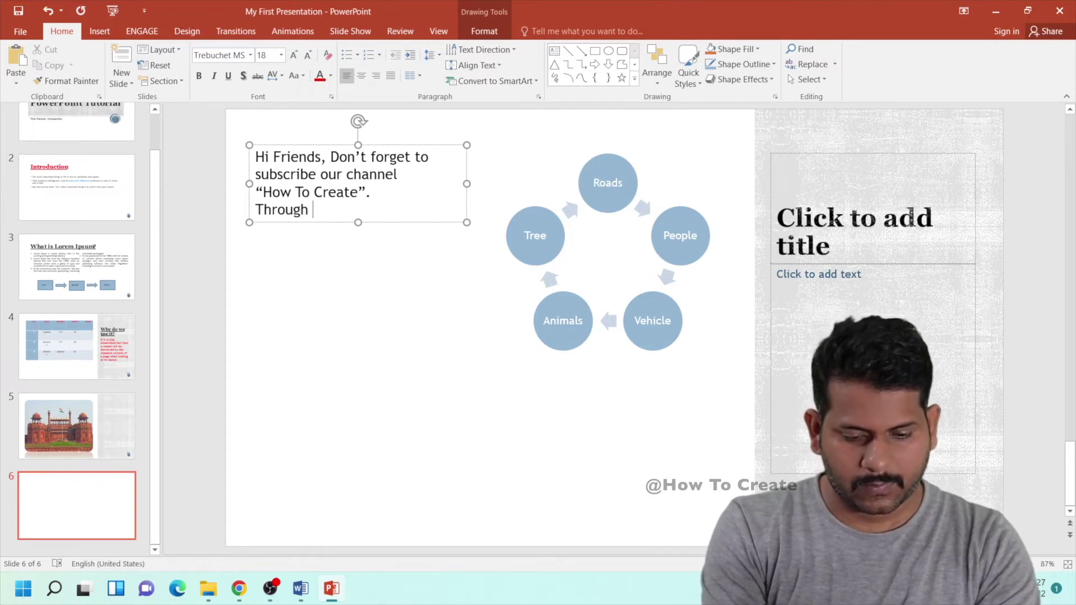
type(" we")
type(" want to create")
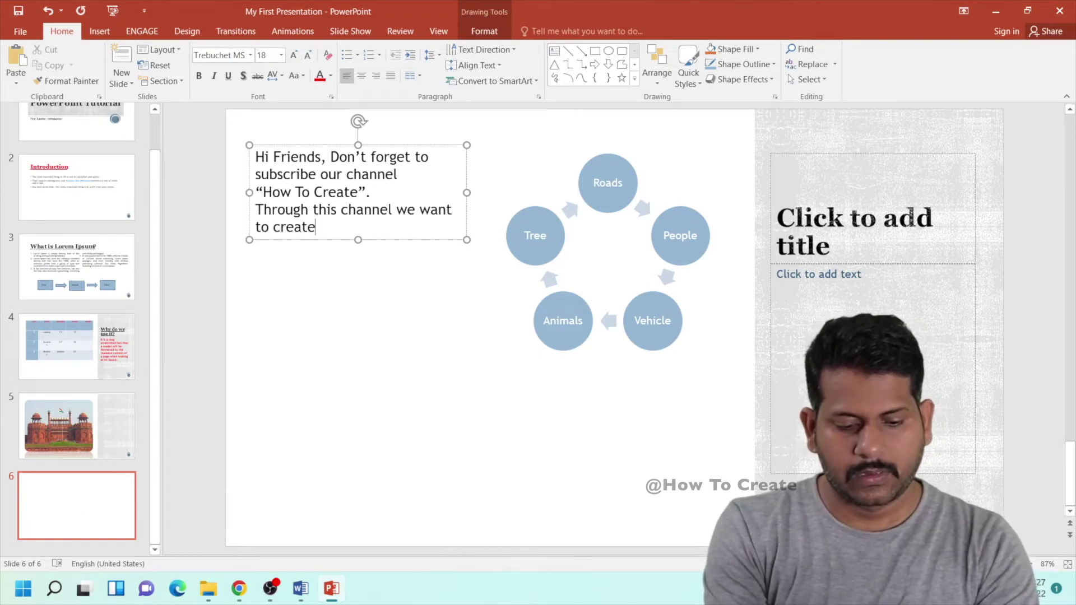
key("BackSpace")
key("BackSpace")
key("BackSpace")
key("BackSpace")
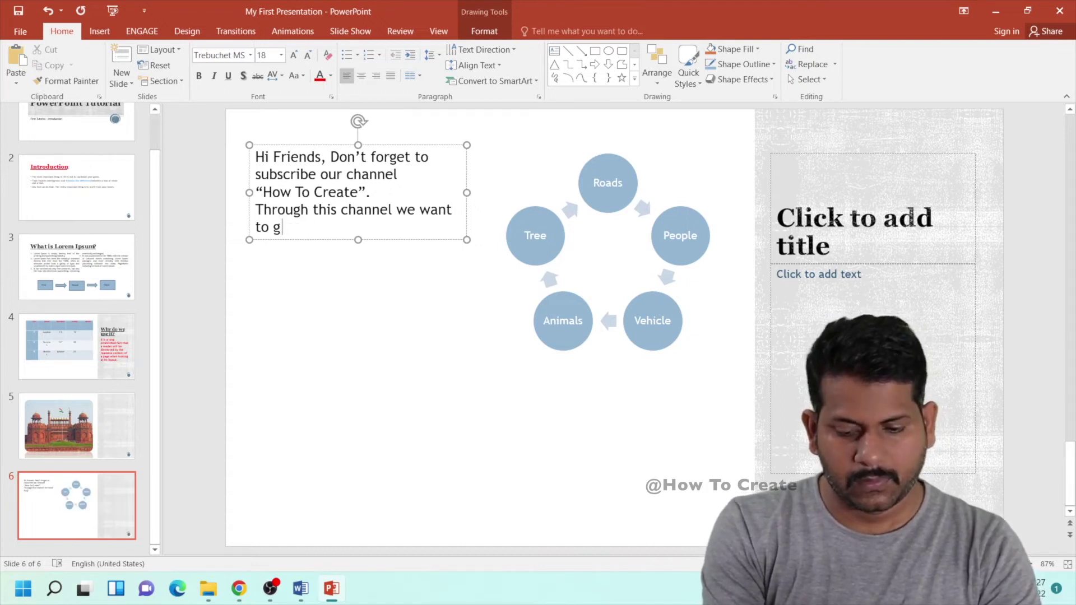
key("BackSpace")
type("create evet")
key("BackSpace")
type("ry")
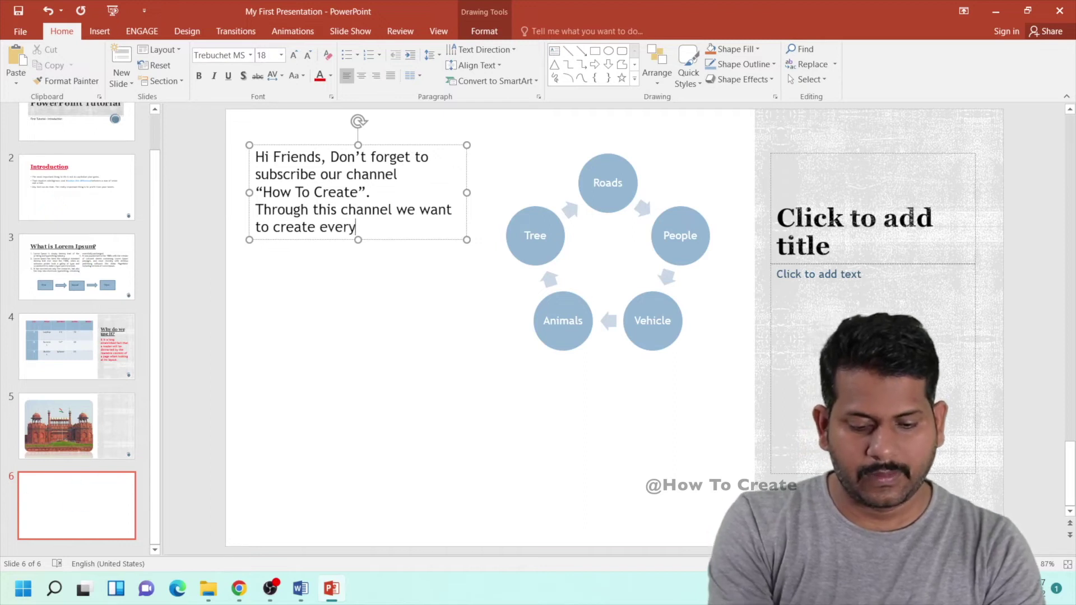
type("thing possiv")
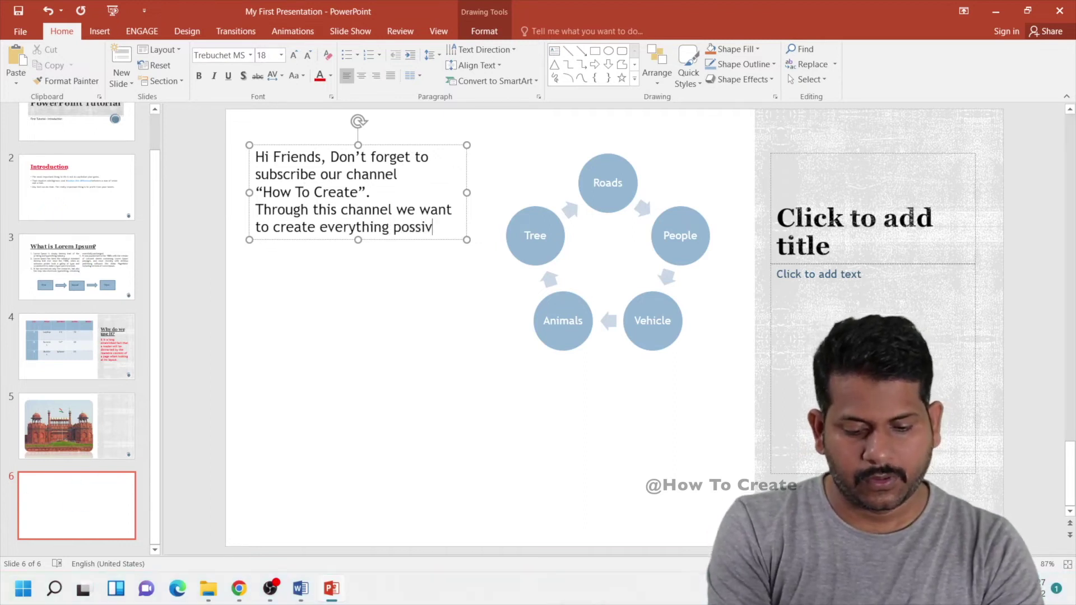
key("BackSpace")
type("b")
type("thr")
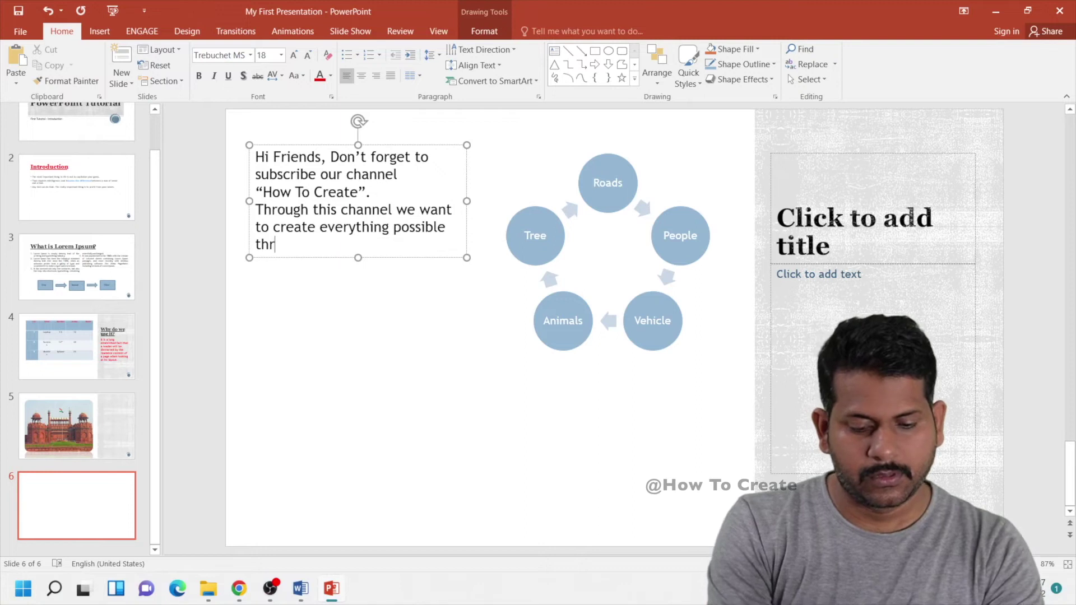
type("ough compu")
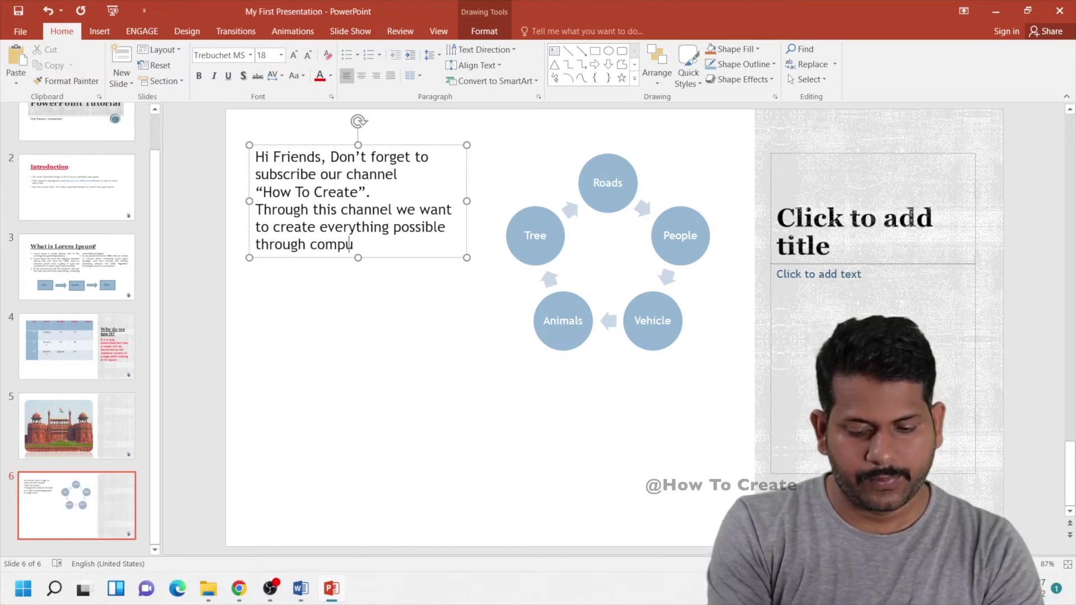
type("er.")
key("Return")
- Add the new-videos sentence and the line 'Upcoming videos will be as per smart art:'
type("We wu")
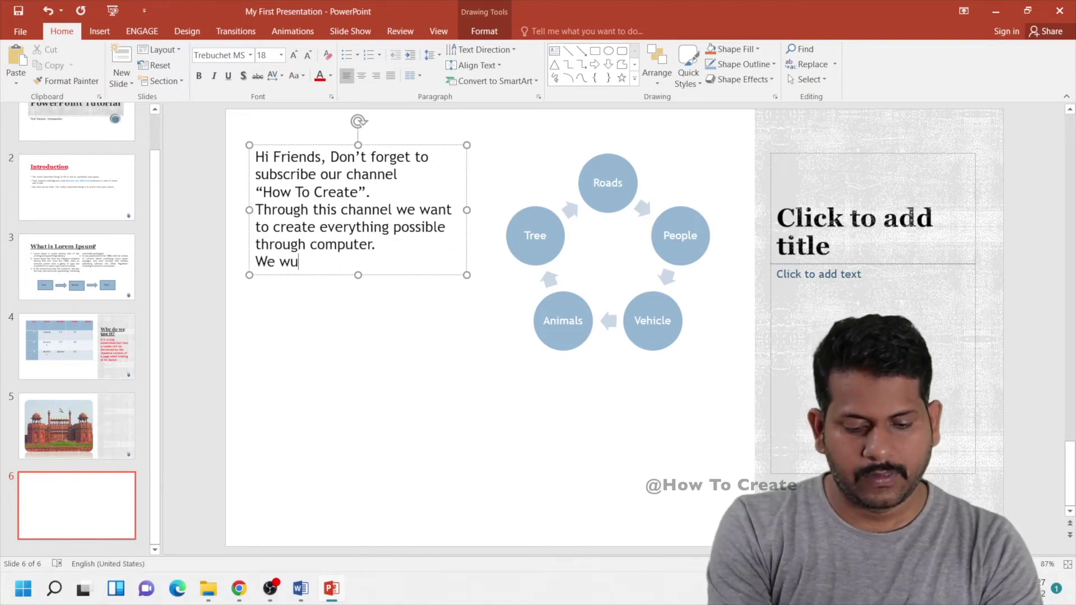
key("BackSpace")
type("ill come bac")
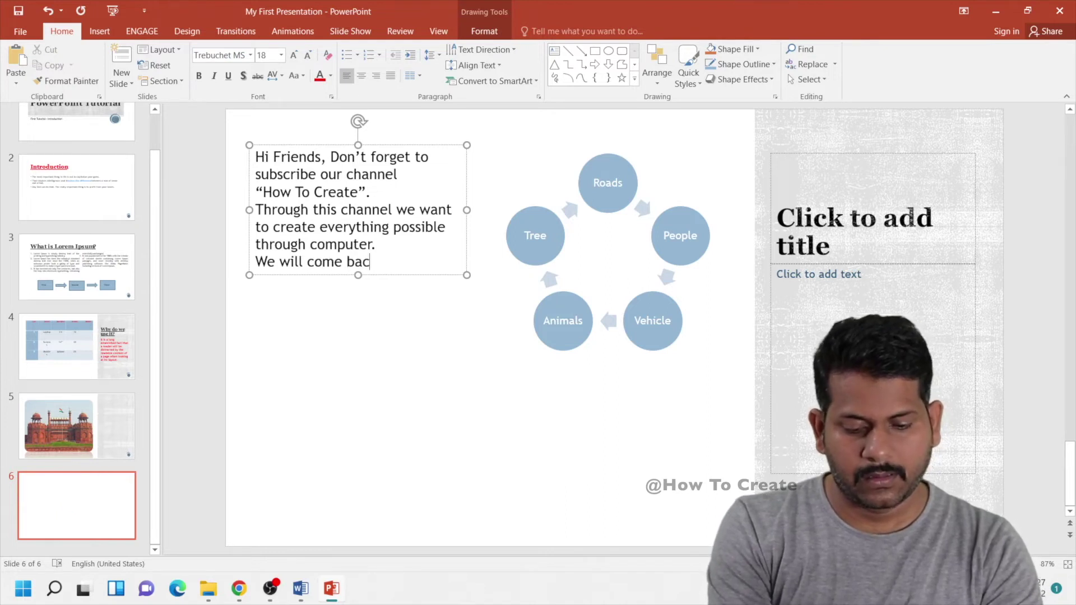
key("BackSpace")
key("BackSpace")
type("h ne ")
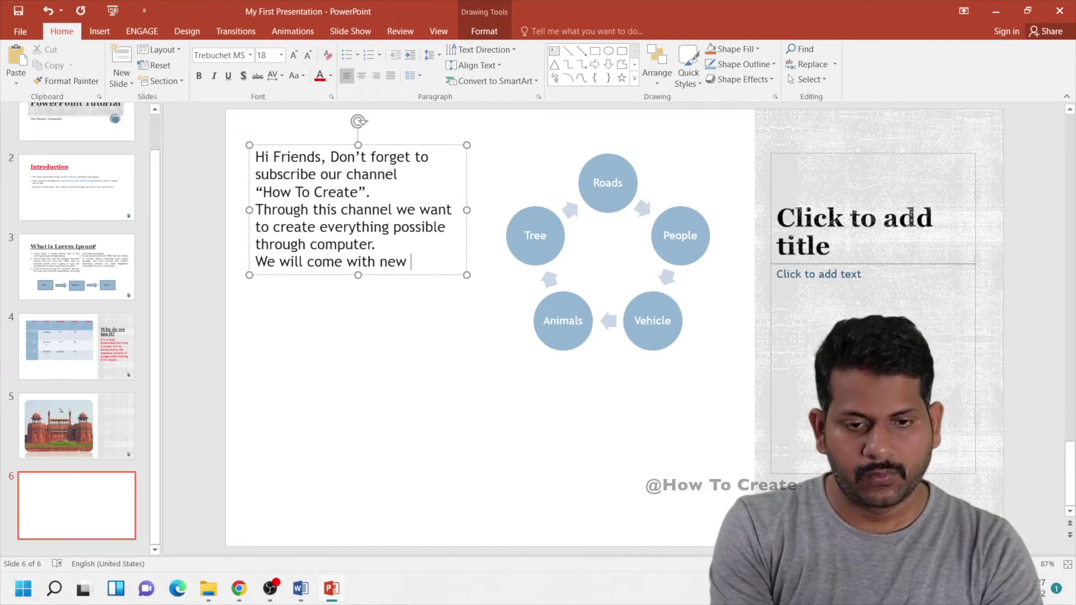
type("a")
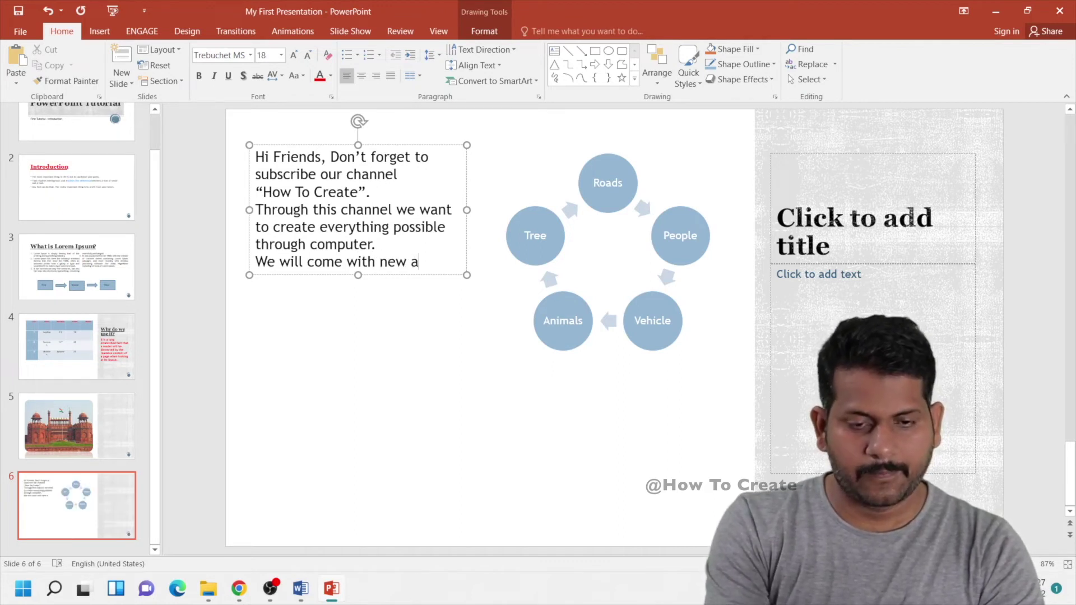
key("BackSpace")
type("videos")
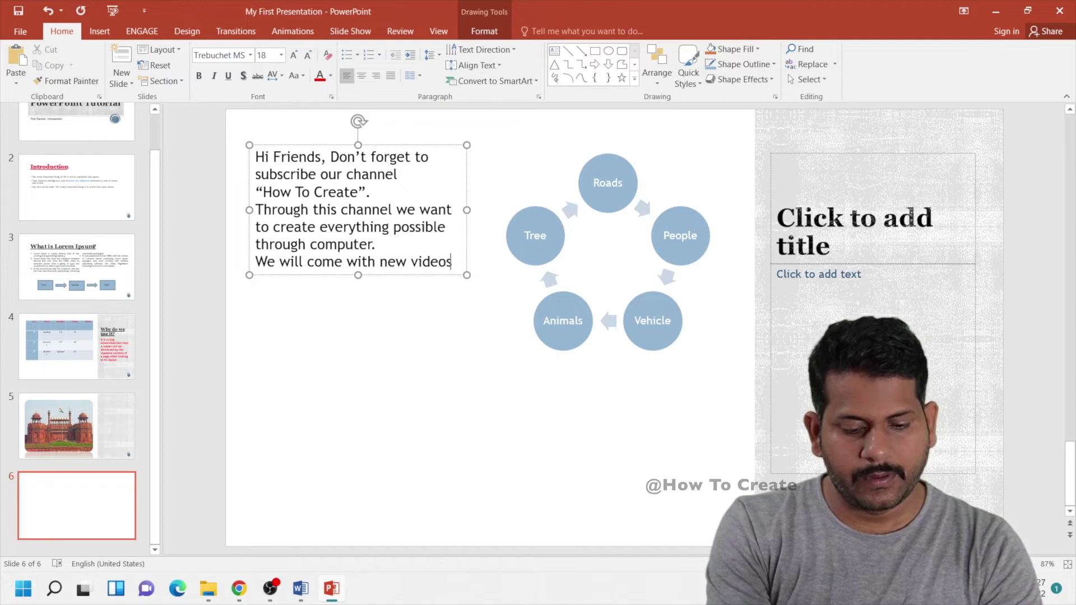
type(" regz")
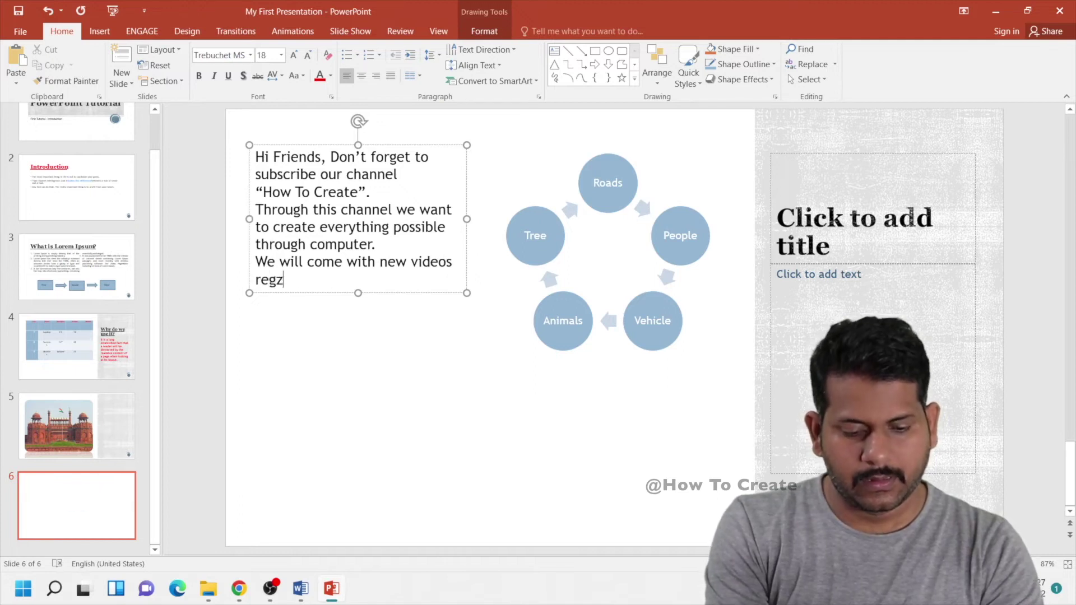
type("rding computer soft")
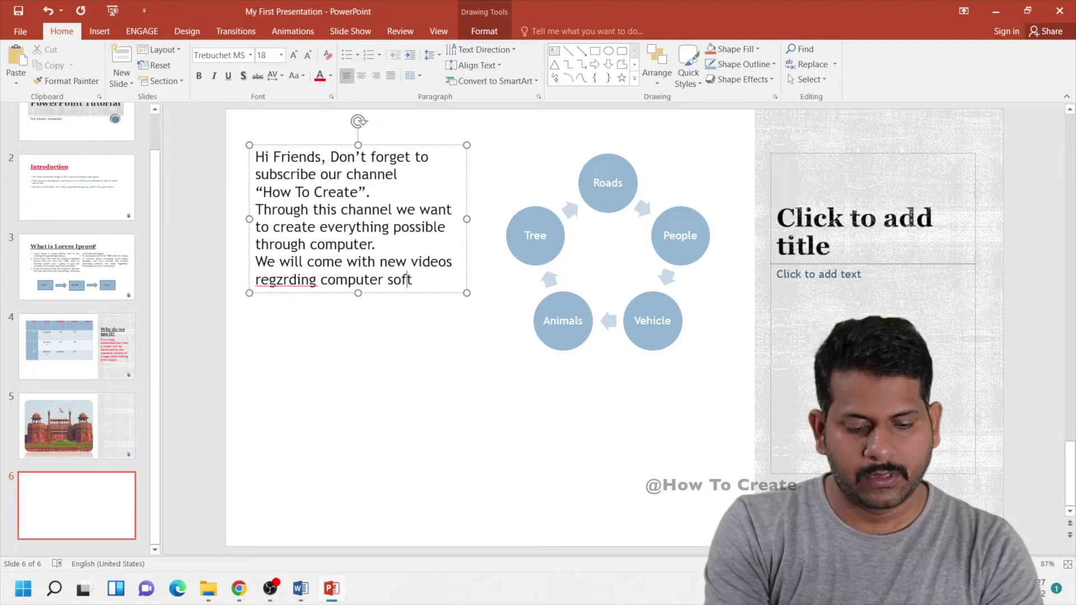
type("wares.")
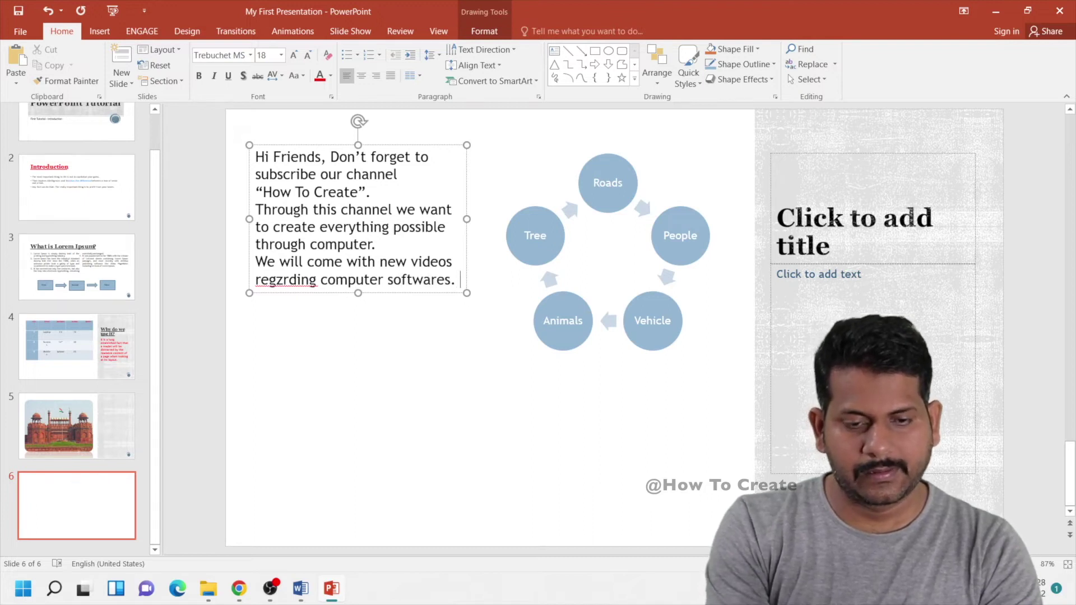
key("Return")
key("Return")
type("Upcoming")
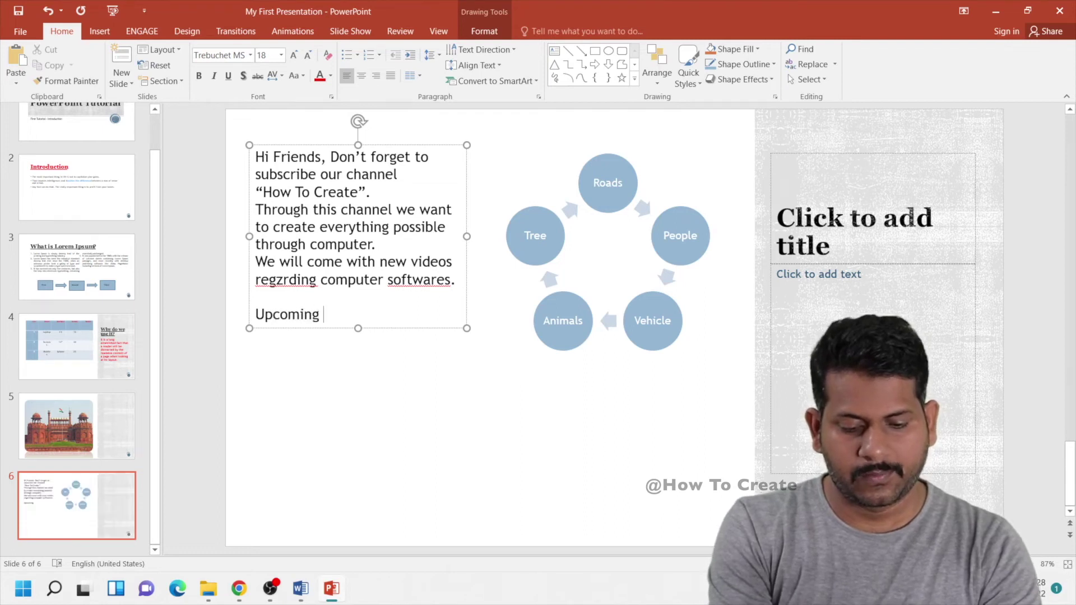
type(" videos will be ")
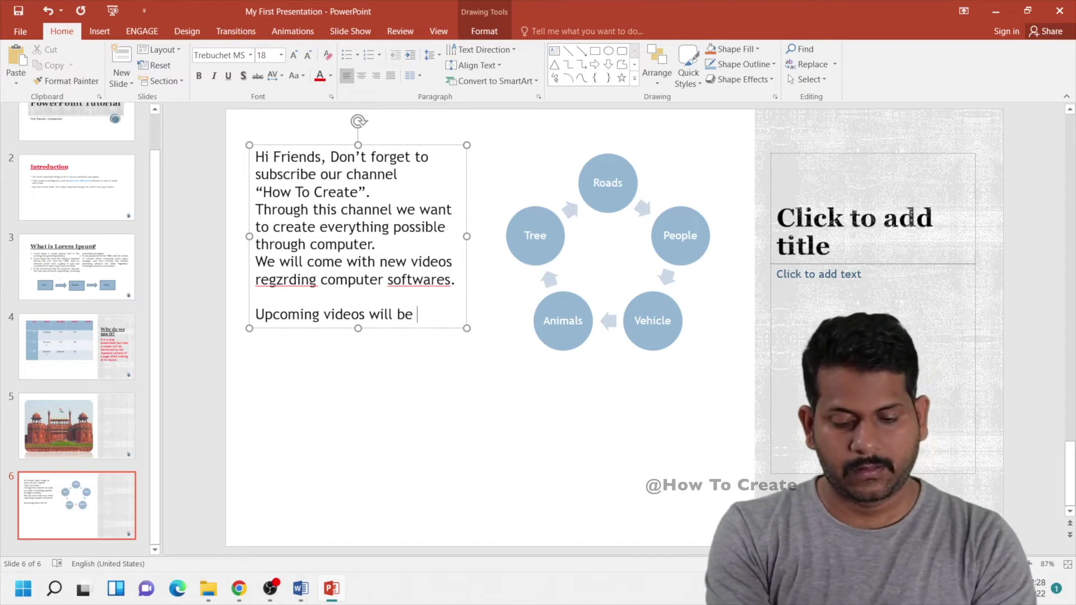
type("as ")
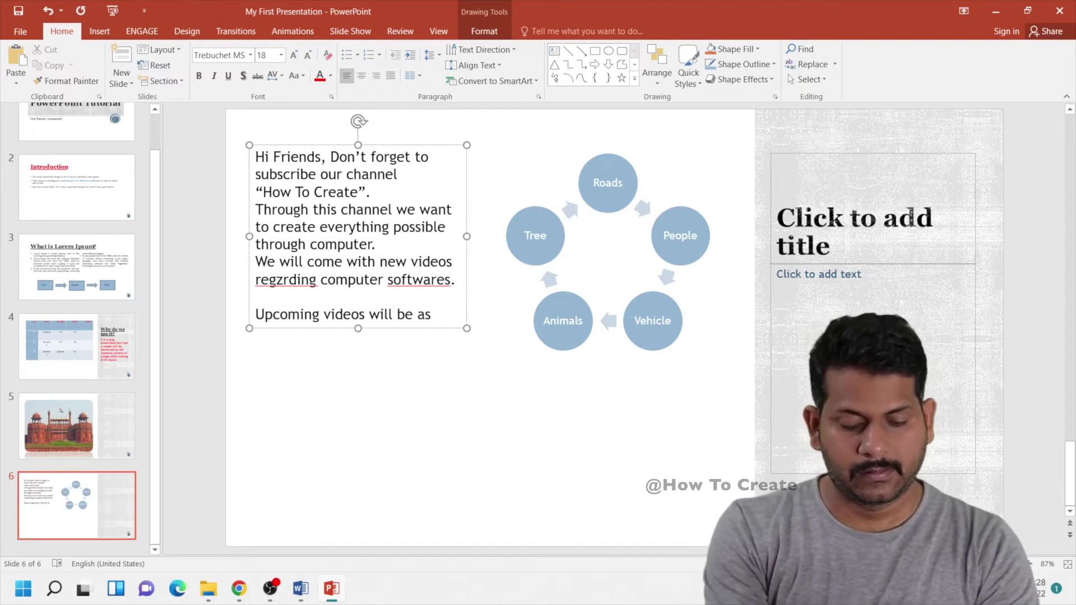
type("per smart art:")
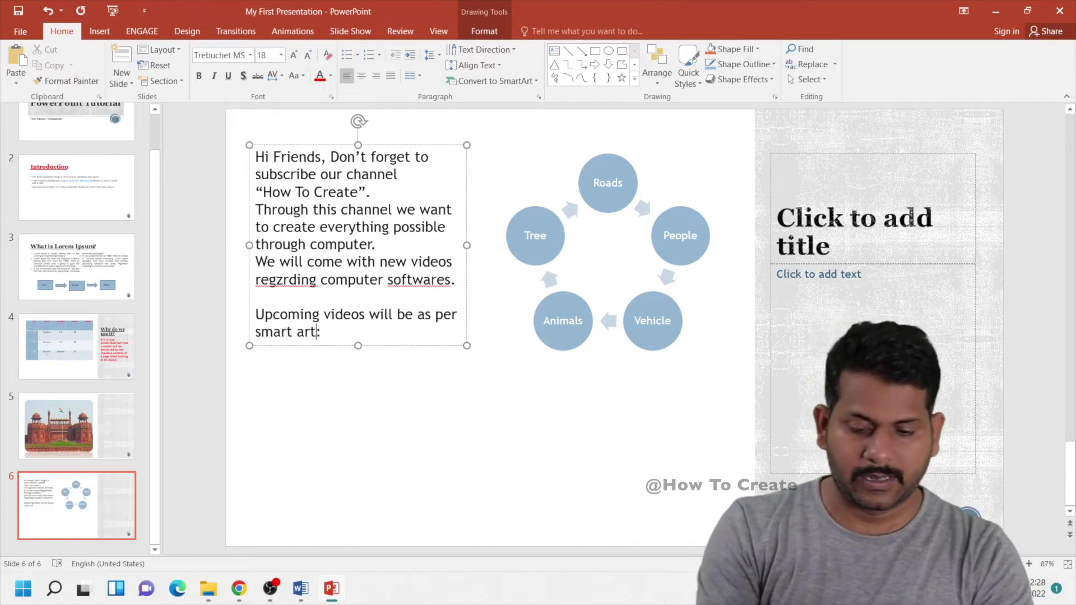
left_click(383, 280)
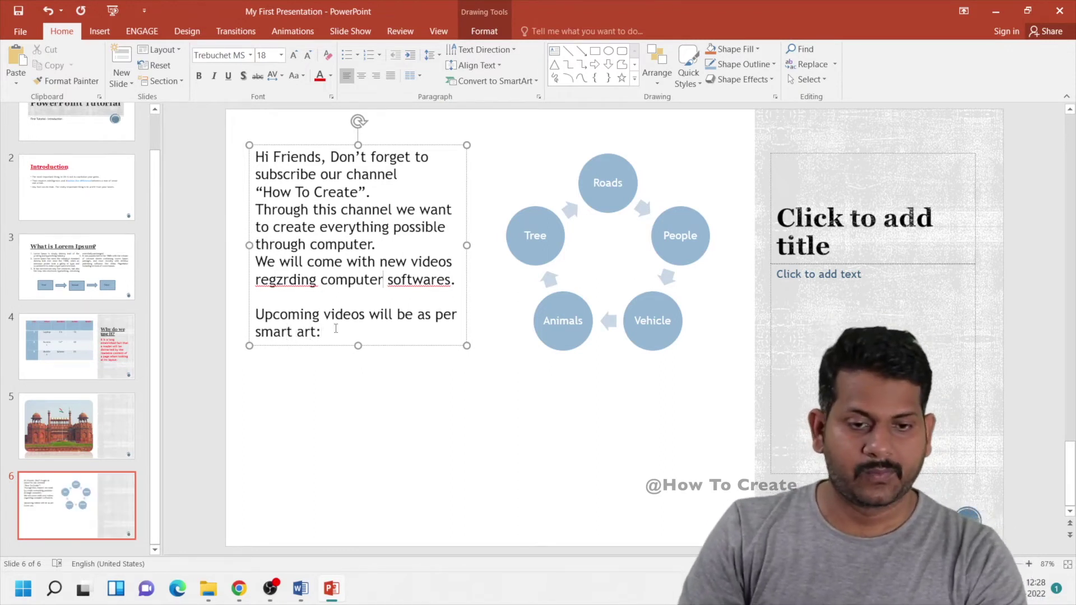
- Correct 'regzrding' to 'regarding' and 'softwares' to 'software's' using spelling suggestions
left_click_drag(336, 328, 255, 157)
left_click(288, 280)
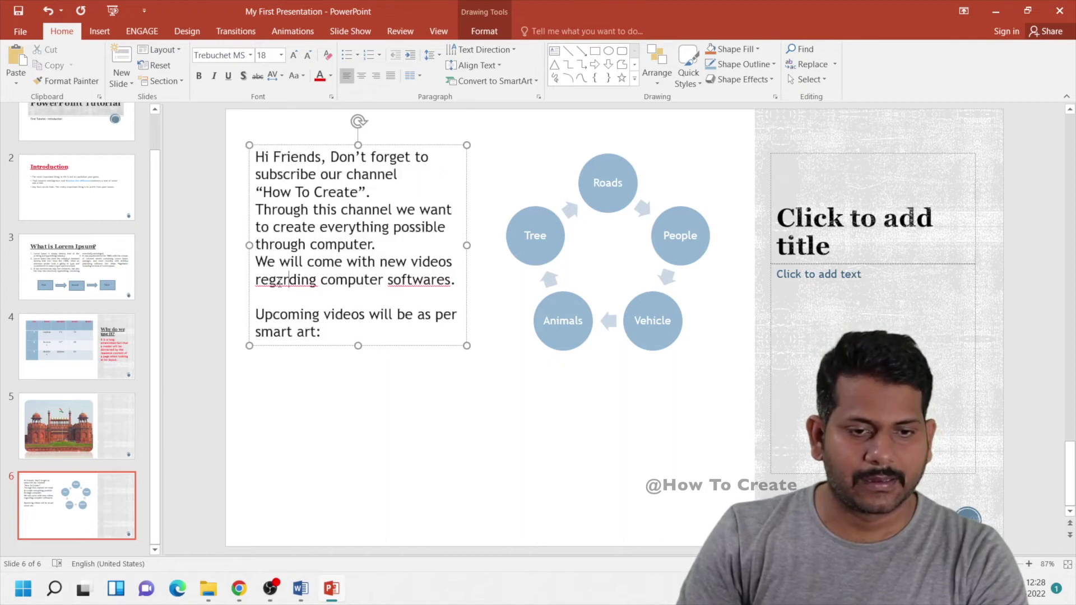
left_click_drag(283, 280, 286, 283)
left_click(280, 280)
right_click(282, 281)
left_click(276, 275)
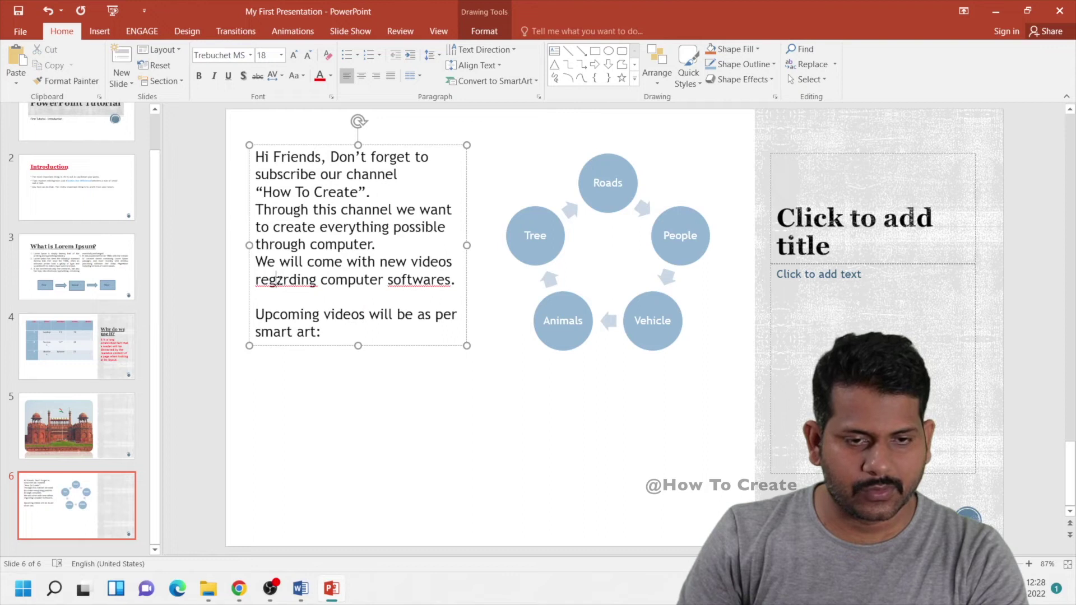
right_click(277, 281)
left_click(300, 289)
right_click(421, 287)
left_click(422, 291)
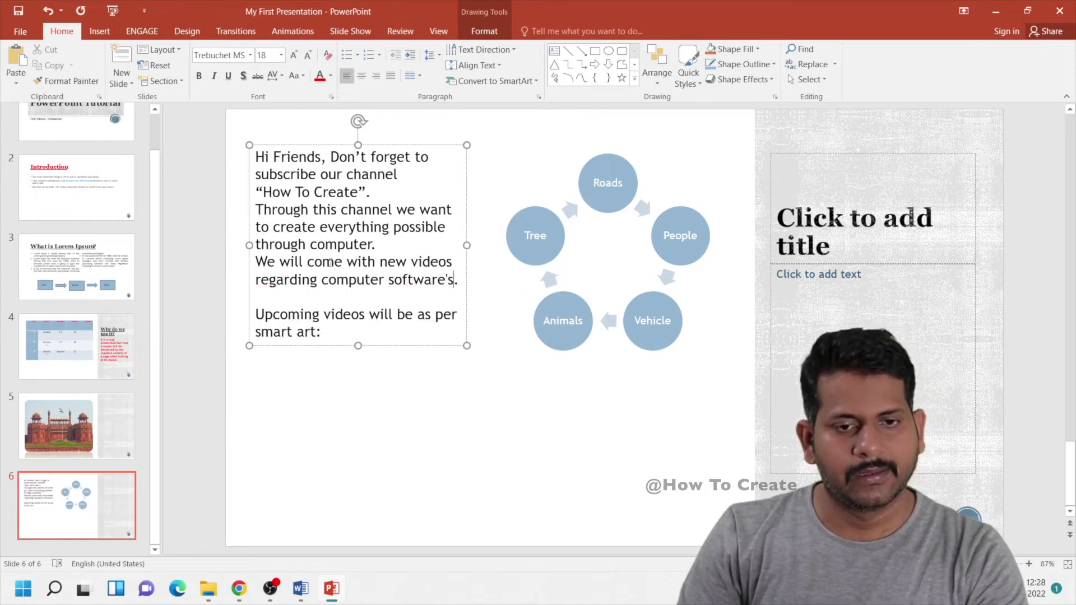
- Shrink the whole message to 16 pt and justify it
left_click_drag(324, 334, 229, 148)
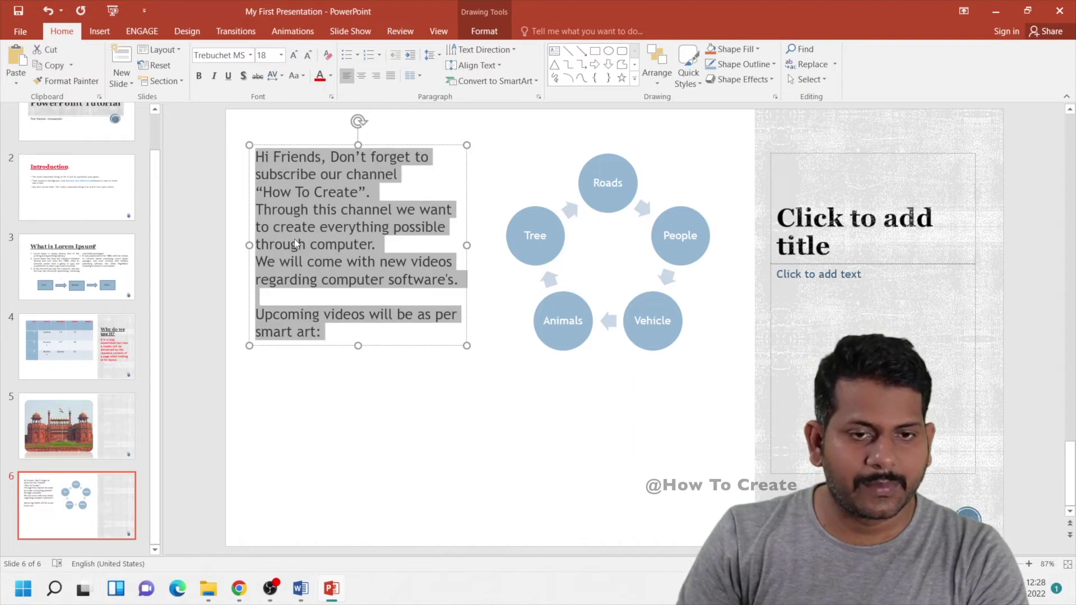
left_click(307, 55)
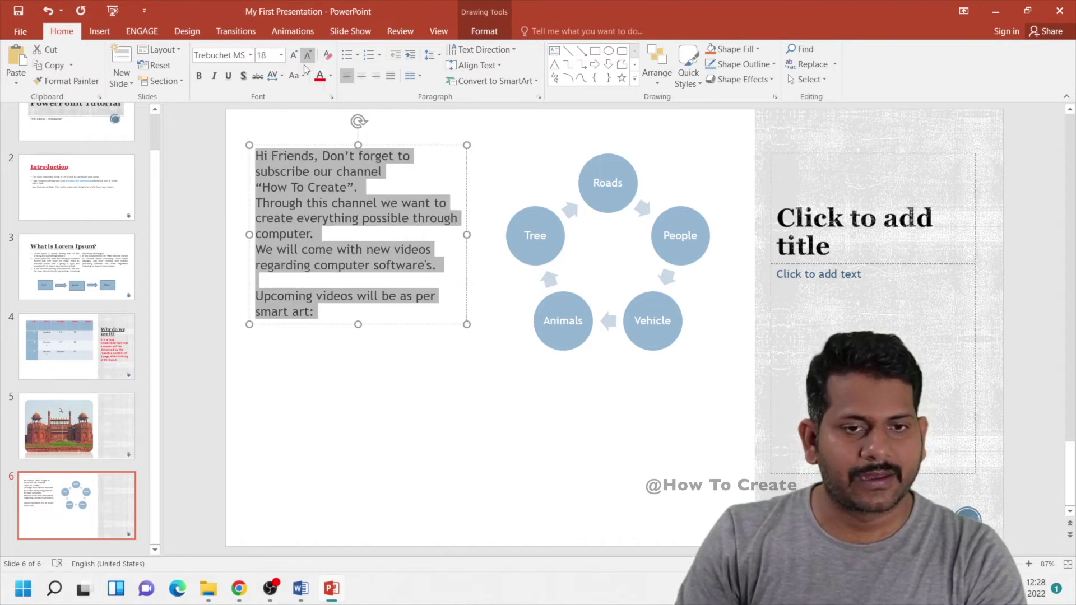
left_click(391, 76)
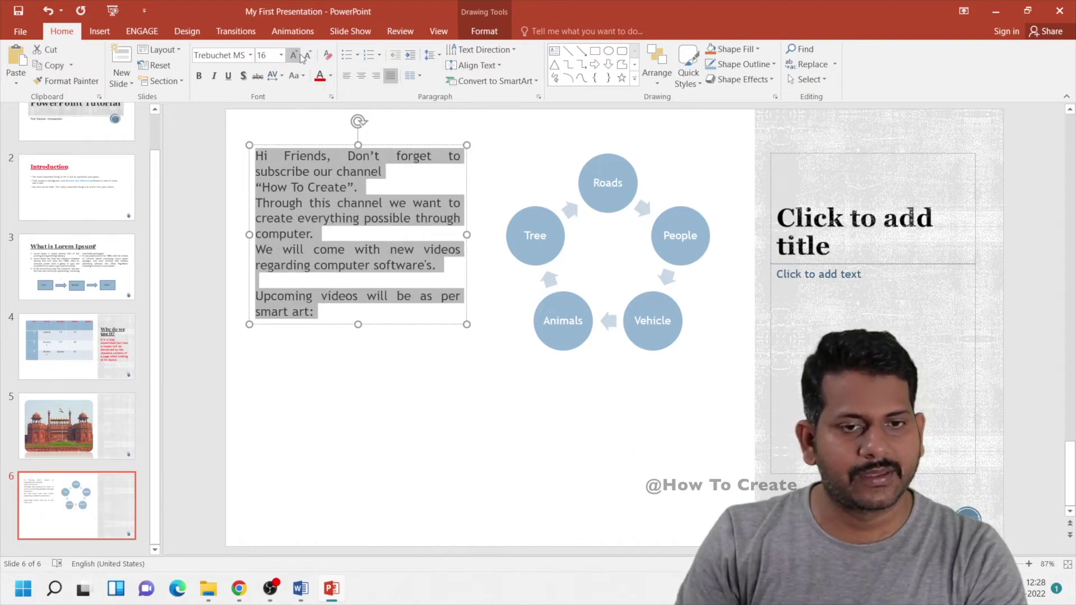
left_click(379, 305)
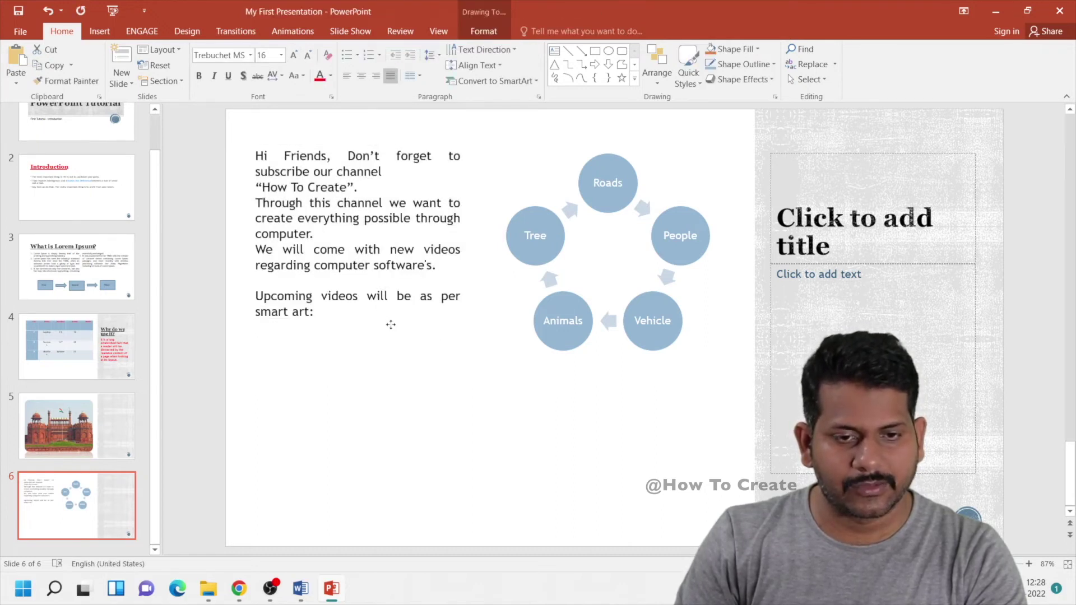
- Drop the cycle diagram below the message and widen the text box across the slide
left_click_drag(391, 324, 395, 325)
left_click(694, 291)
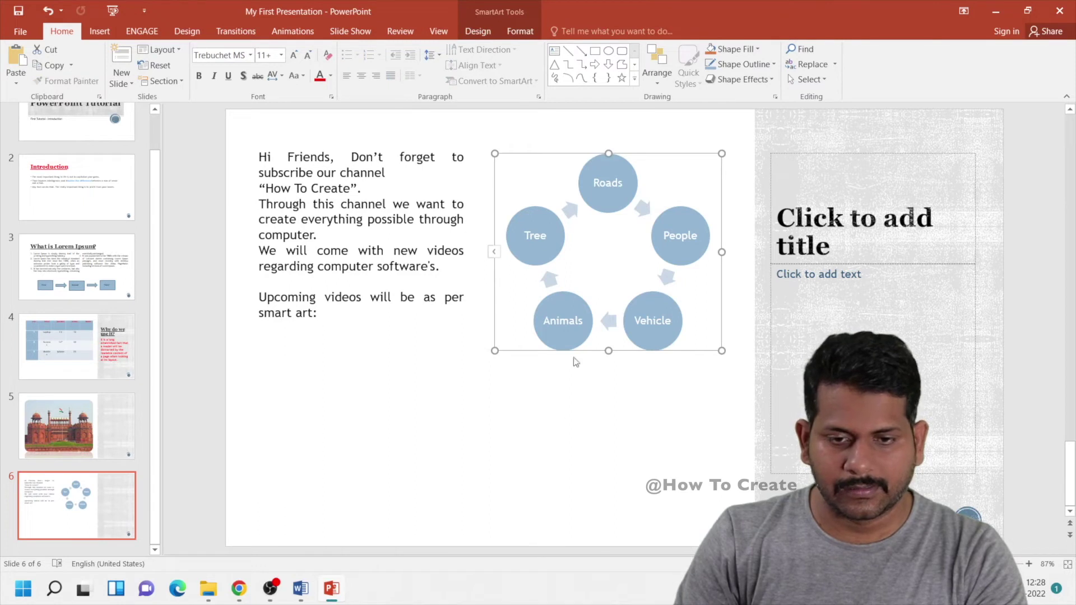
left_click_drag(696, 352, 497, 522)
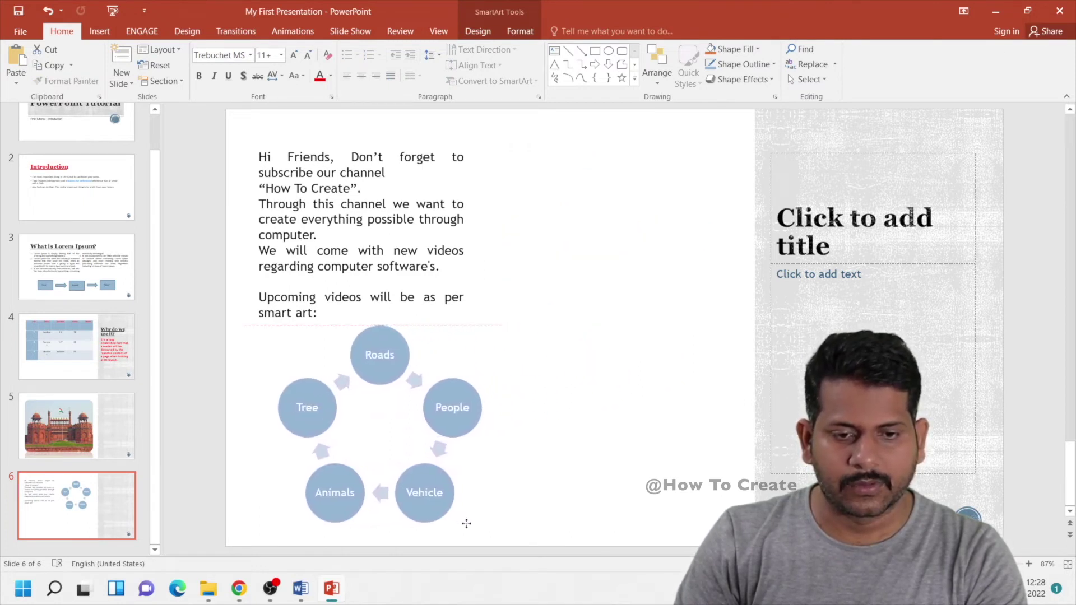
left_click_drag(497, 522, 458, 522)
left_click(502, 497)
left_click(465, 313)
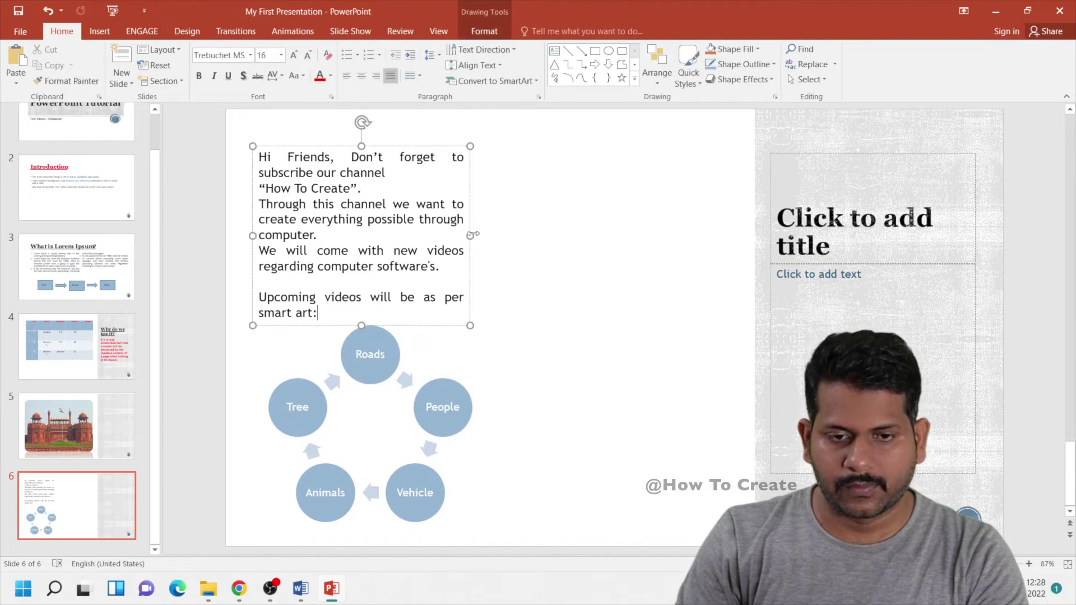
left_click_drag(472, 234, 735, 209)
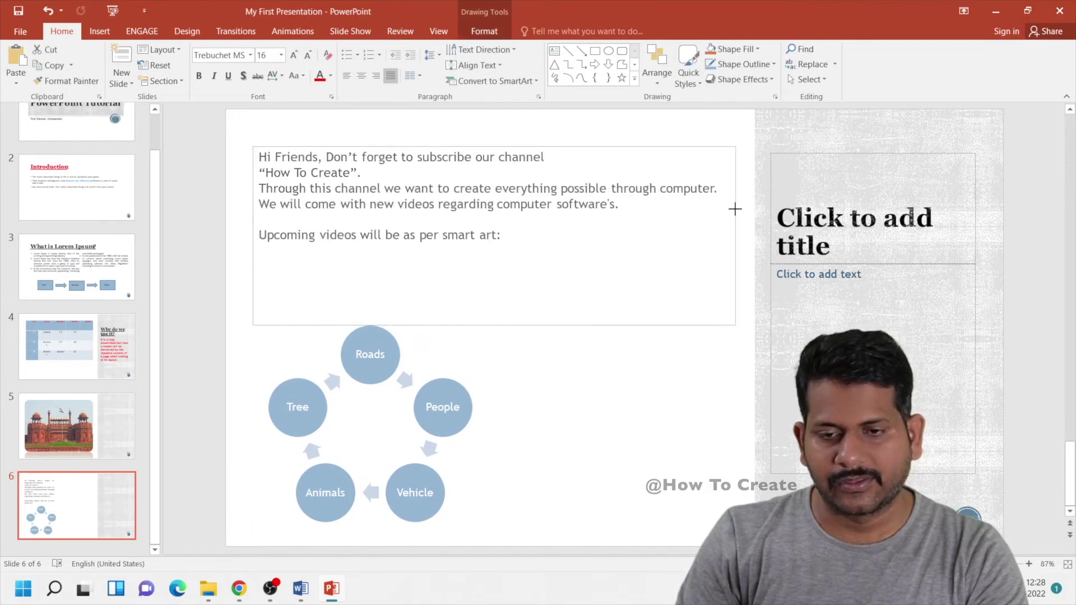
left_click_drag(529, 235, 257, 155)
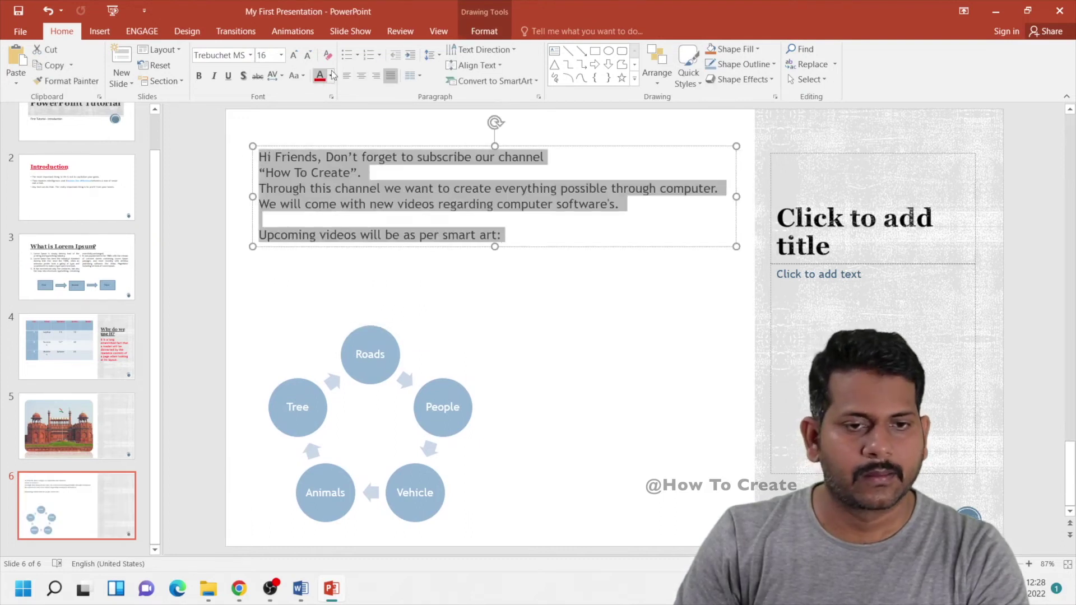
- Move the cycle diagram up beneath the 'Upcoming videos' line and enlarge it
left_click(591, 340)
left_click(451, 341)
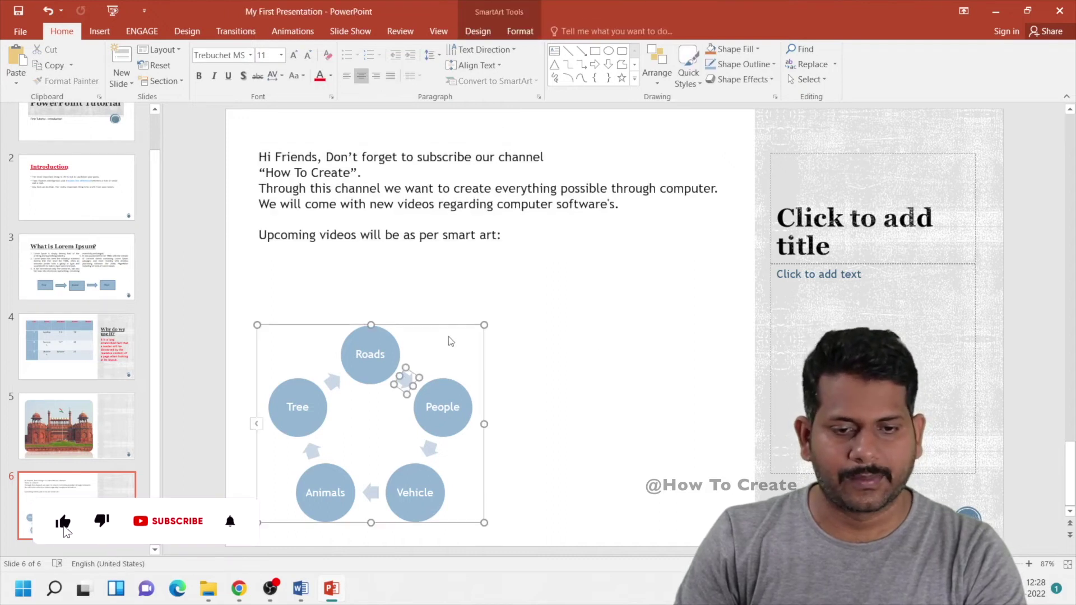
mouse_move(451, 341)
left_mouse_down()
mouse_move(451, 276)
mouse_move(547, 270)
left_mouse_up()
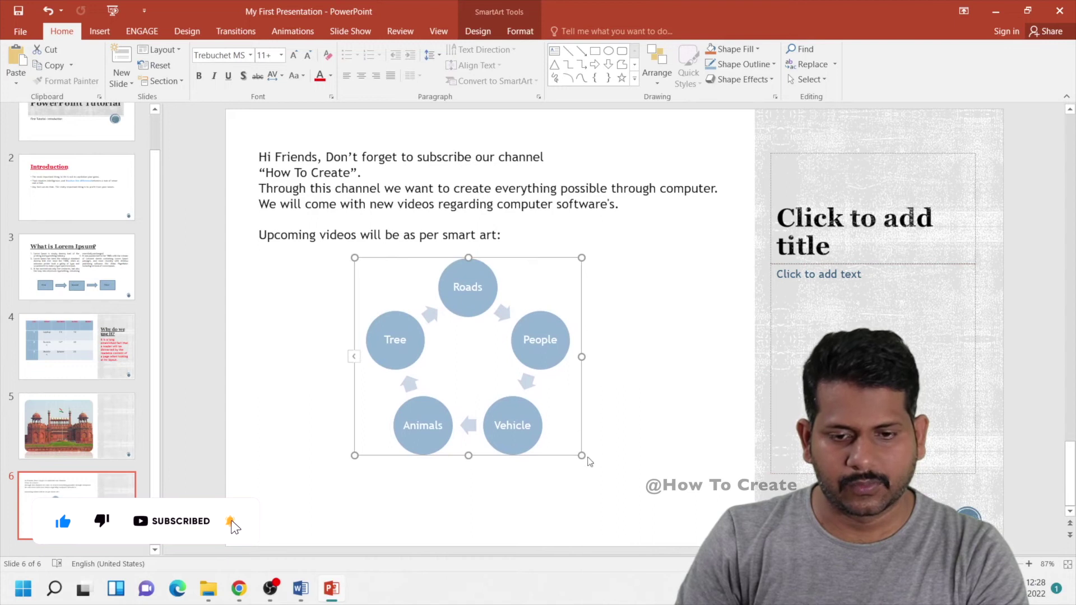
left_click_drag(581, 455, 674, 524)
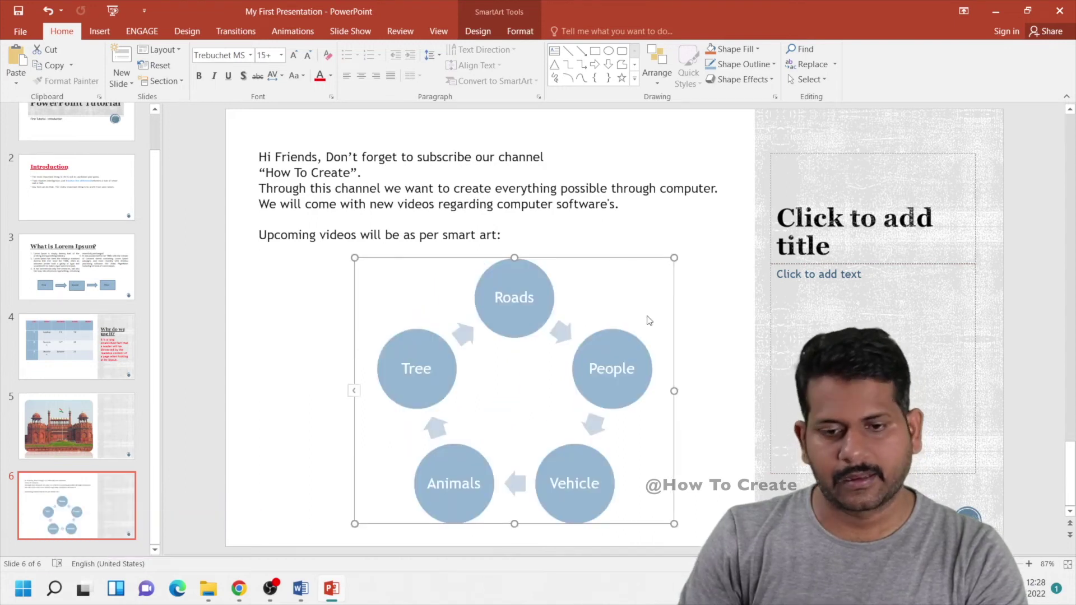
left_click_drag(673, 315, 655, 315)
left_click(677, 326)
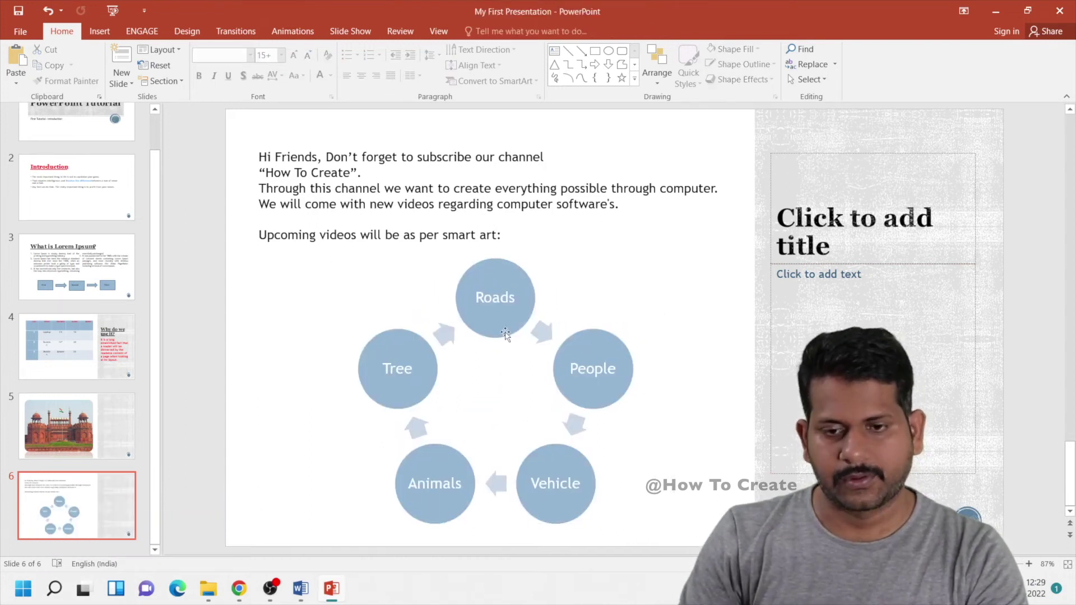
left_click(500, 305)
double_click(477, 297)
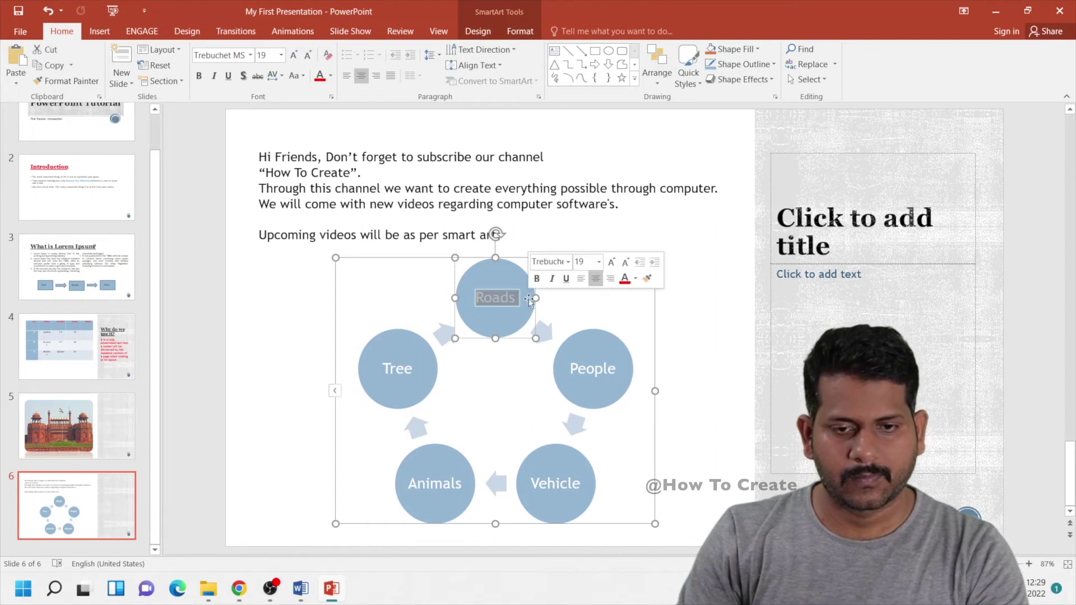
- Relabel the first three circles 'Youtube Creators videos', 'Photoshop' and 'How to Create videos'
type("Youtube Creators videos")
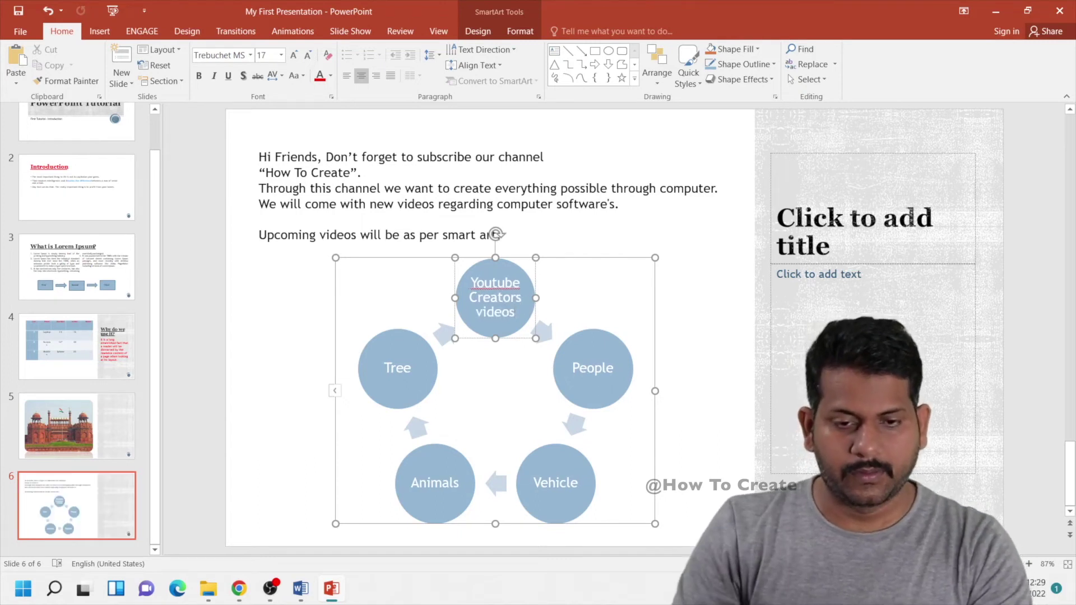
left_click(599, 363)
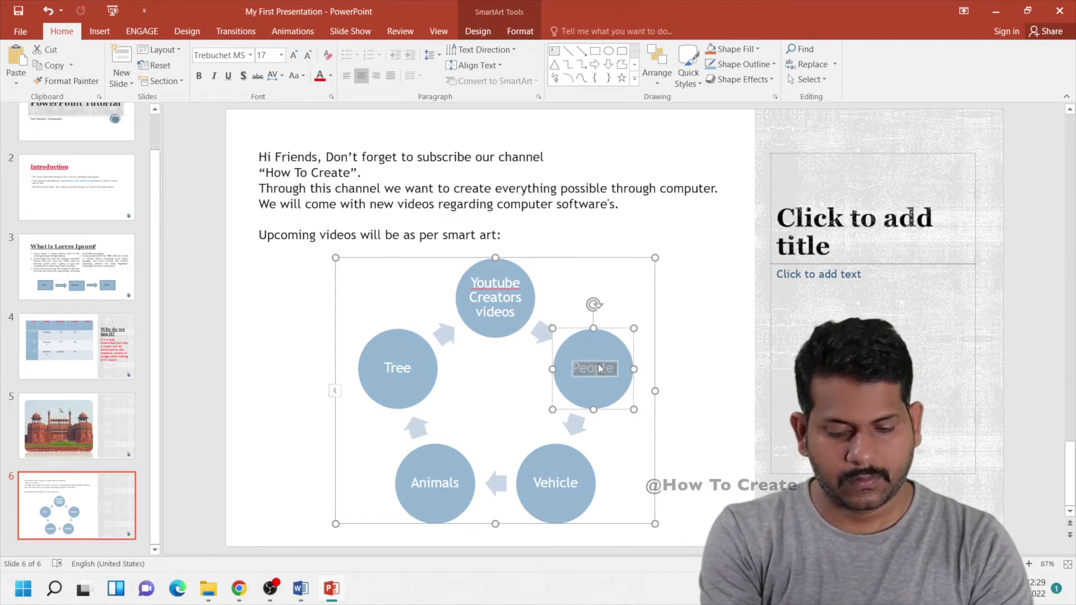
type("Photos")
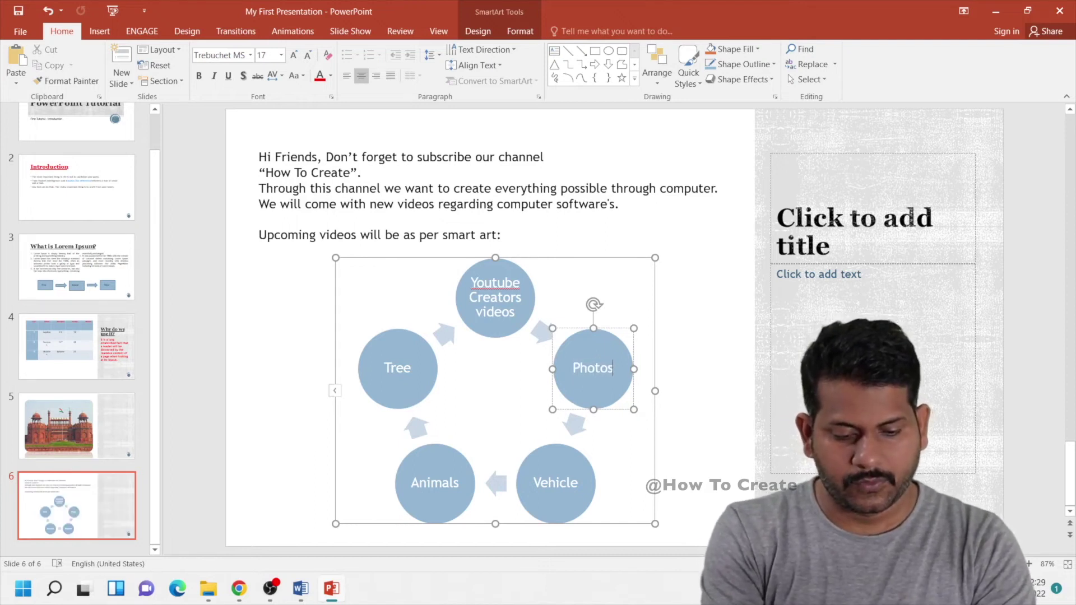
type("hop")
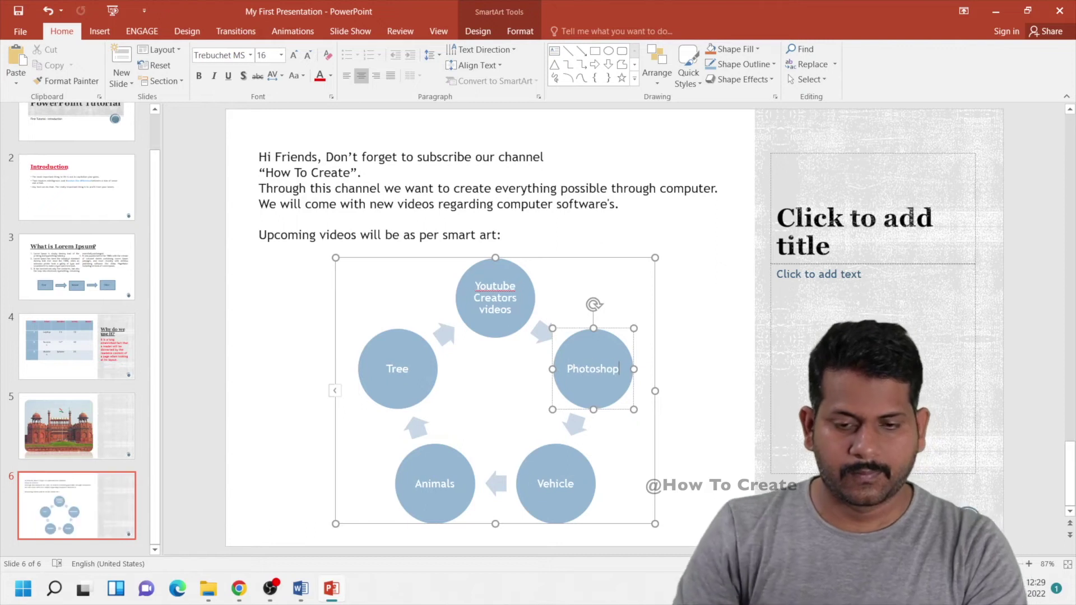
left_click(558, 483)
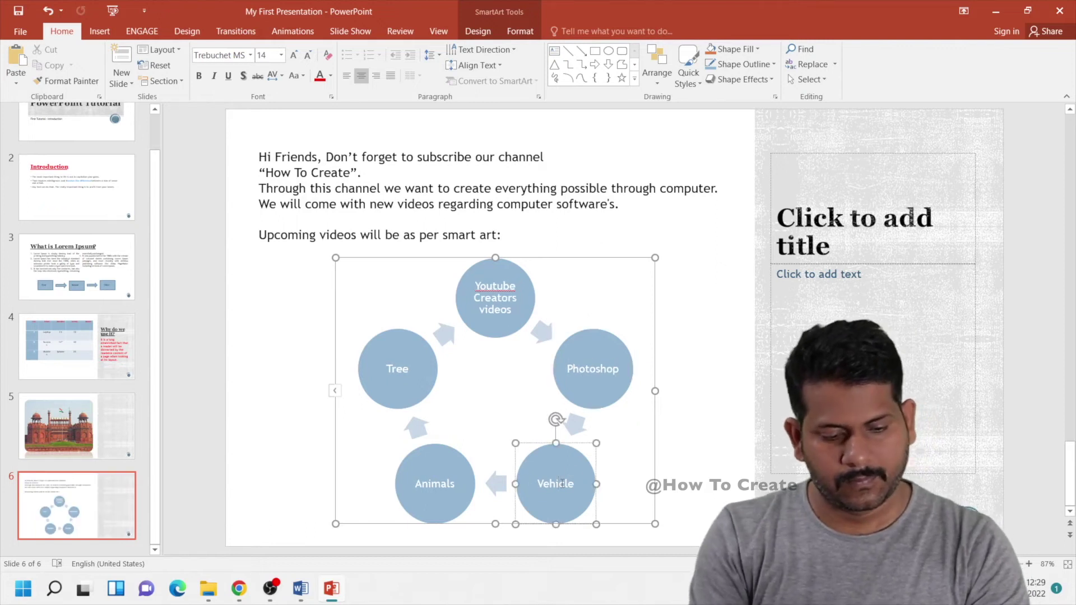
double_click(558, 483)
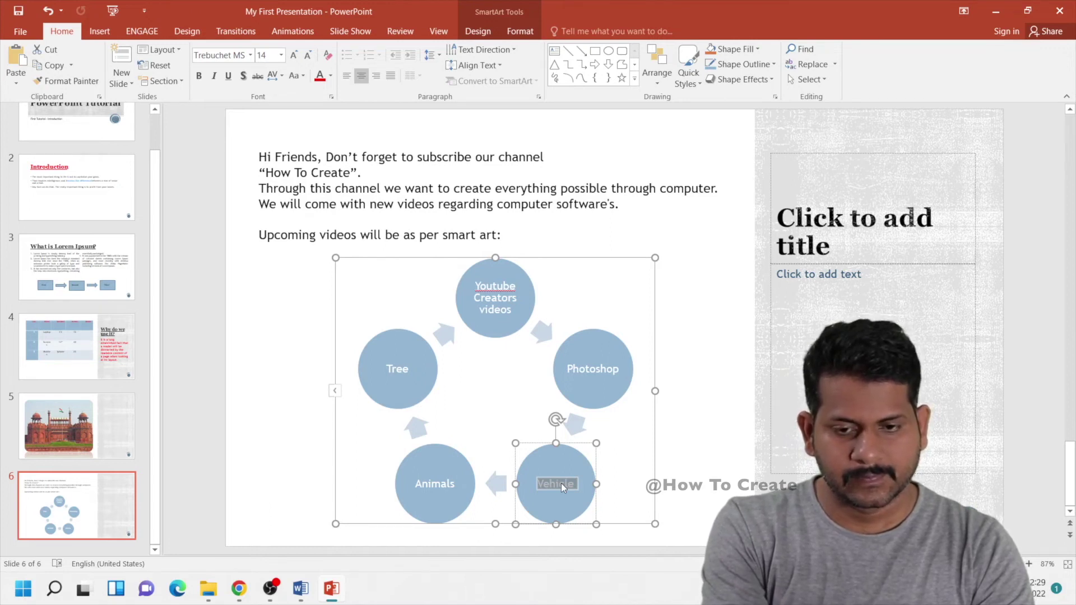
type("Ho")
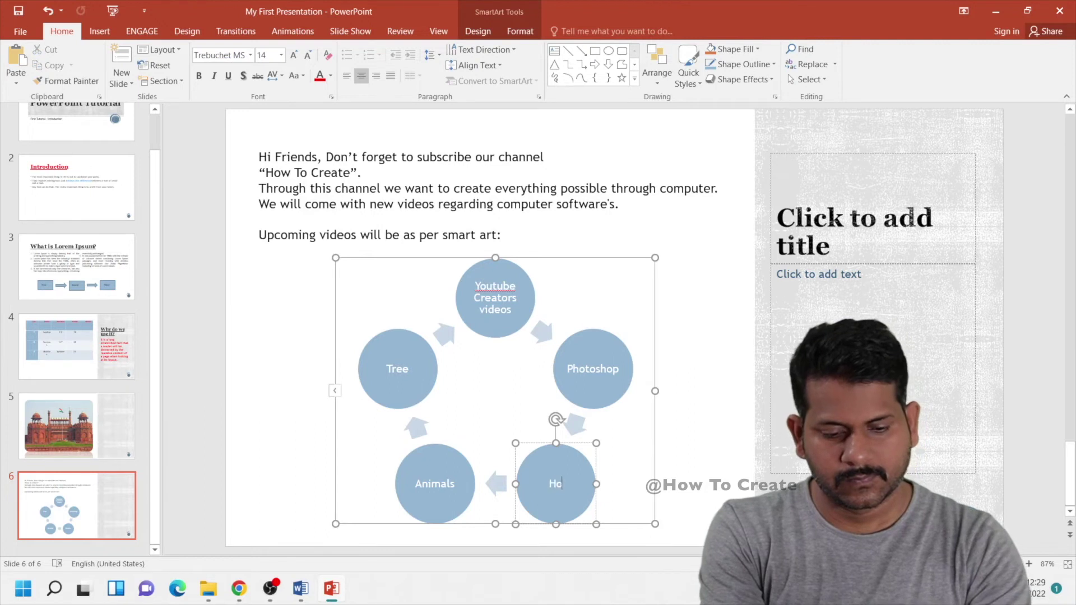
type("w to Create vbideos")
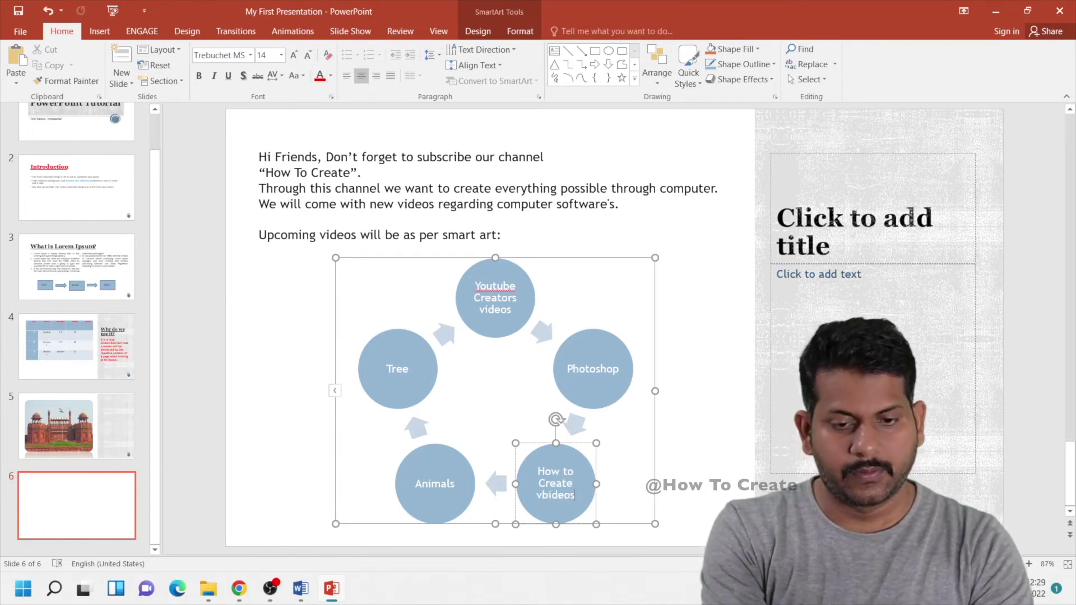
left_click(549, 496)
key("BackSpace")
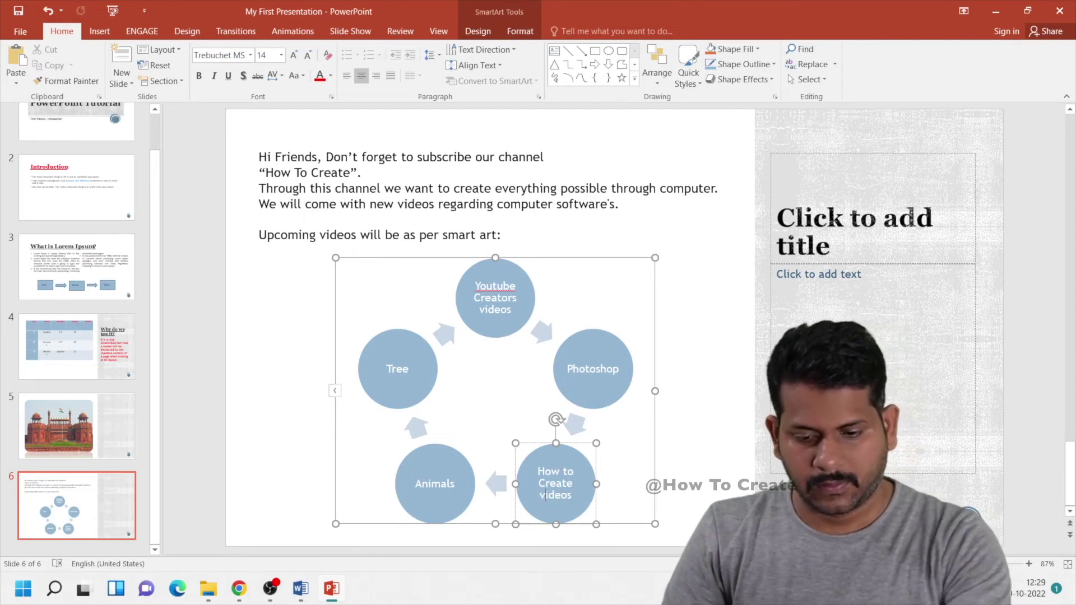
- Relabel the last two circles 'Logo Making' and 'Design Softwares', and split 'Youtube' into 'You tube'
left_click(423, 483)
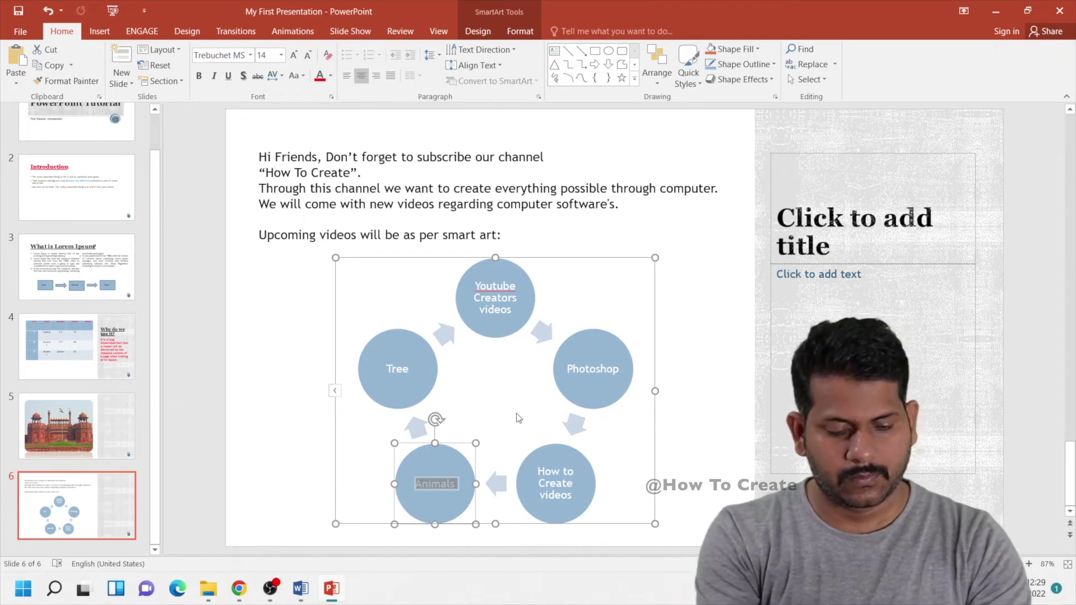
type("Logo Making")
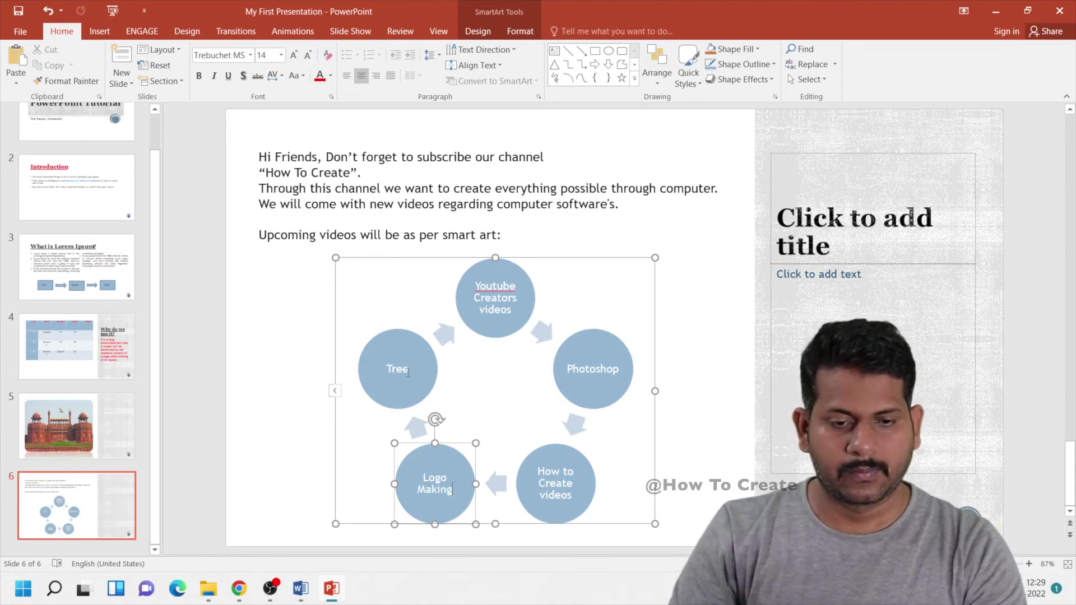
left_click(408, 372)
type("Design Sof")
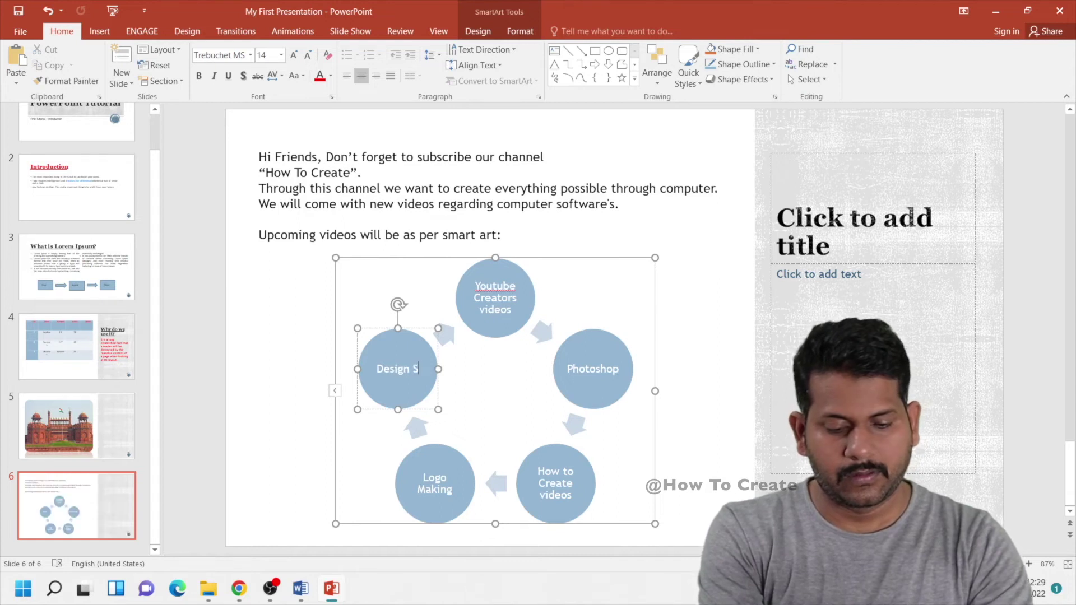
type("twares")
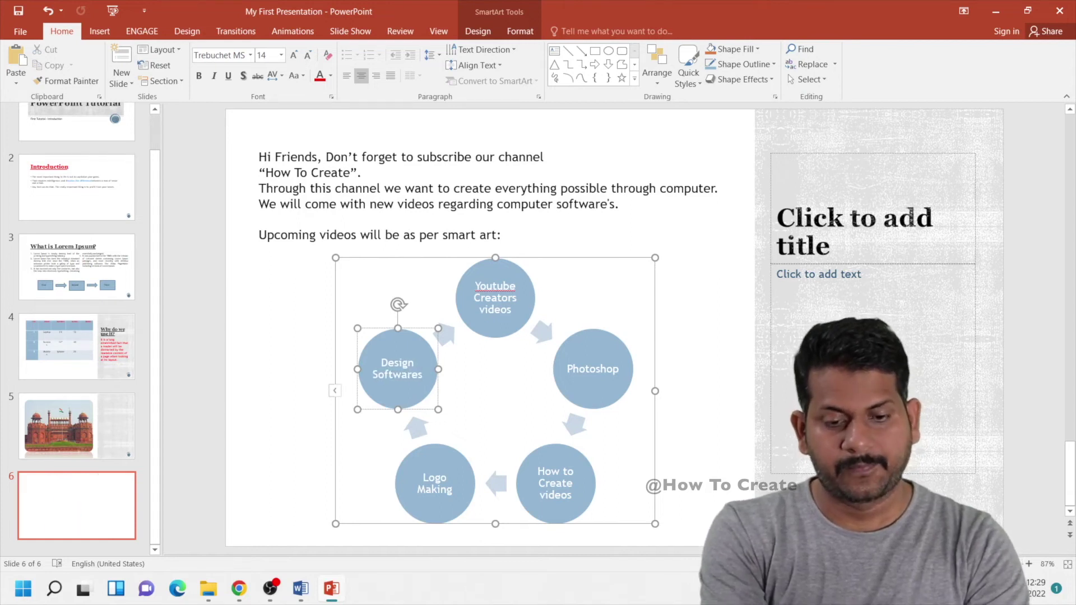
left_click(693, 412)
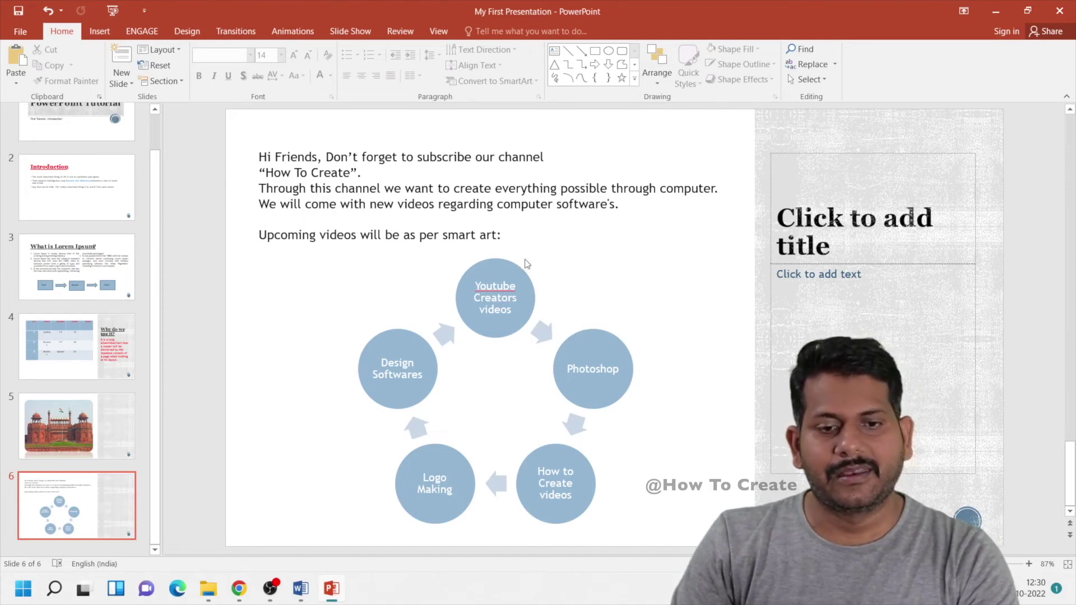
left_click(492, 285)
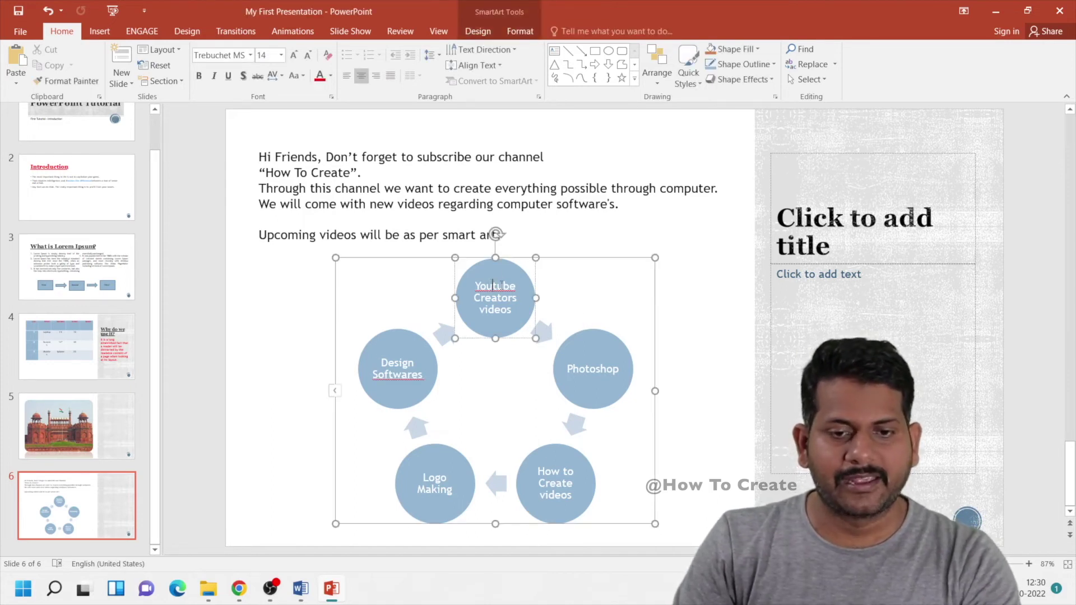
left_click(693, 332)
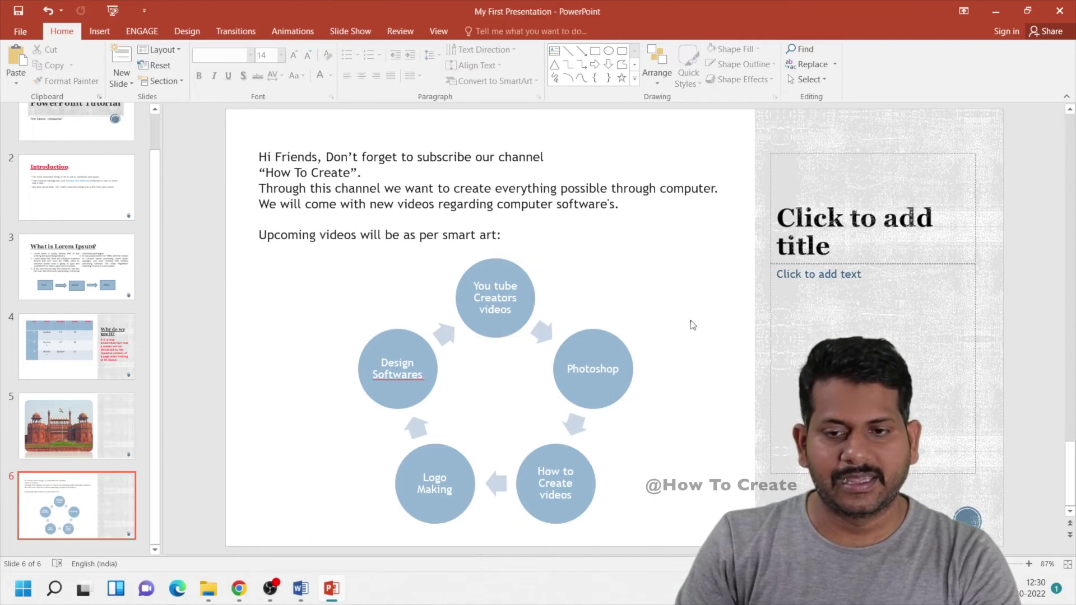
left_click(839, 207)
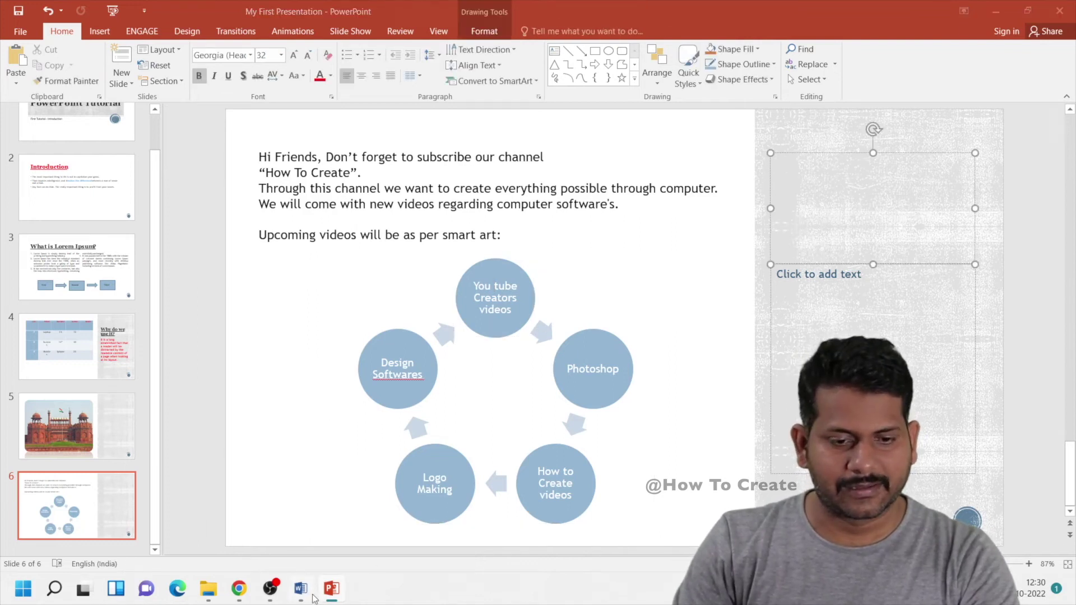
- Paste the Word heading 'Where does it come from?' as the title, with 'Welcome you all' beneath
left_click(301, 589)
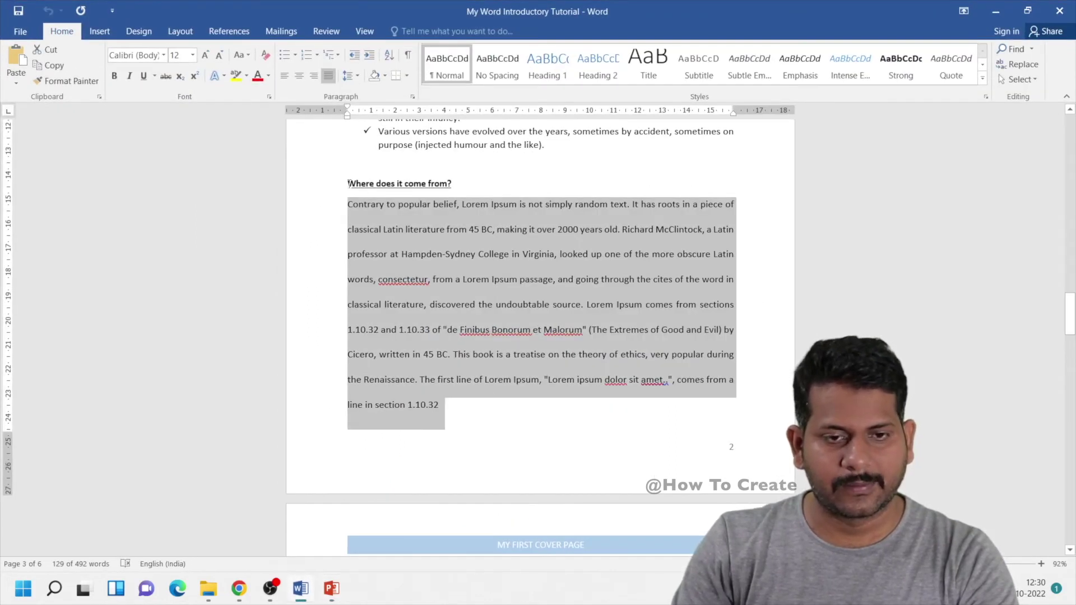
triple_click(349, 183)
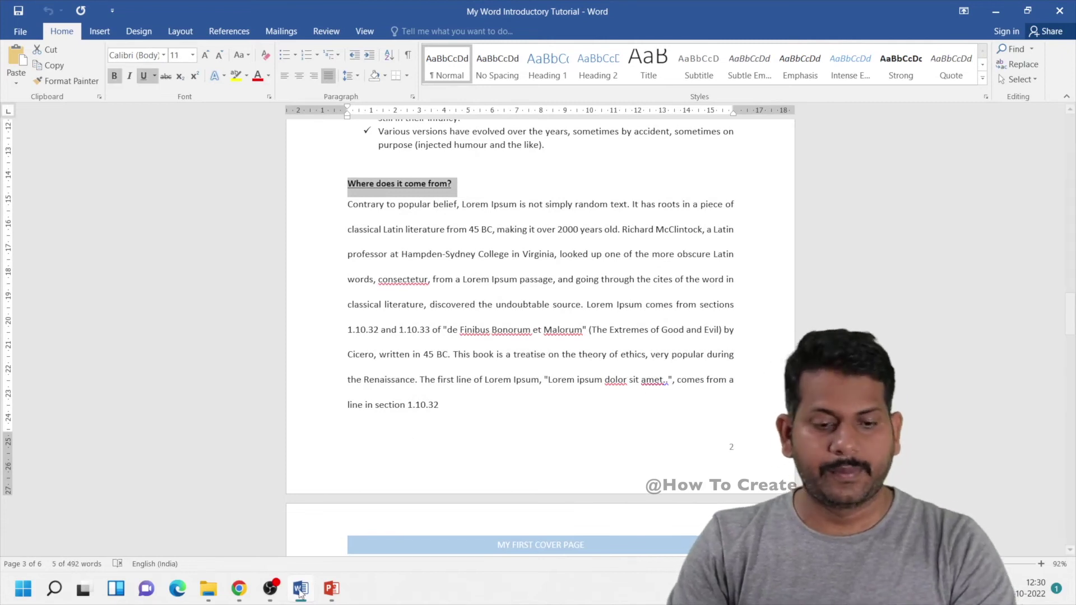
left_click(300, 589)
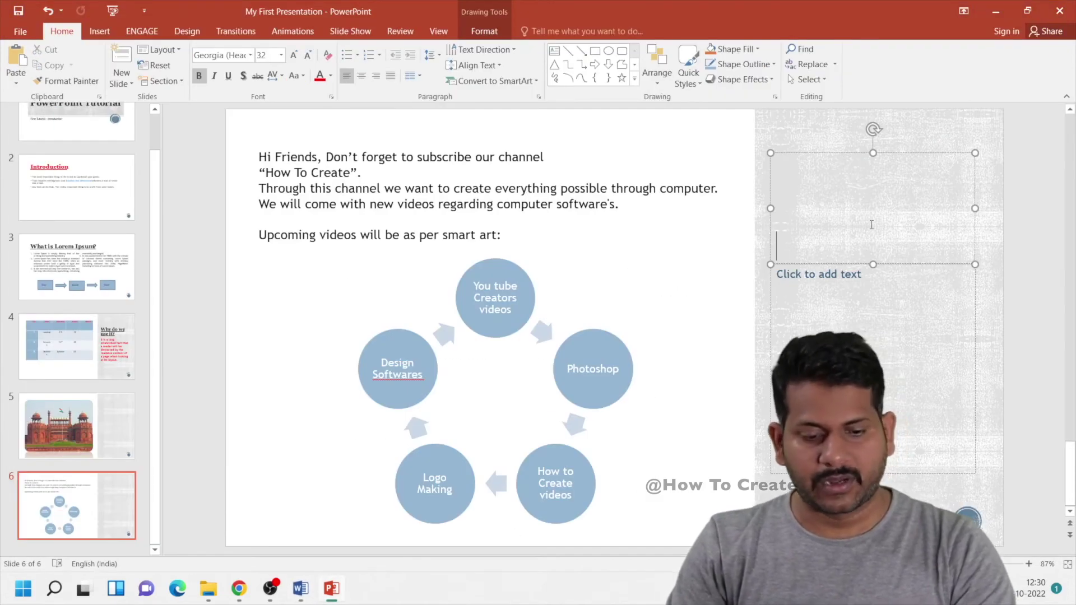
key("ctrl+v")
key("ctrl+Return")
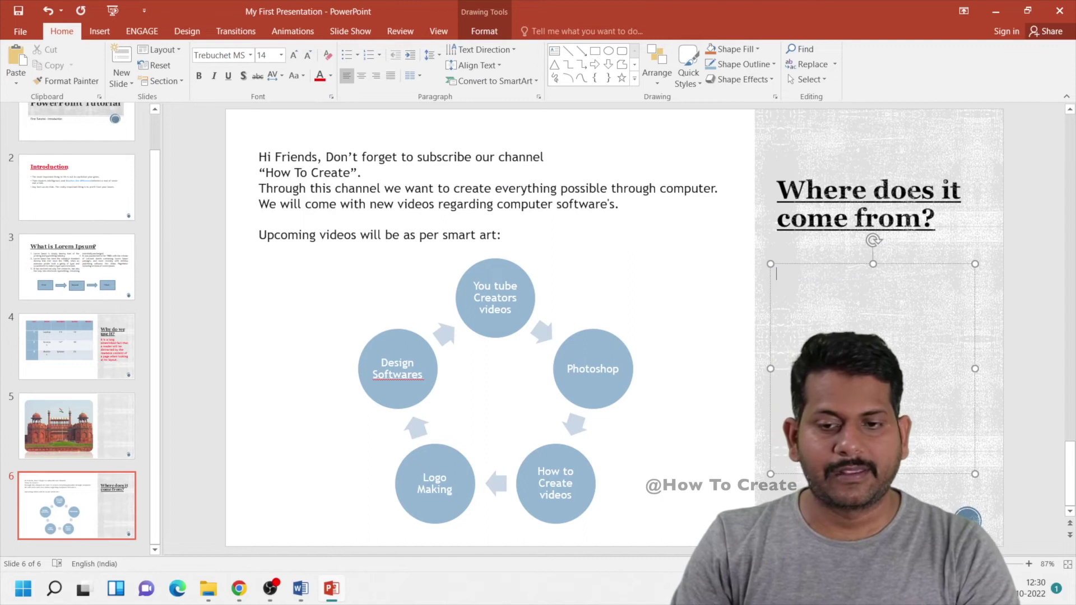
type("Welcome")
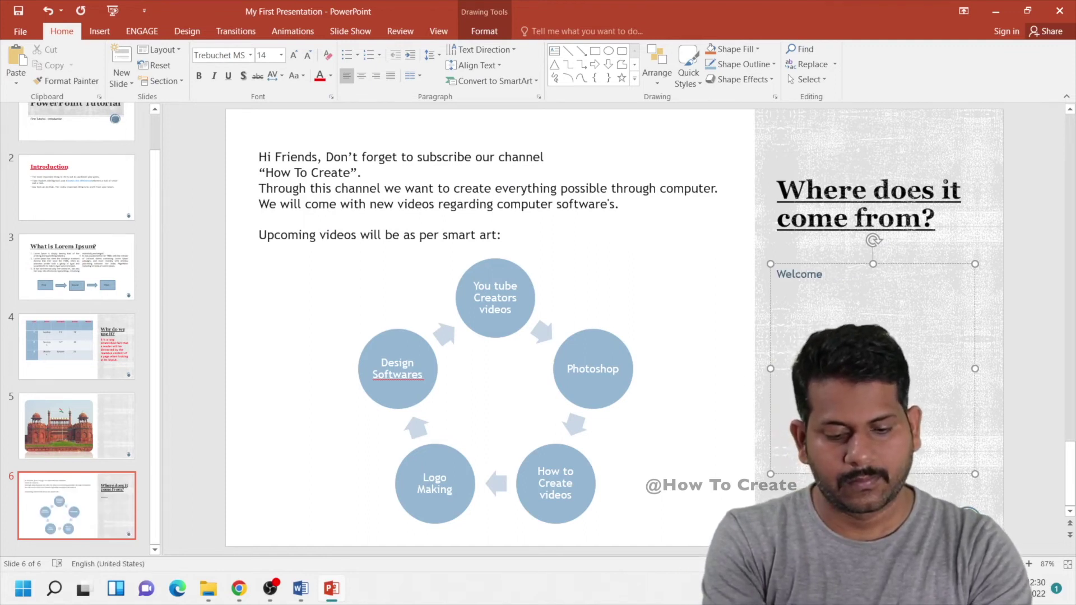
type(" you all")
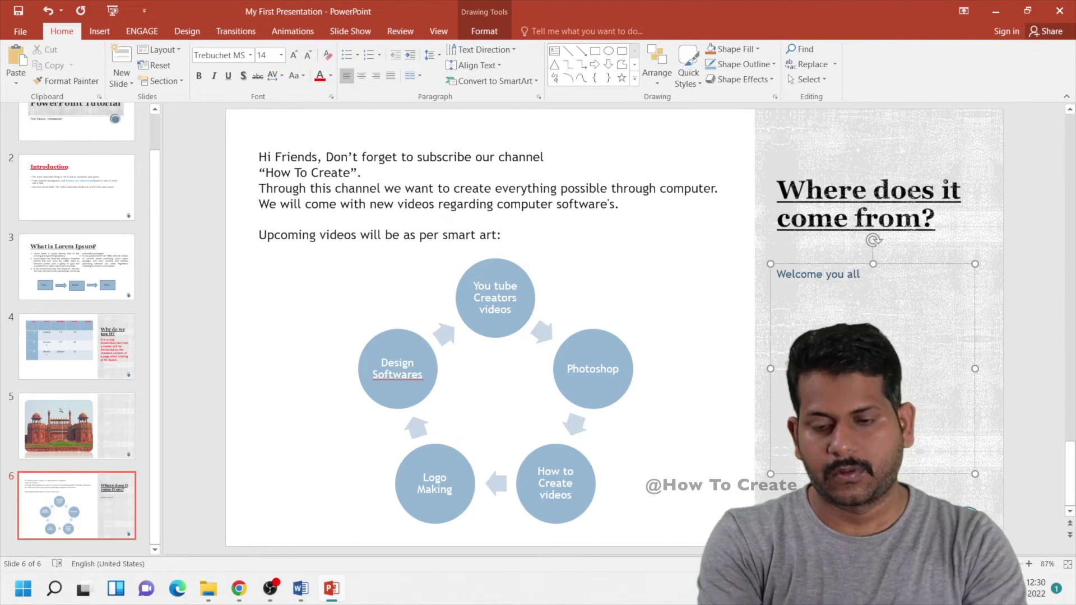
left_click(825, 274)
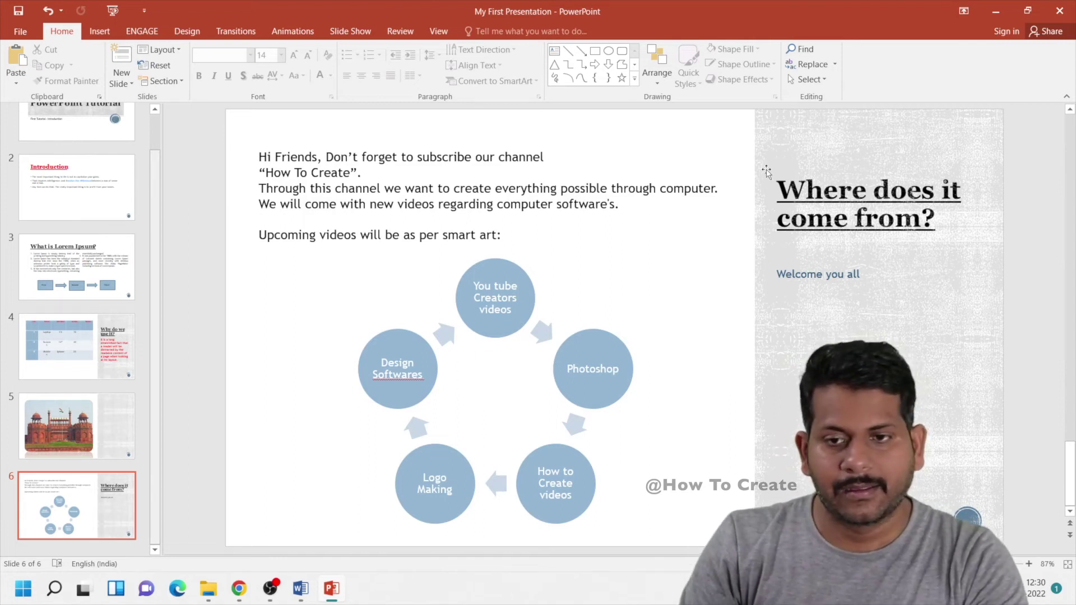
left_click(99, 31)
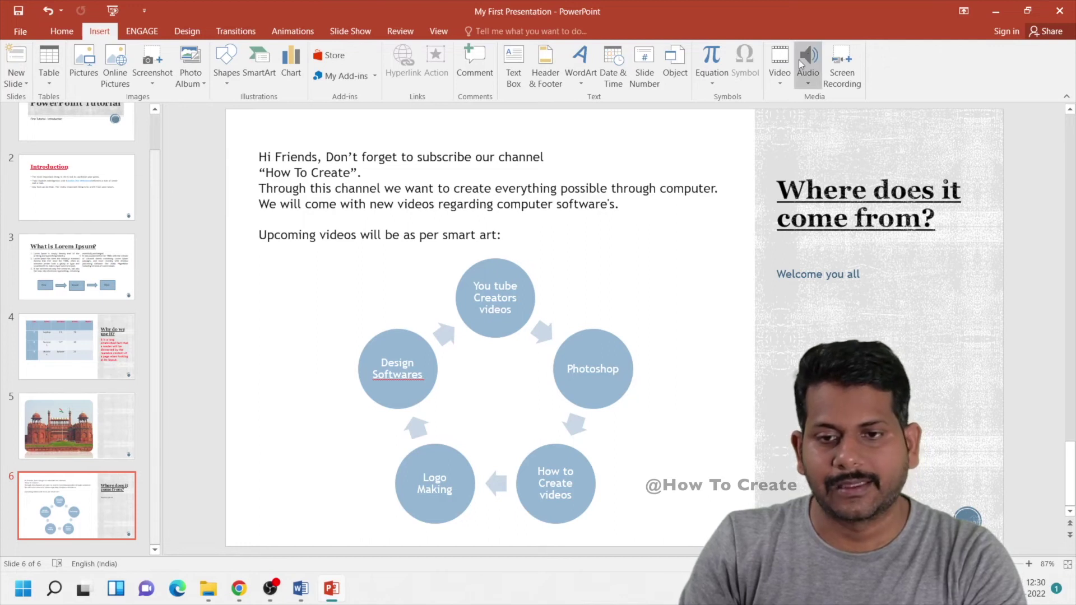
left_click(782, 83)
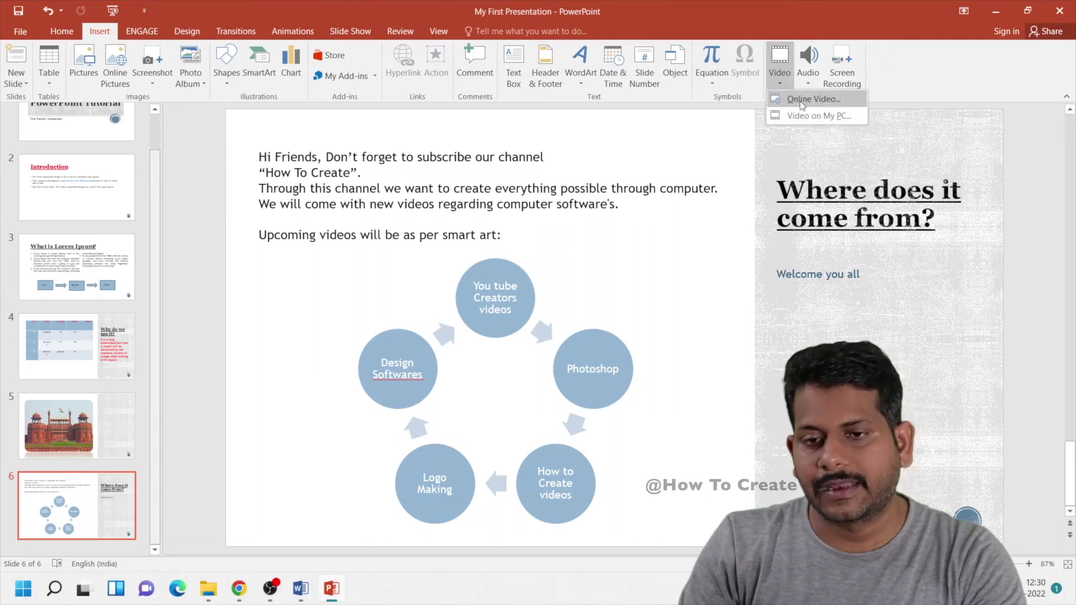
left_click(801, 101)
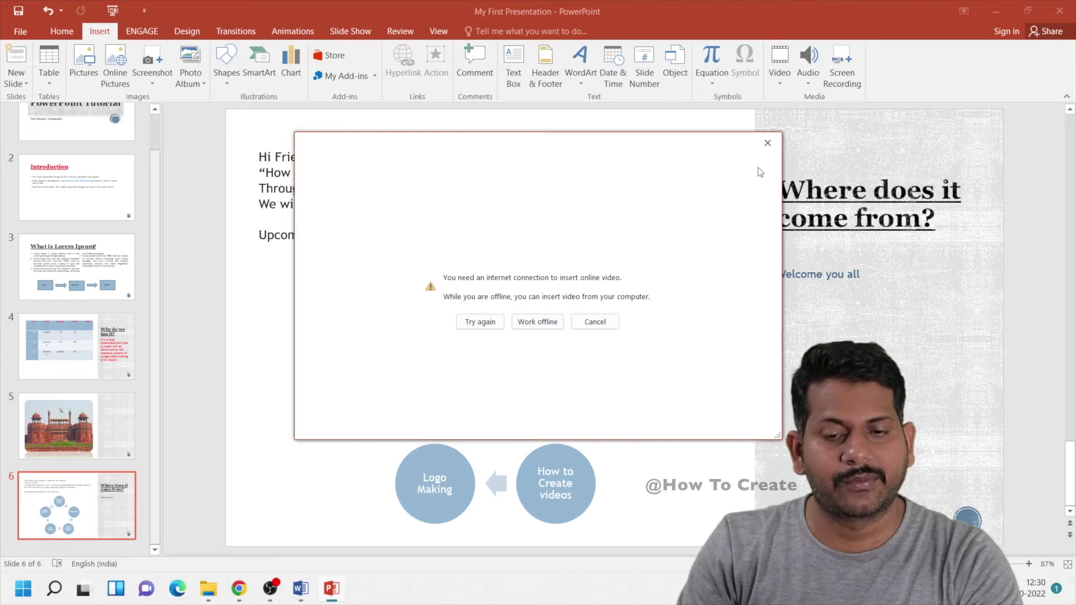
left_click(768, 143)
left_click(781, 76)
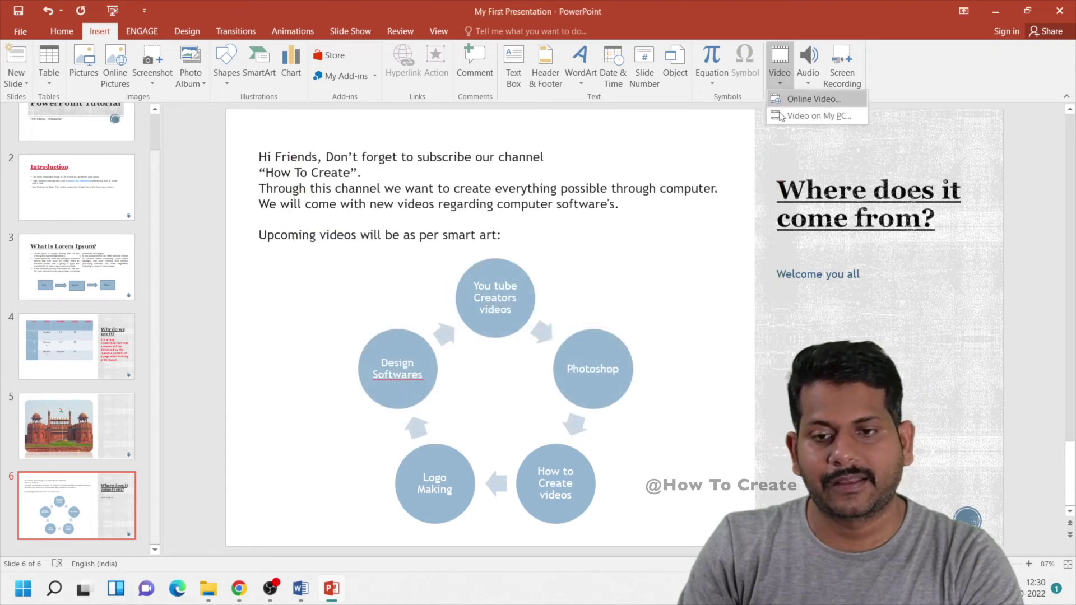
left_click(811, 119)
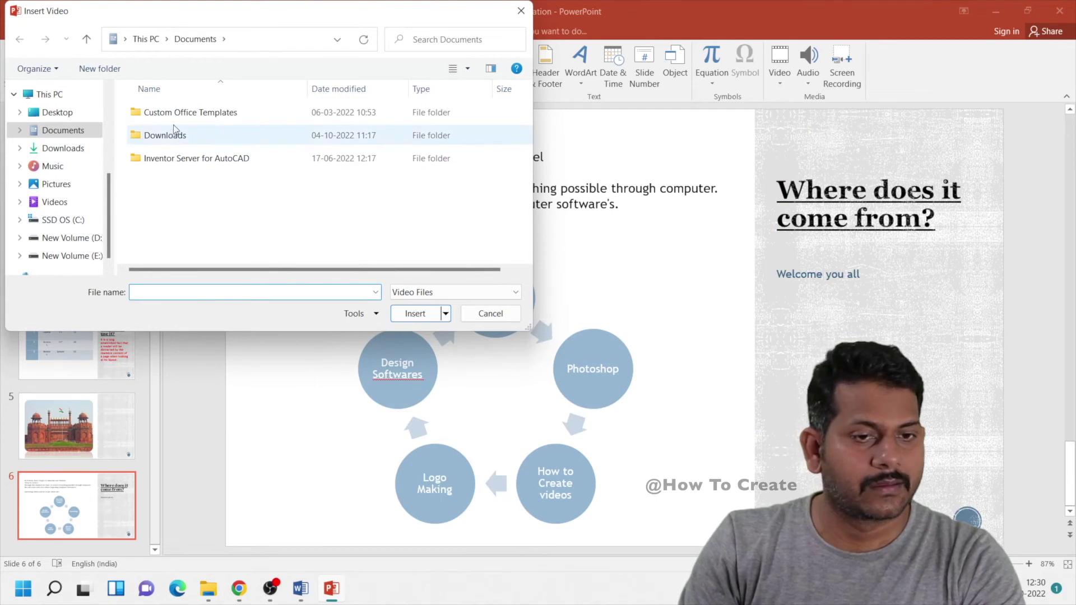
left_click(71, 242)
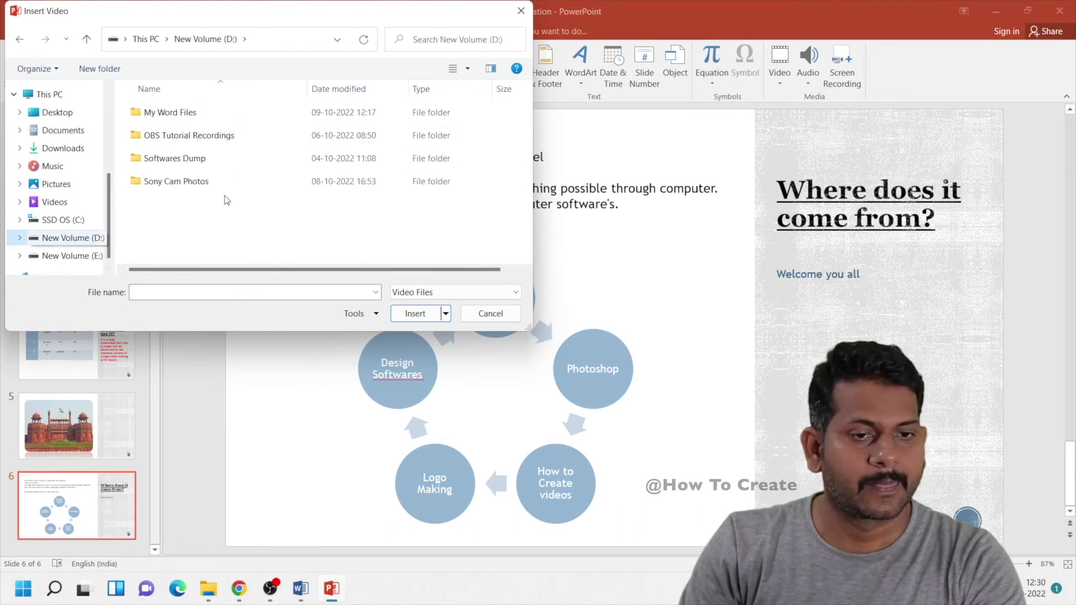
double_click(180, 136)
left_click(185, 161)
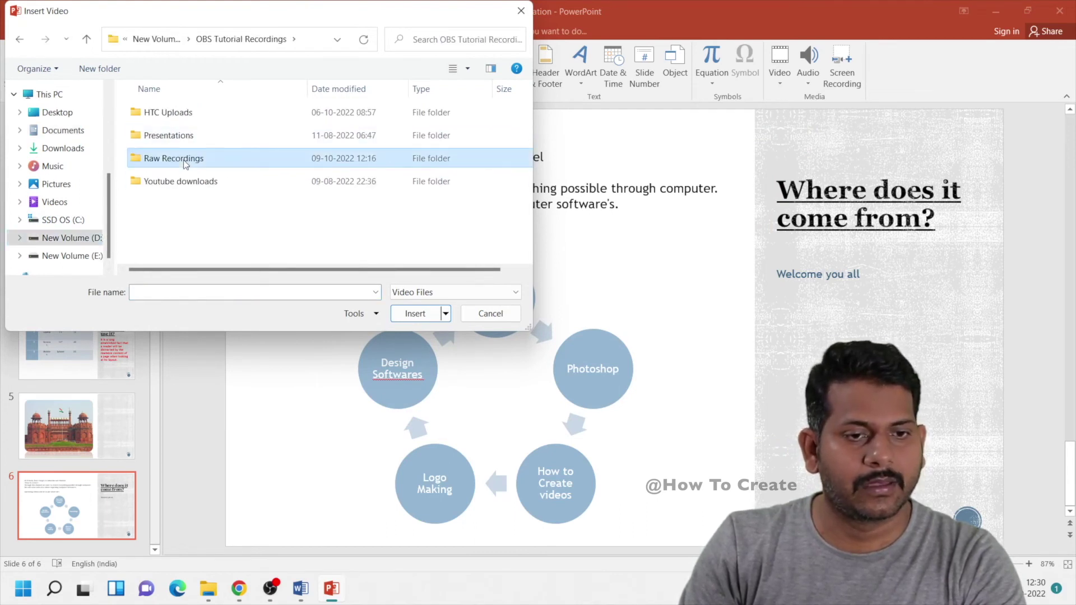
double_click(185, 159)
scroll(314, 236, "down", 2)
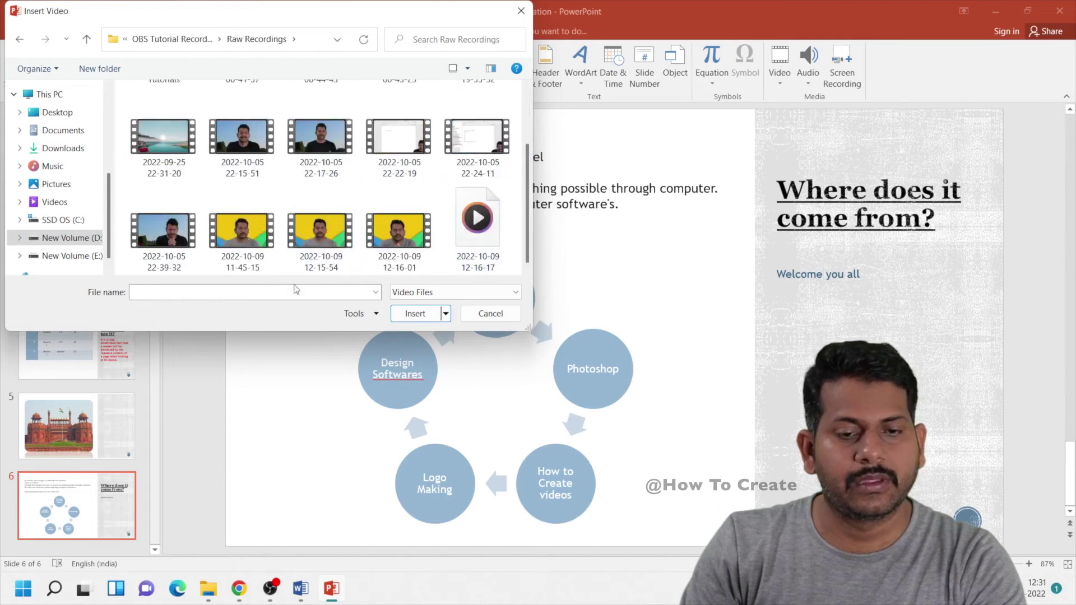
mouse_move(399, 232)
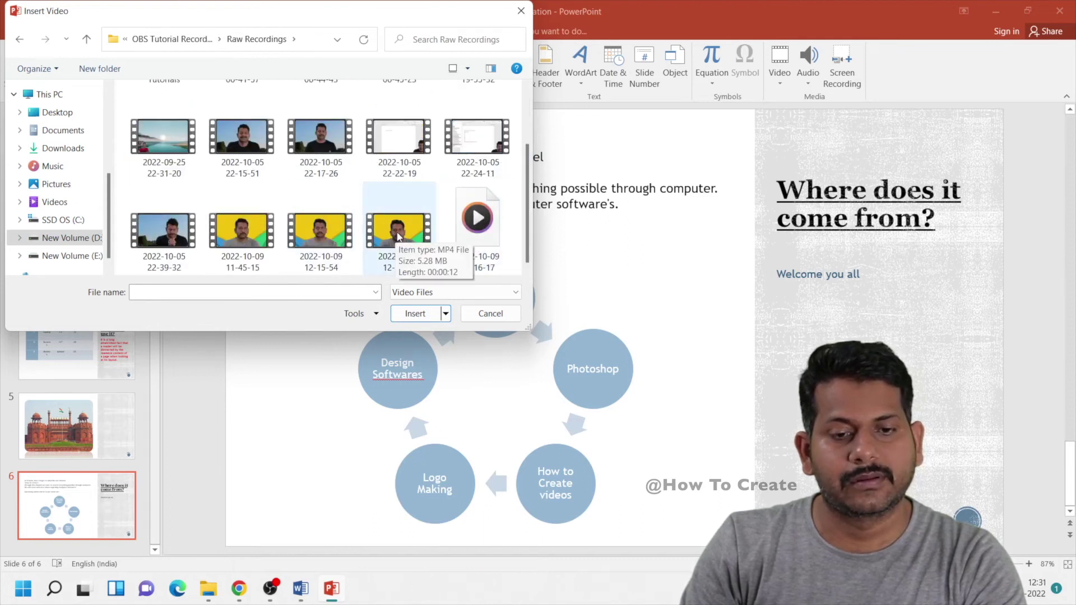
left_click(398, 237)
left_click(416, 314)
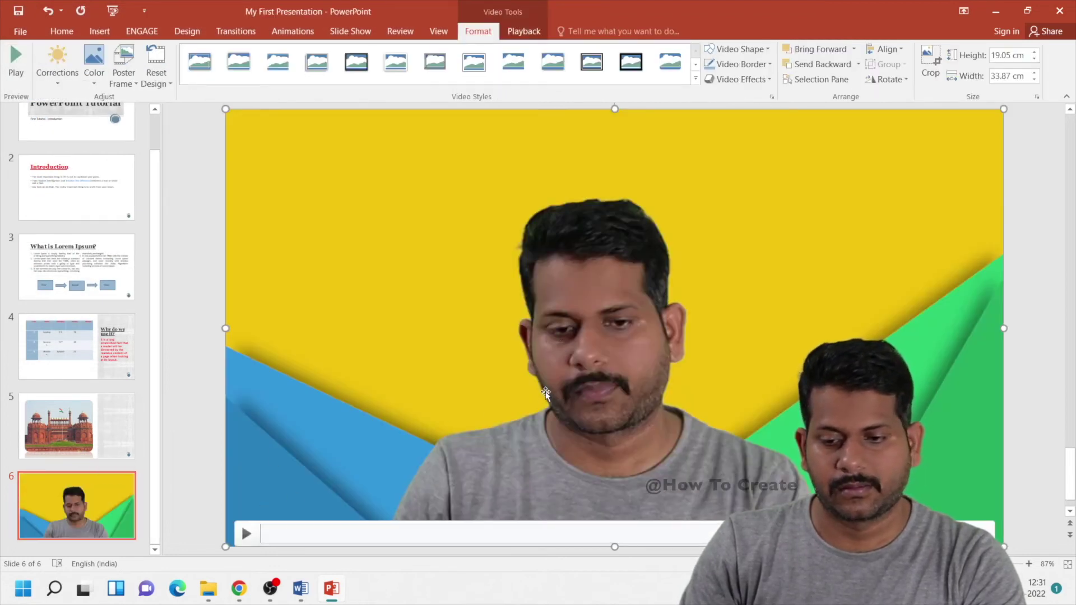
key("ctrl+z")
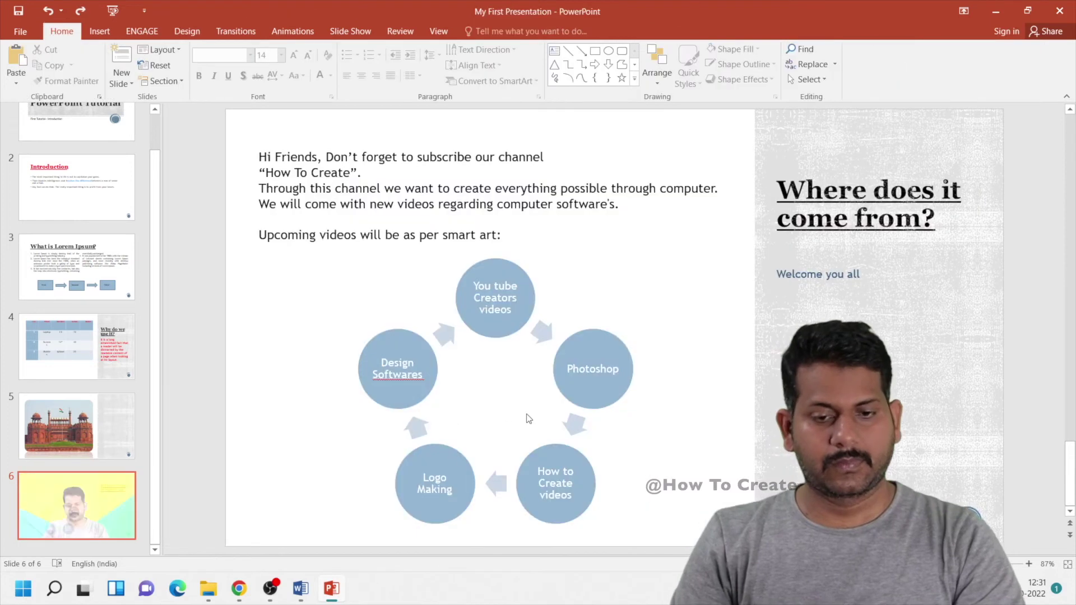
left_click(111, 72)
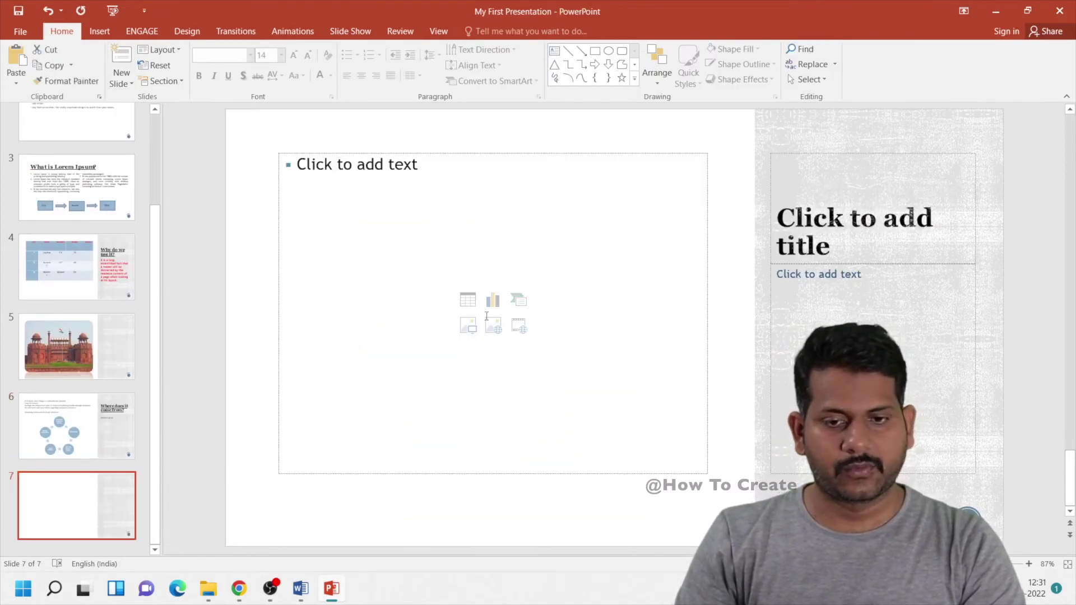
left_click(517, 335)
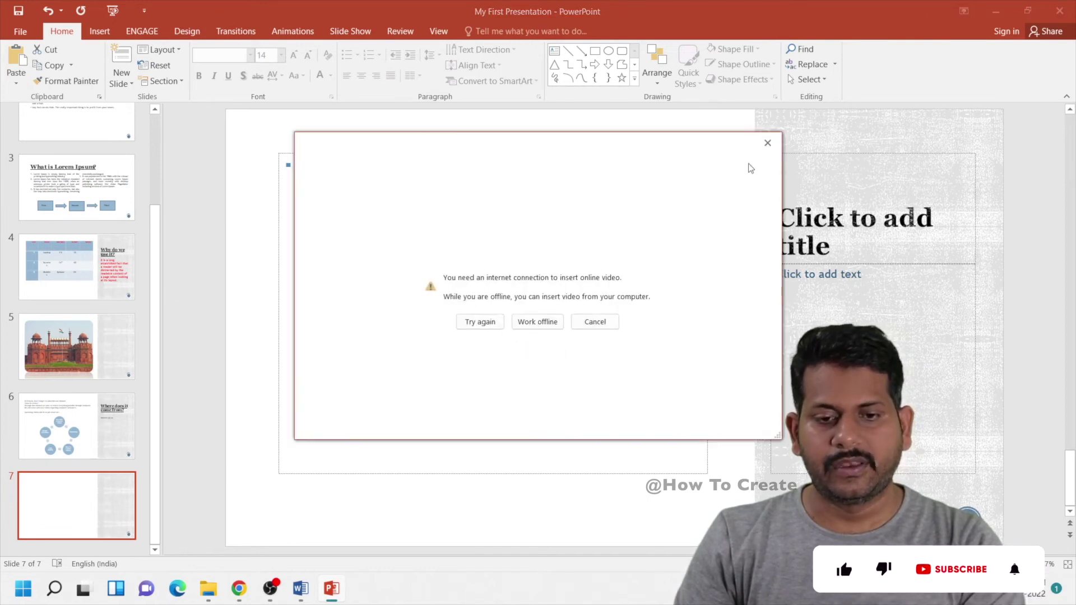
left_click(770, 147)
left_click(714, 208)
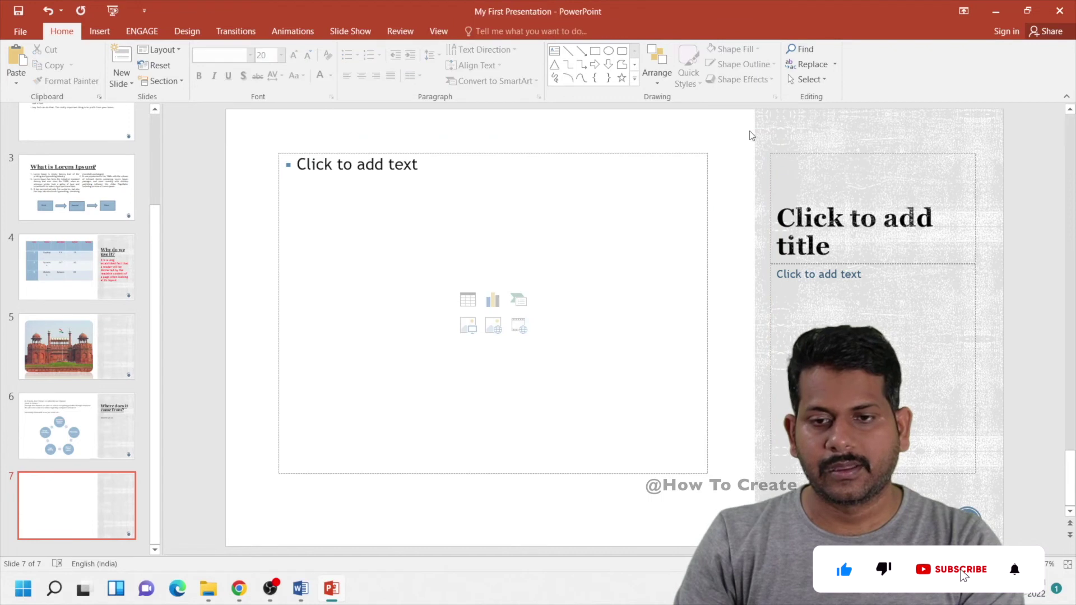
left_click(100, 31)
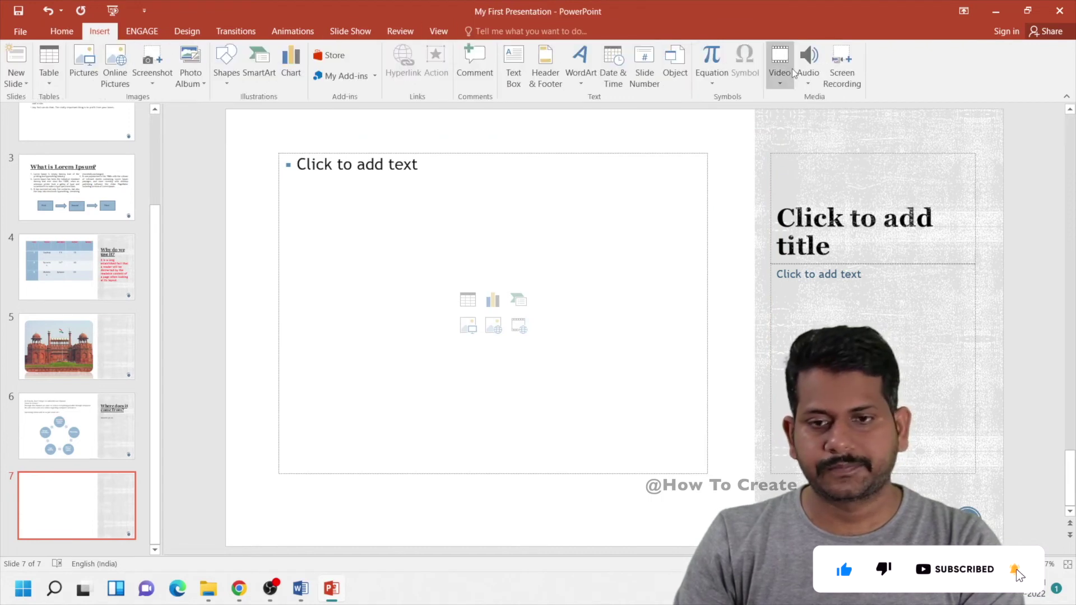
left_click(780, 62)
left_click(802, 119)
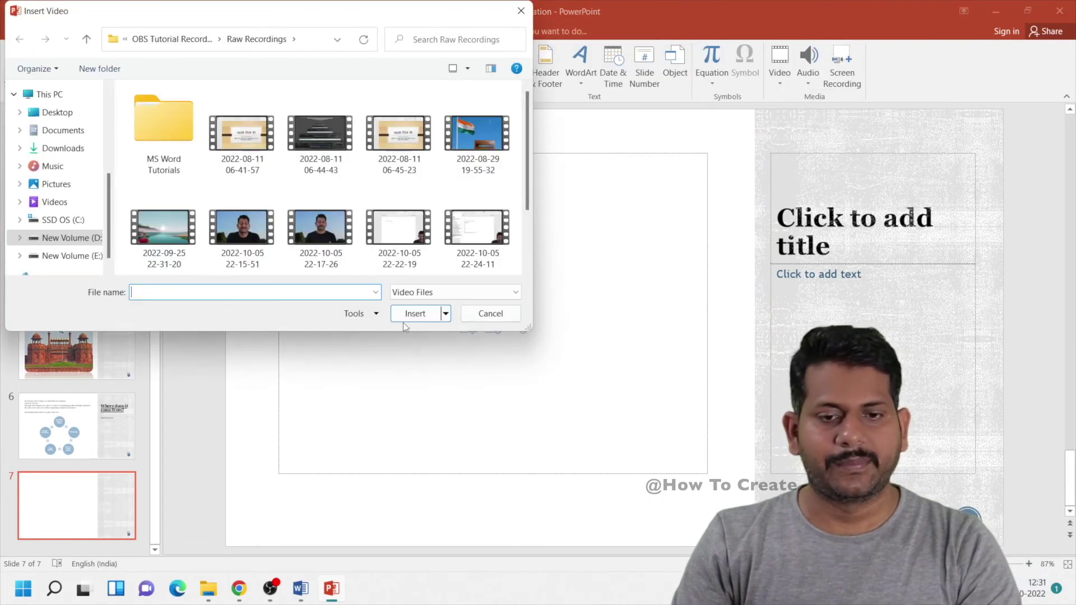
scroll(404, 224, "down", 2)
left_click(405, 245)
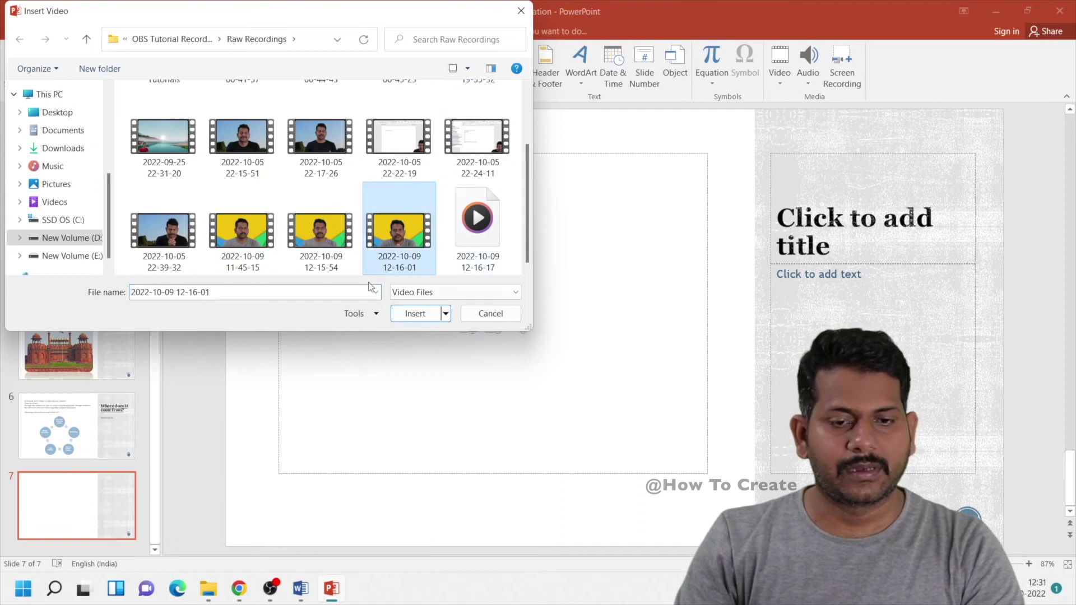
left_click(317, 250)
left_click(387, 241)
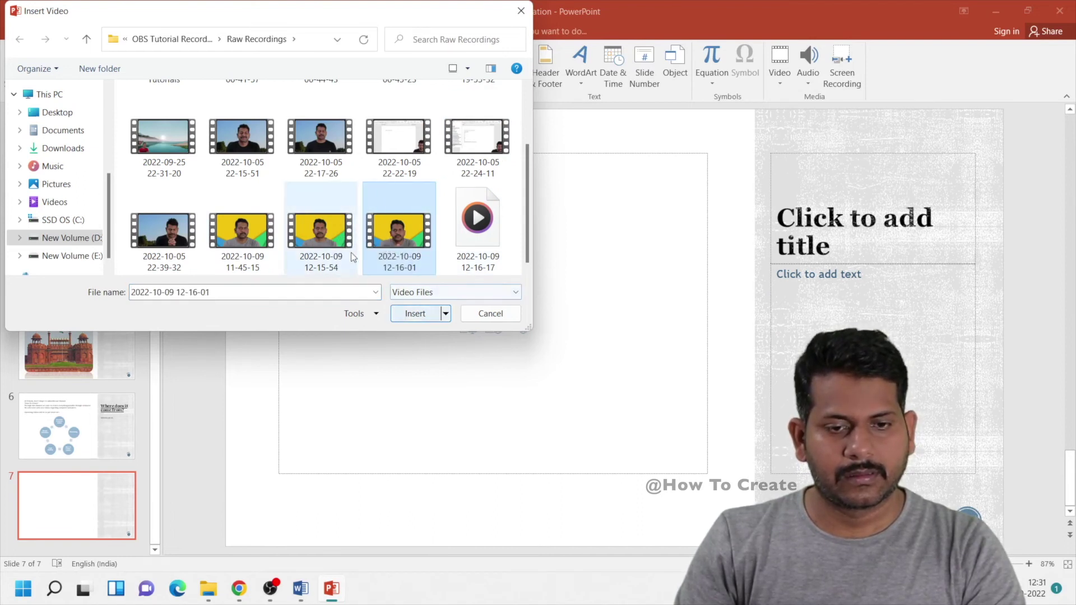
left_click(259, 245)
left_click(408, 313)
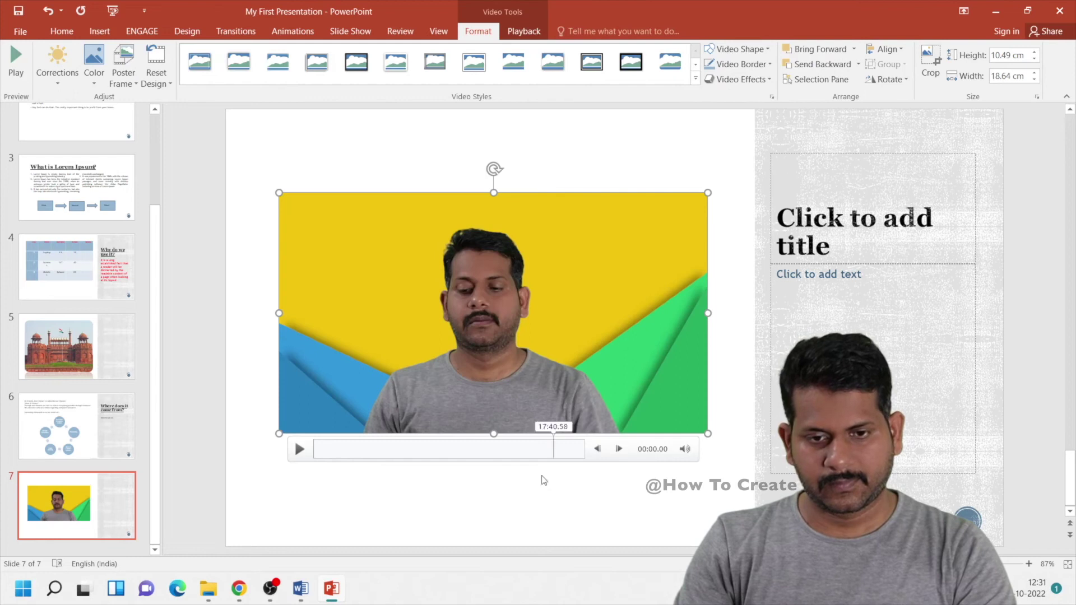
- Place the video at the top-left and resize it to 22.03 × 12.39 cm
left_click_drag(529, 198, 491, 128)
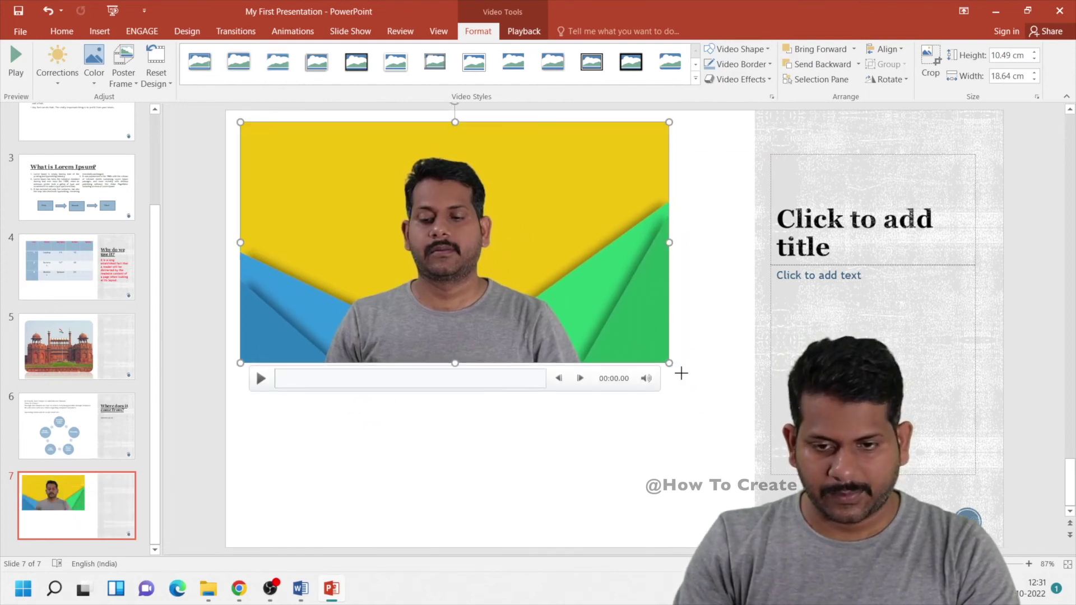
left_click_drag(669, 363, 721, 409)
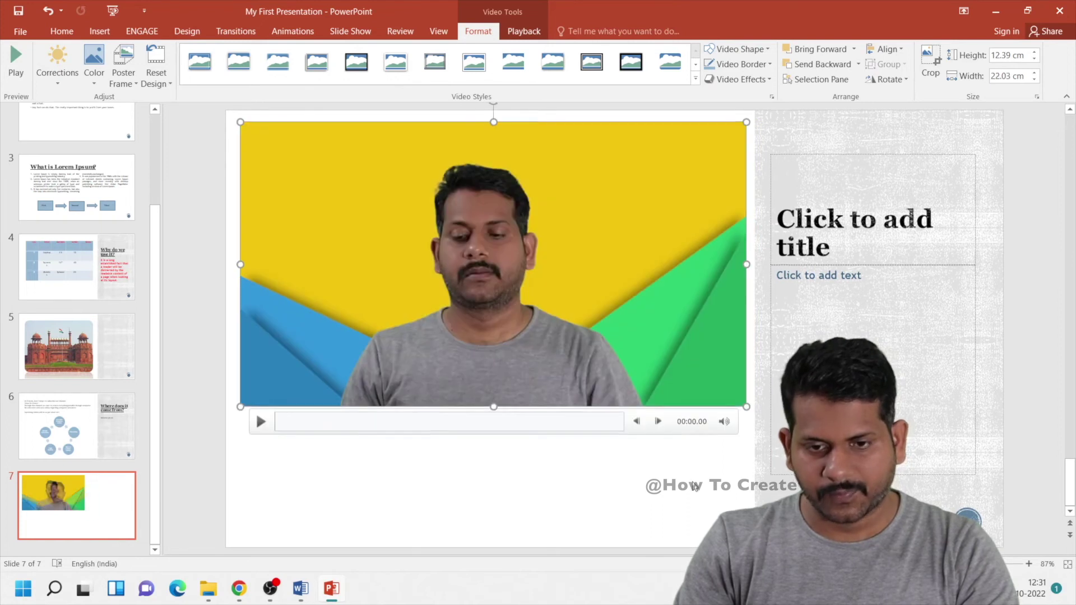
left_click(695, 487)
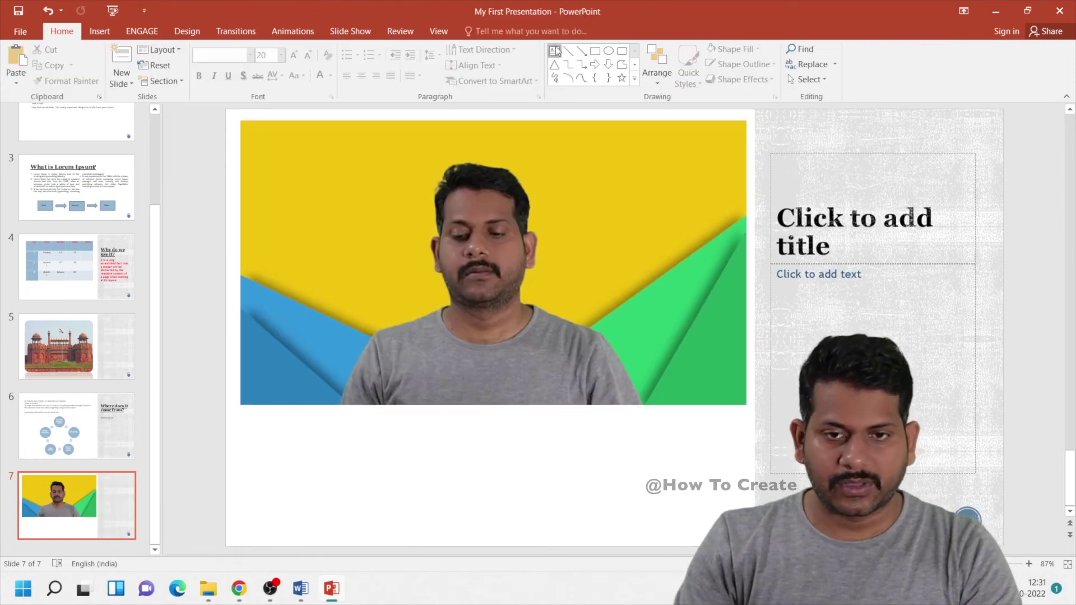
- Add a text box under the video with the caption about the first PowerPoint tutorial video
left_click_drag(251, 445, 736, 517)
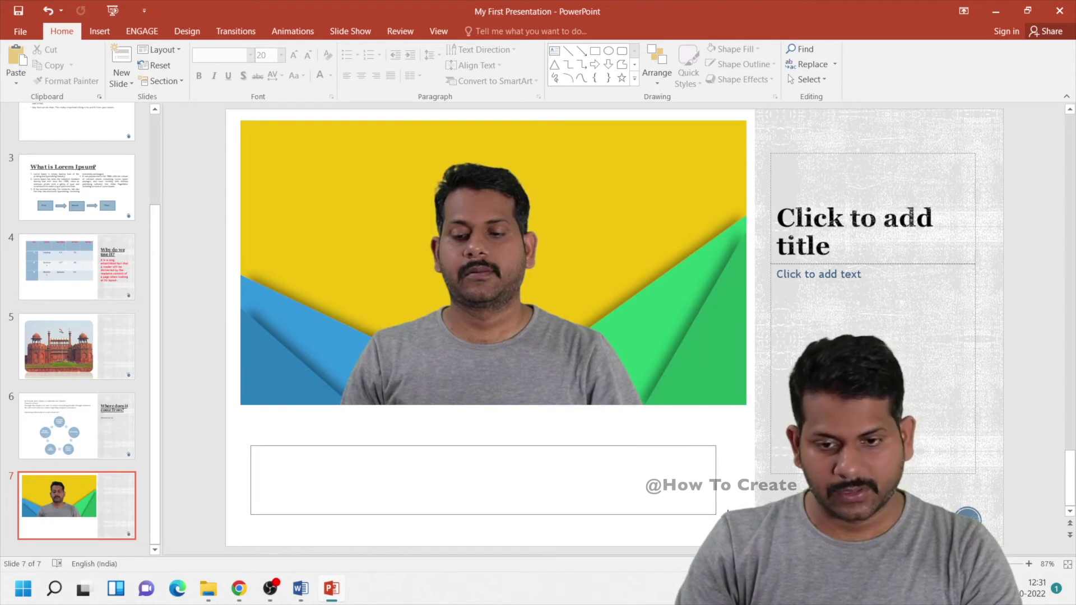
type("This is the fir")
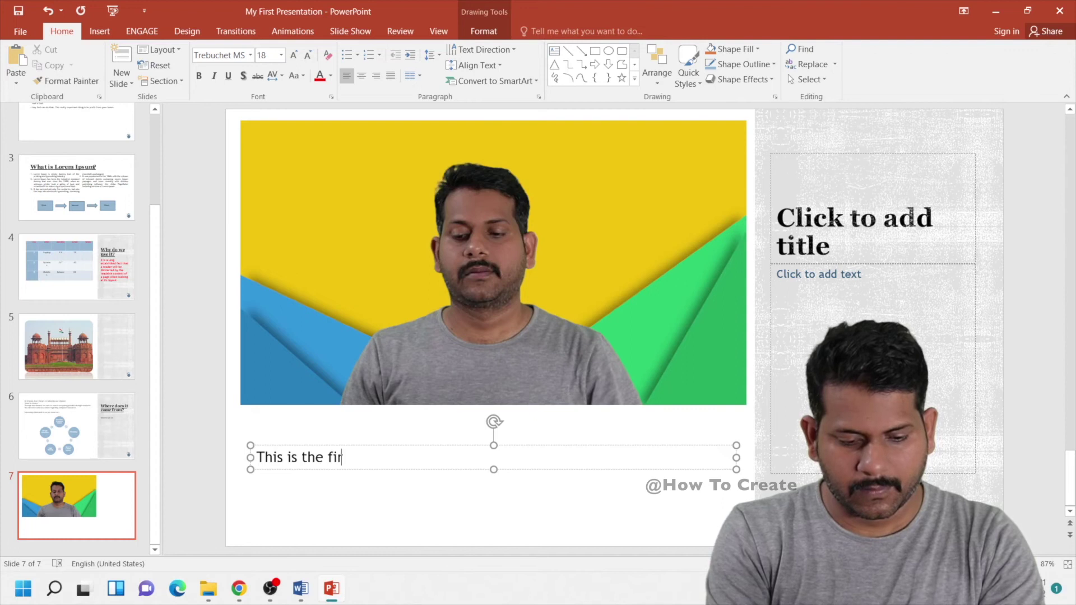
type("st tutorial vide")
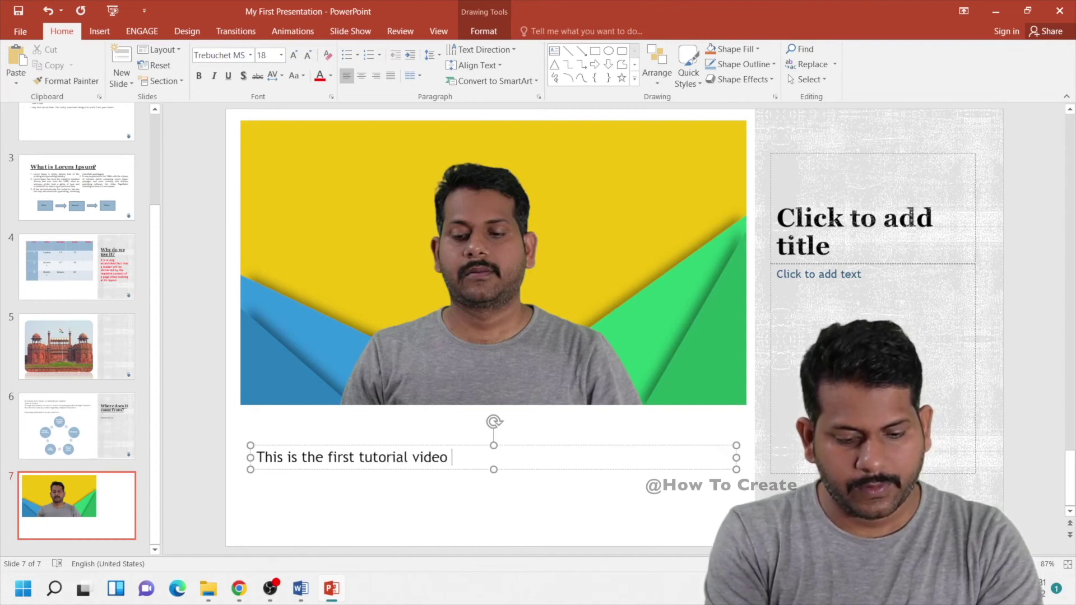
type("of Power")
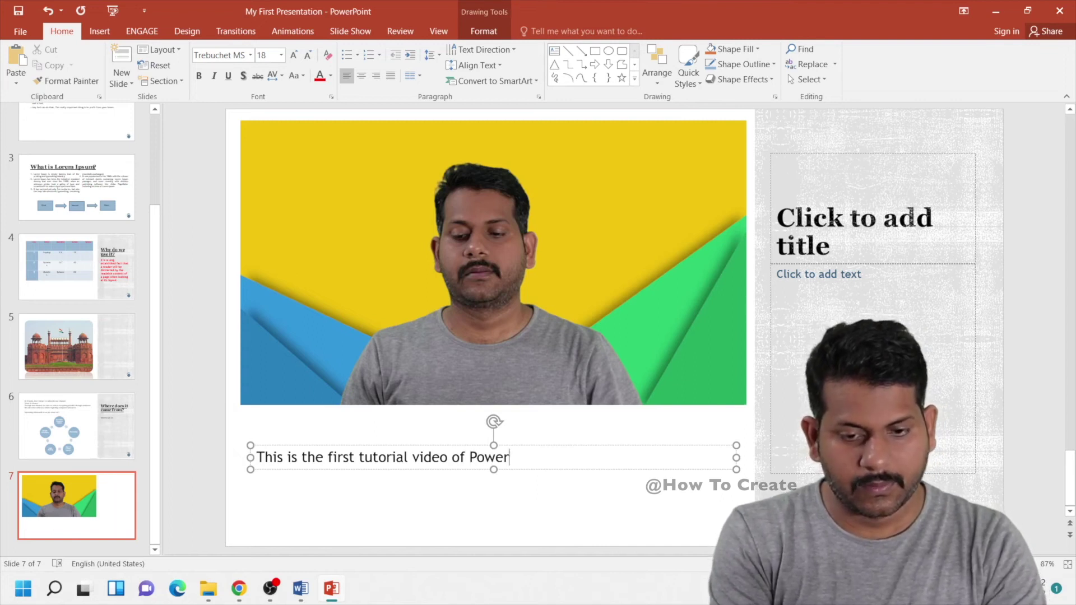
type("Point ")
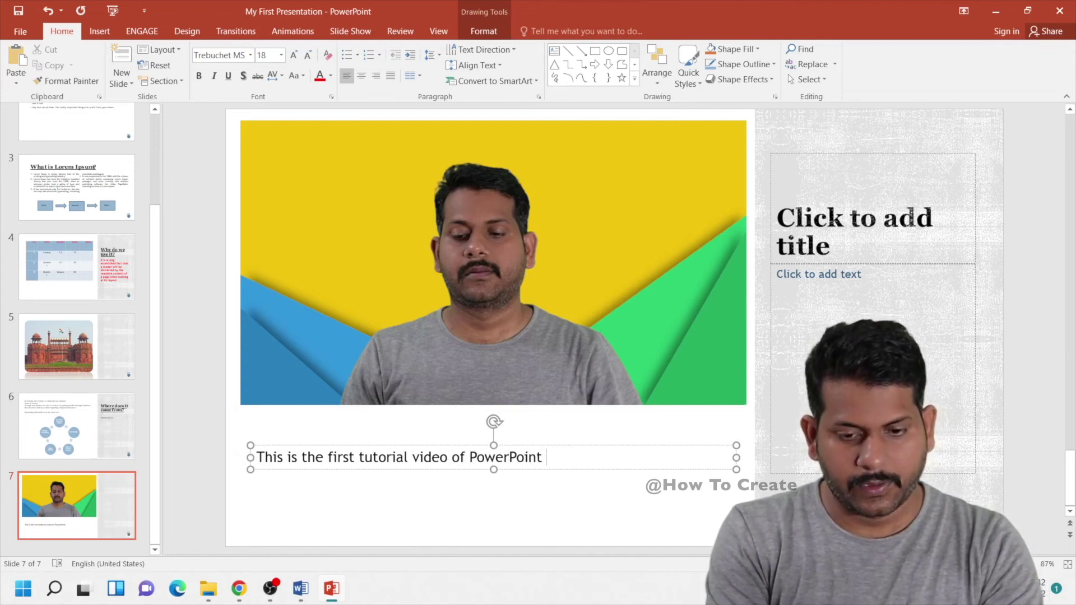
type("Presentatipn")
key("BackSpace")
key("BackSpace")
key("BackSpace")
key("BackSpace")
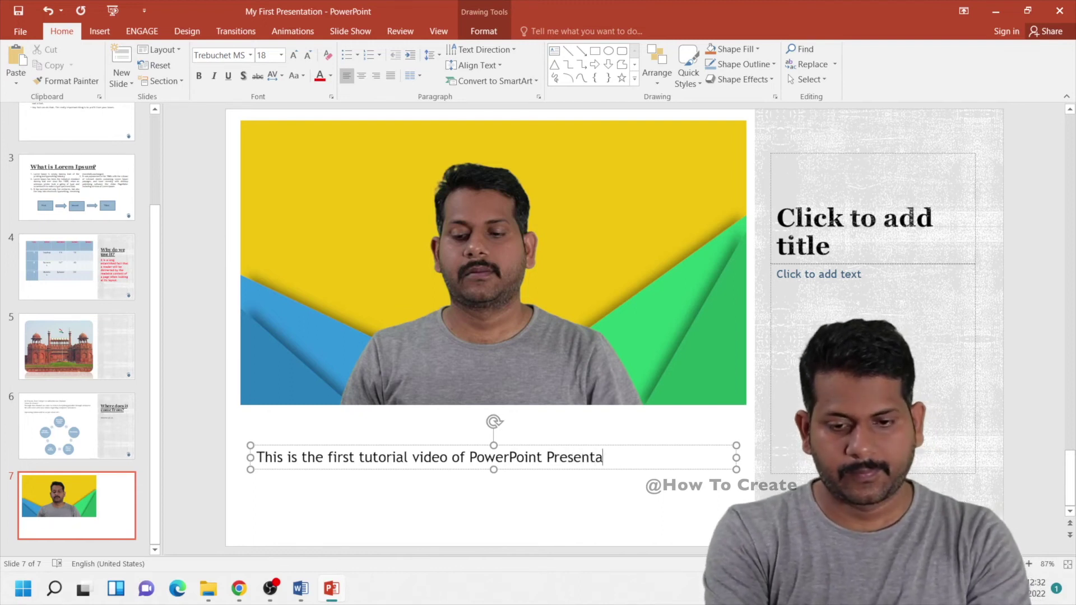
type("tions")
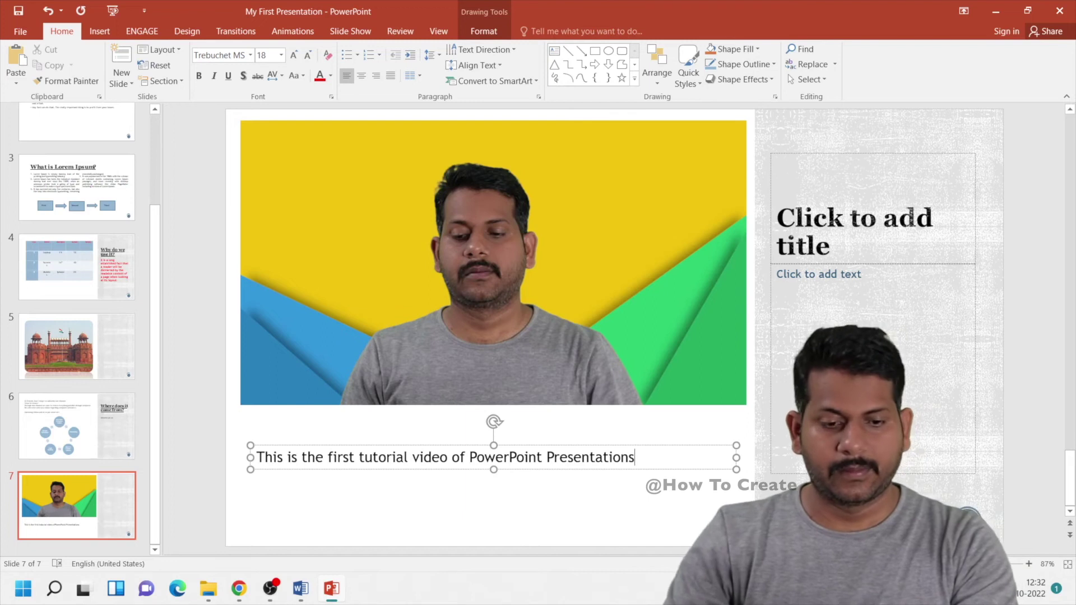
type(".")
left_click(623, 505)
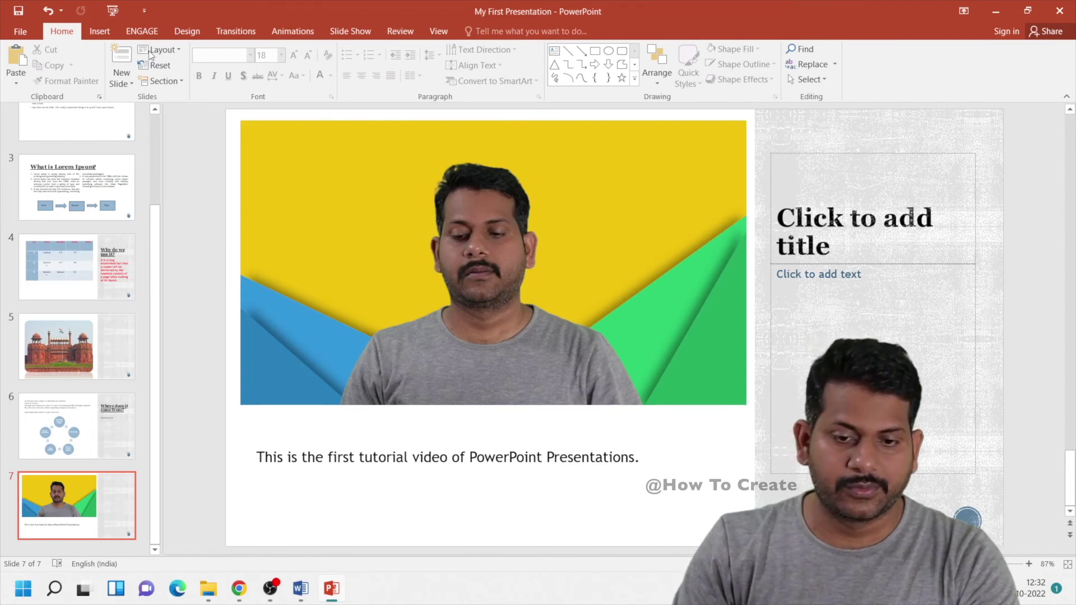
left_click(112, 11)
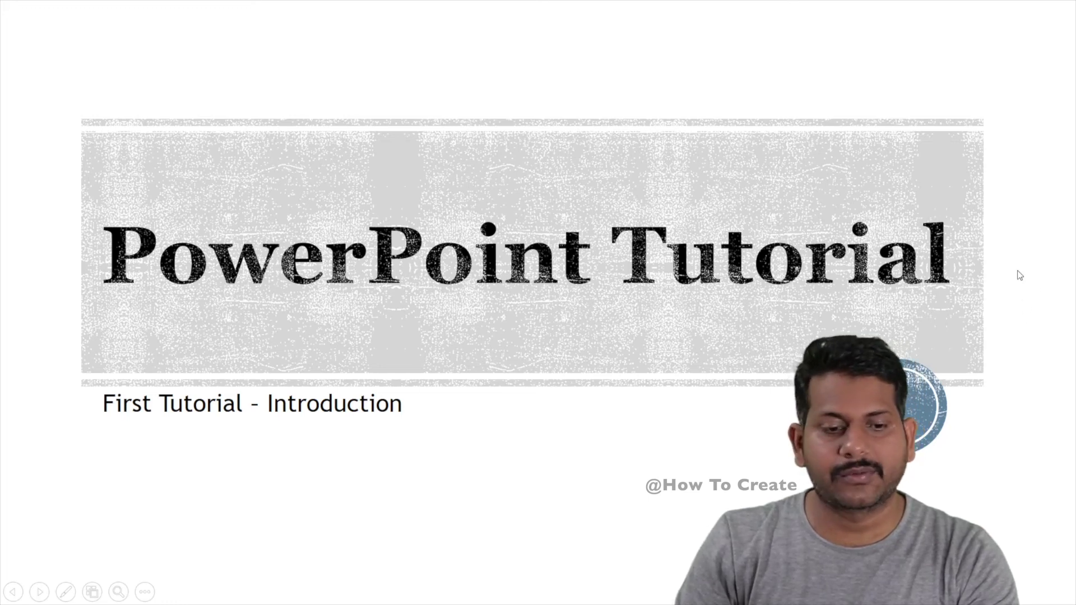
- Advance to the Introduction slide and switch from laser pointer to the pen
left_click(1056, 292)
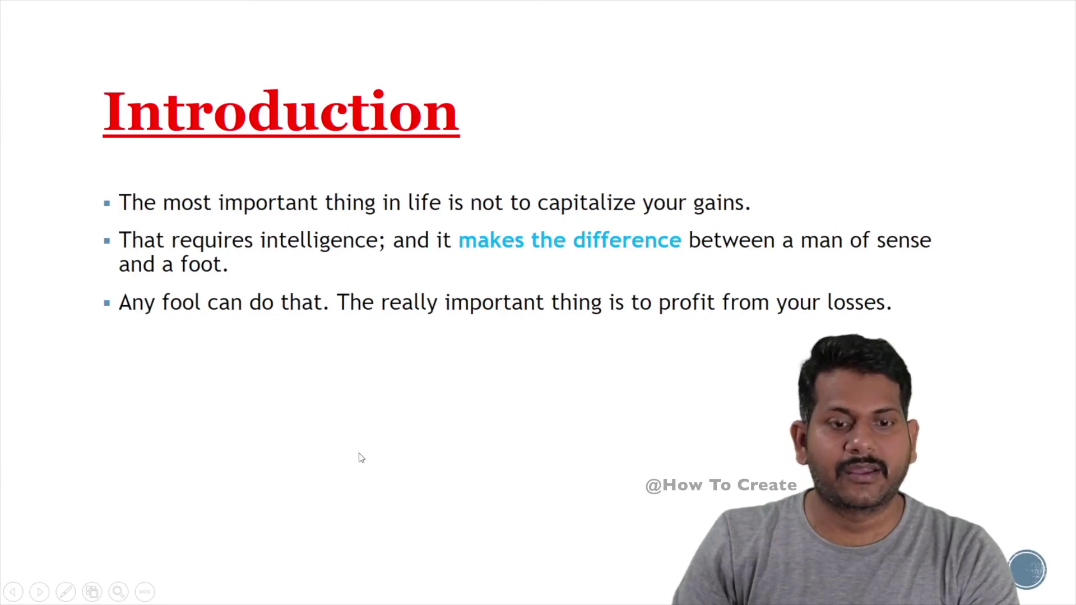
left_click(66, 592)
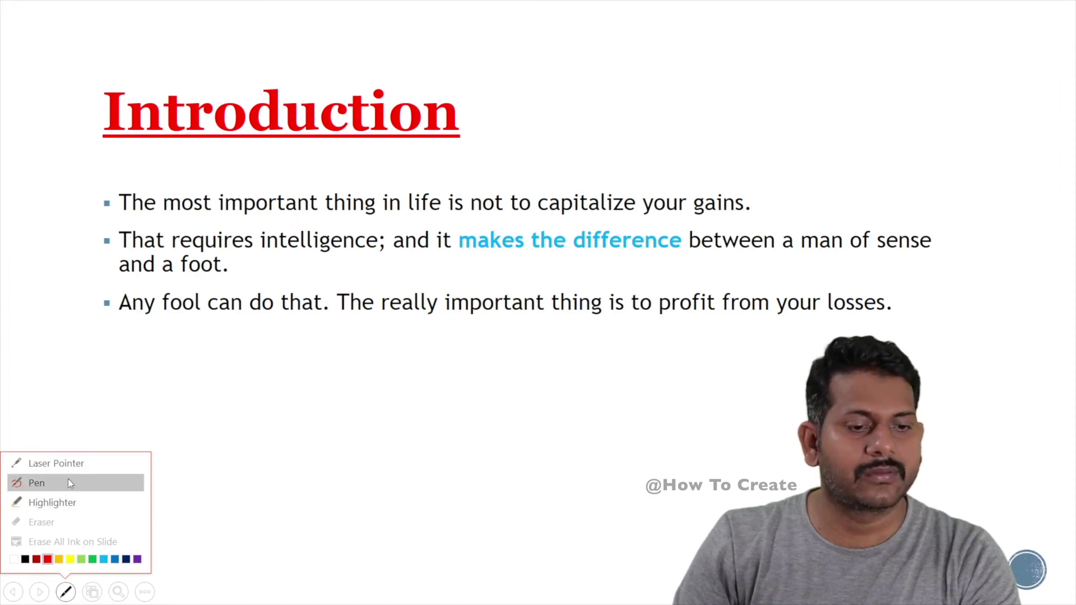
left_click(79, 465)
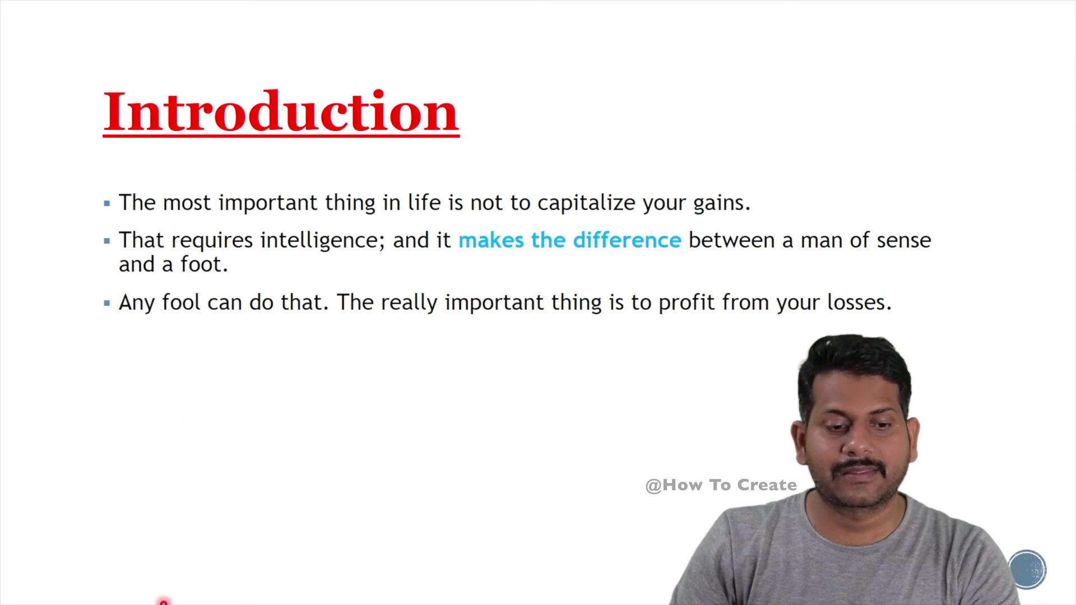
left_click(66, 592)
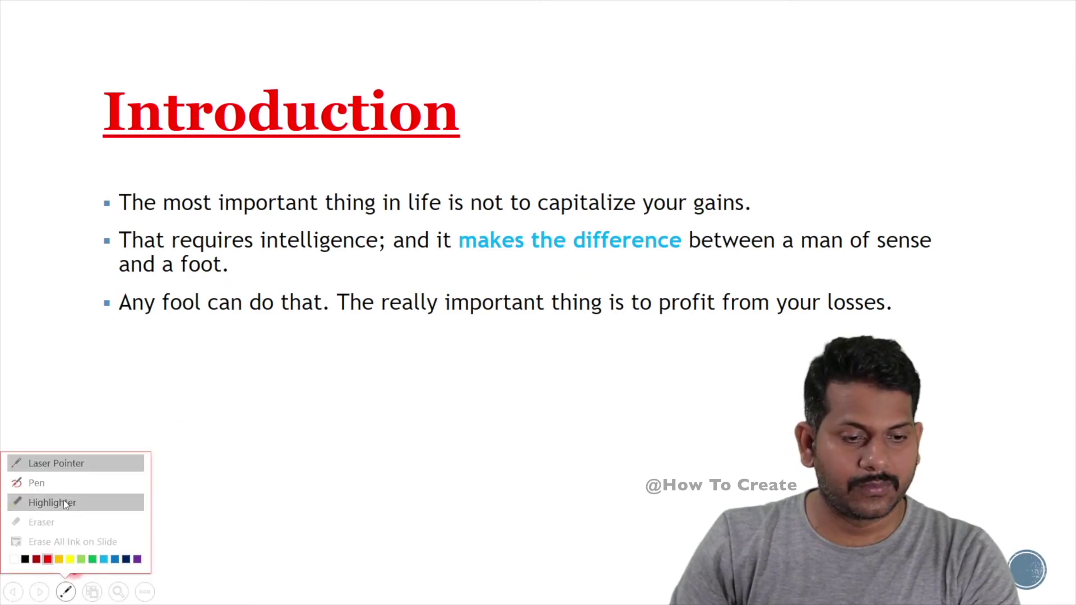
left_click(40, 483)
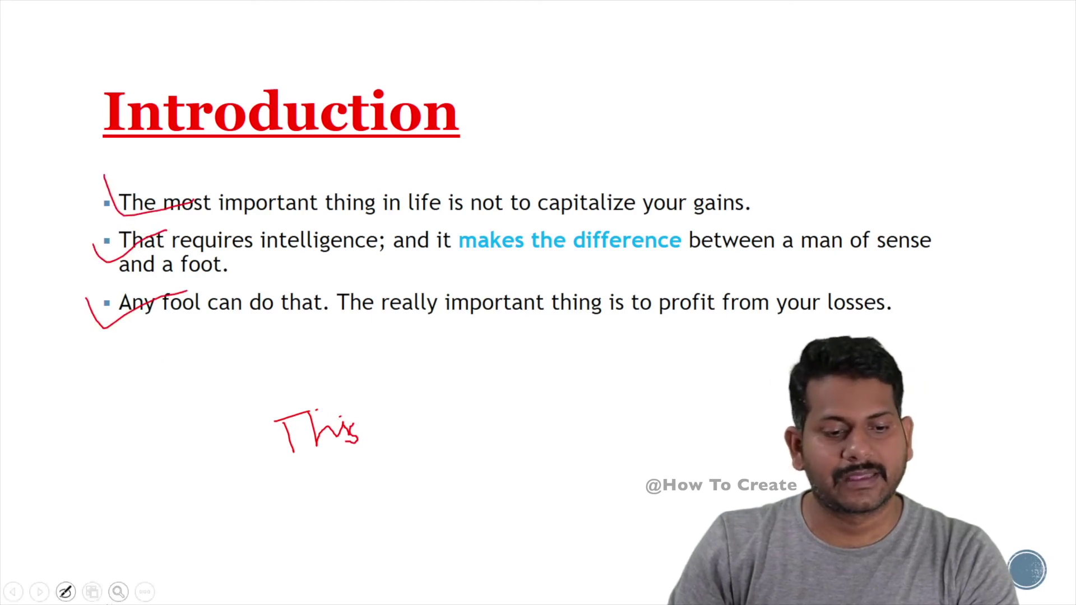
- Finish the red ink ticks and 'This' on Introduction, then go to the Lorem Ipsum slide
left_click(66, 592)
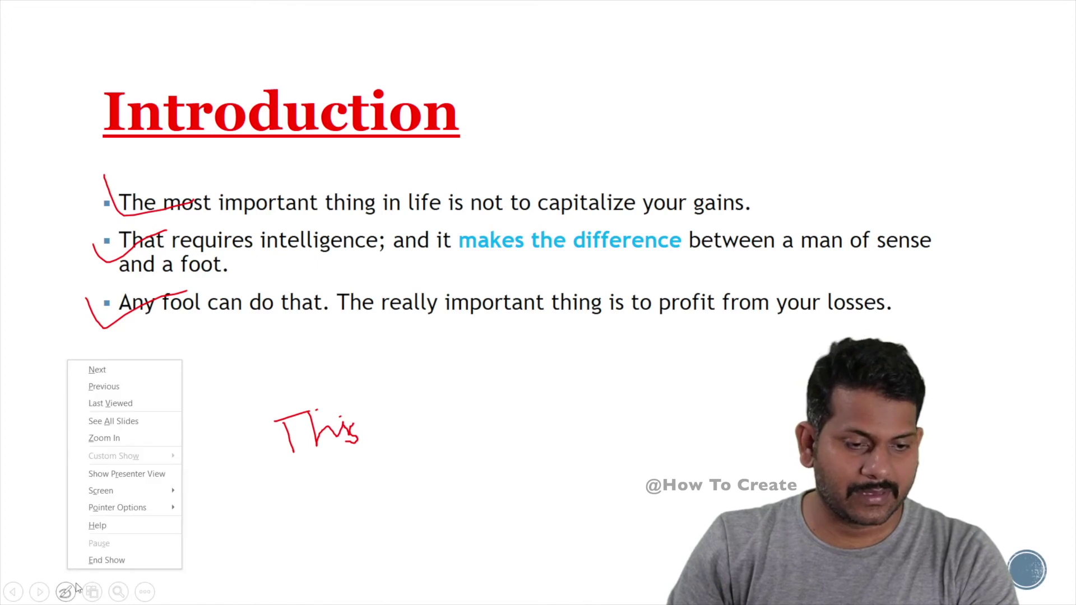
left_click(66, 592)
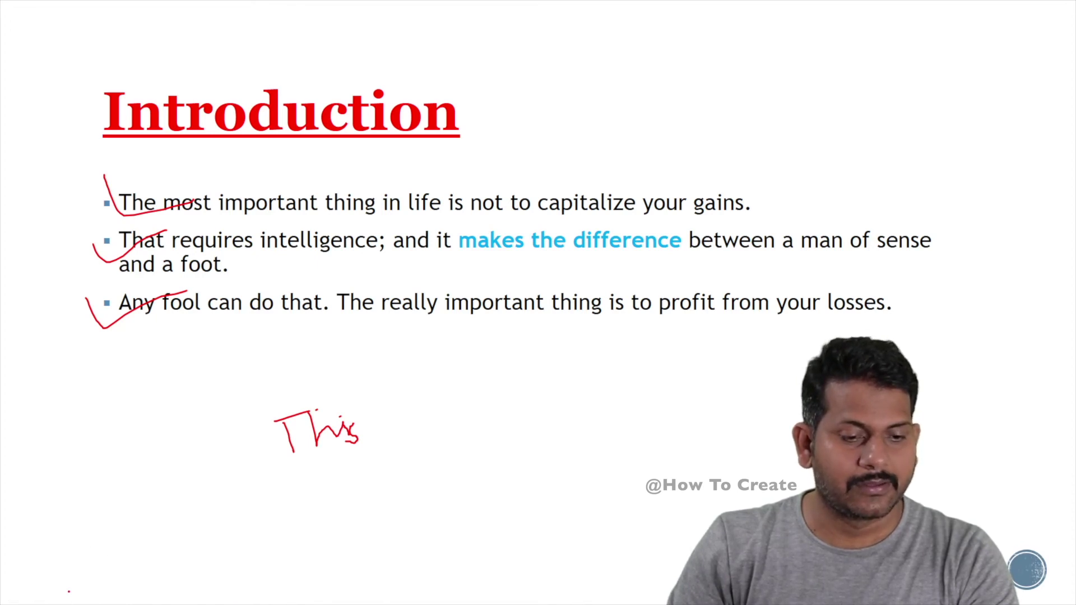
right_click(66, 589)
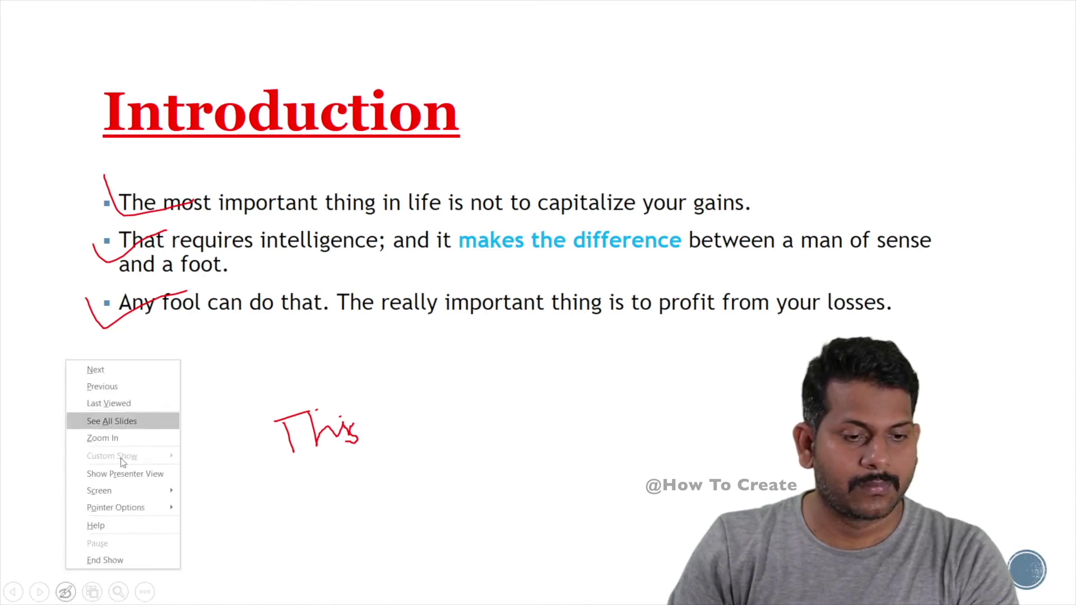
left_click(66, 592)
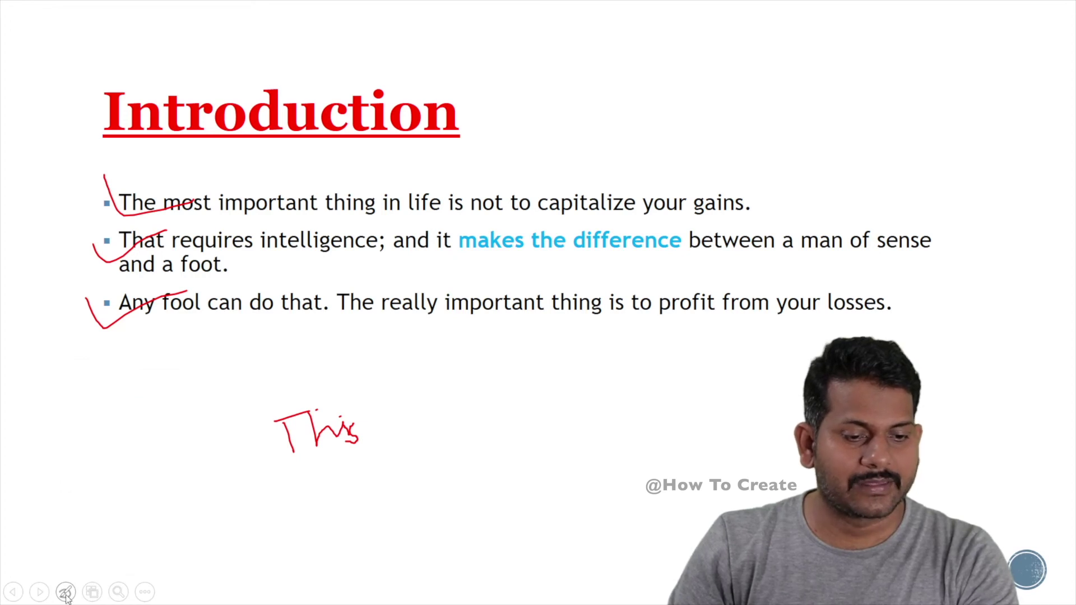
left_click(39, 592)
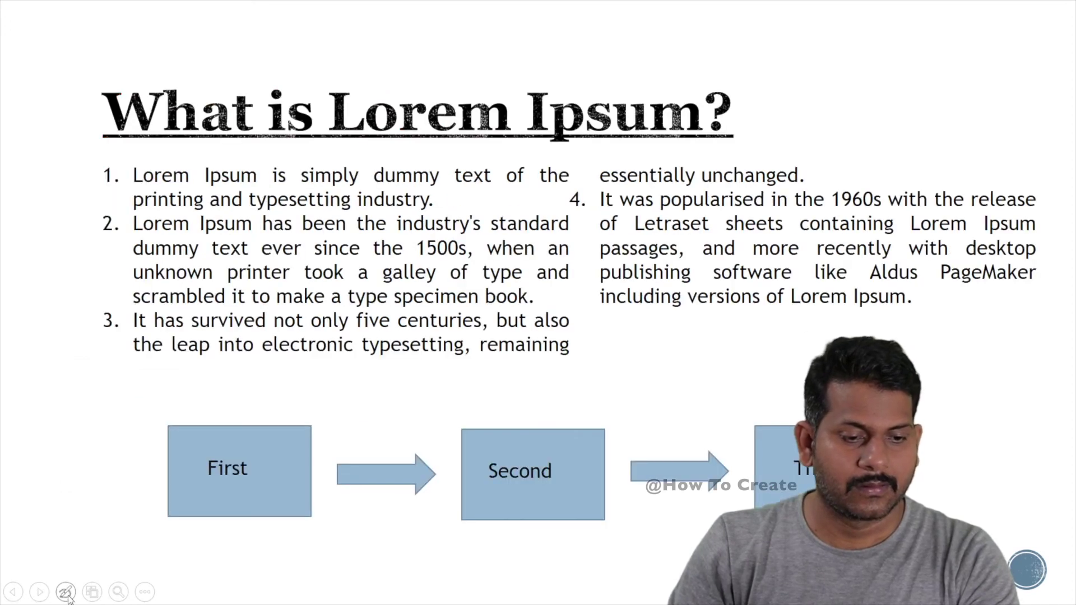
- Highlight list items 2 and 3 in yellow with the highlighter
right_click(66, 594)
key("Escape")
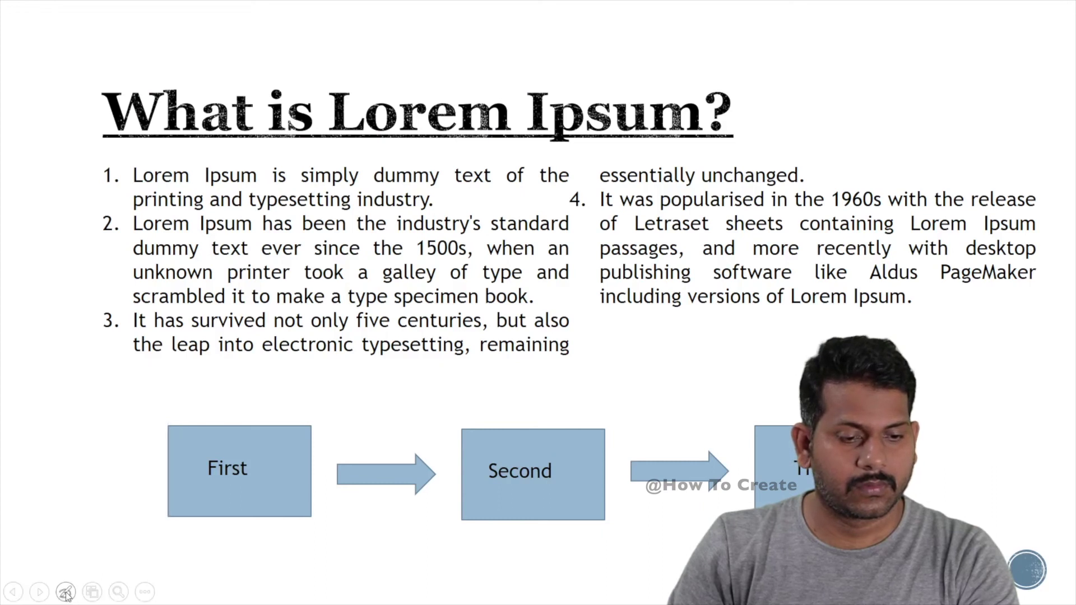
left_click(65, 593)
left_click(52, 502)
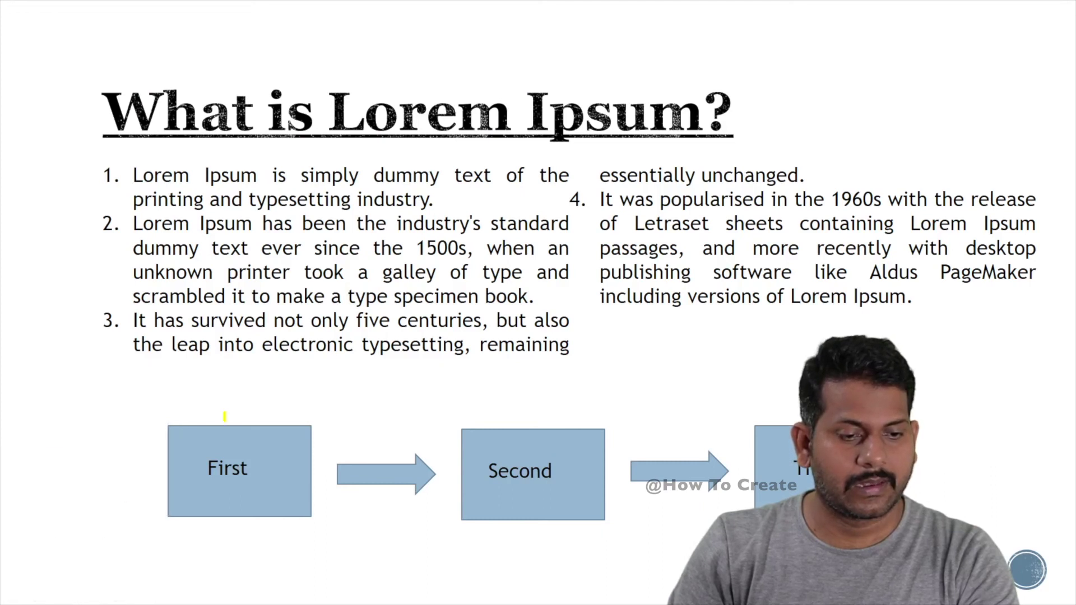
mouse_move(122, 321)
left_mouse_down()
mouse_move(347, 337)
mouse_move(578, 319)
left_mouse_up()
left_click_drag(133, 226, 522, 230)
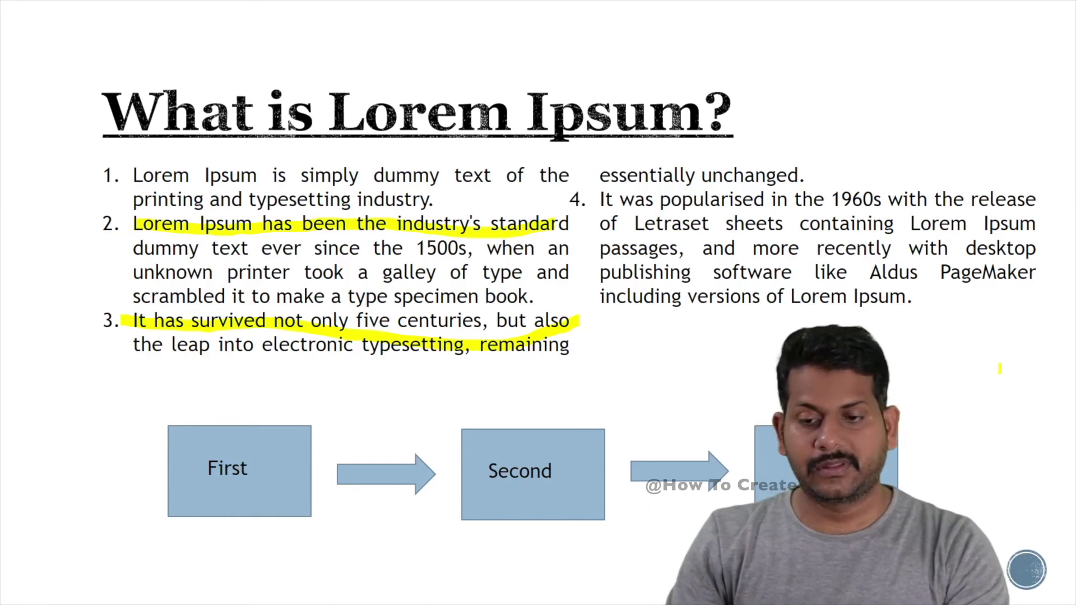
key("Escape")
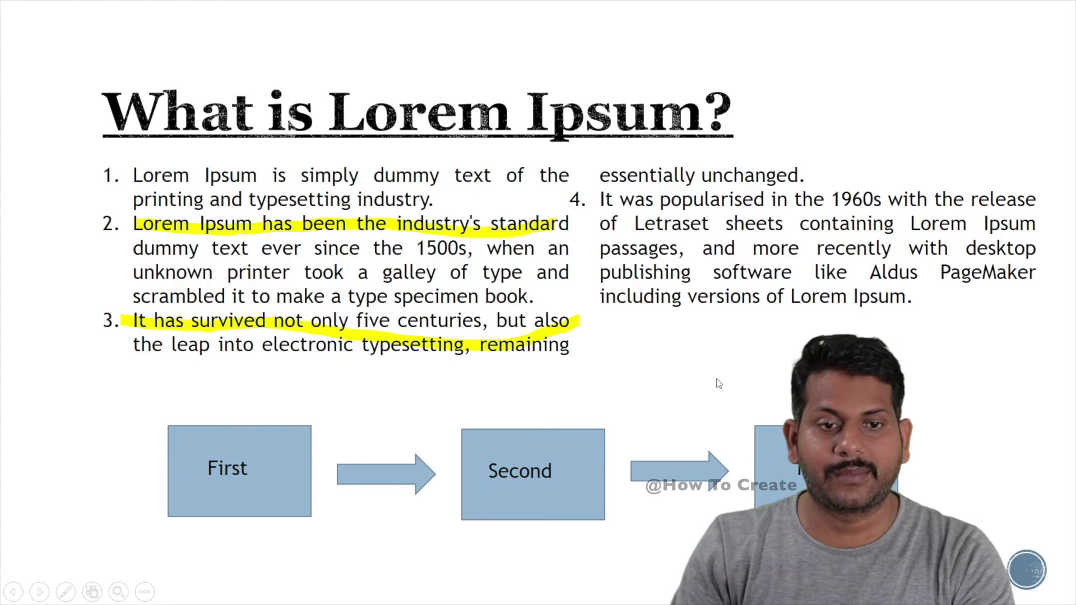
- End the show, discard the ink, and restart the slide show from the beginning
key("Escape")
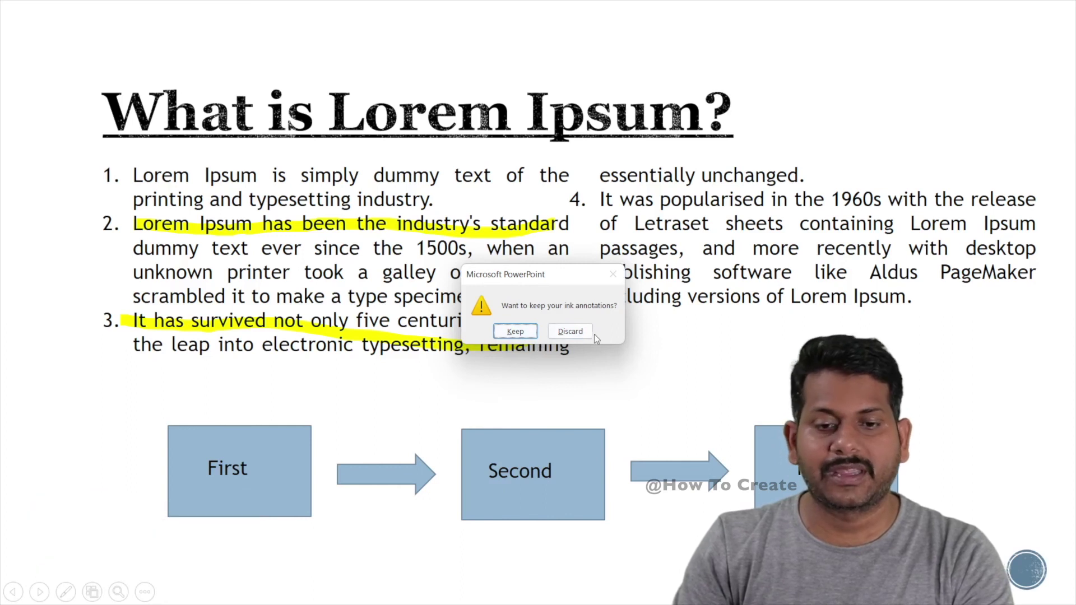
left_click(571, 332)
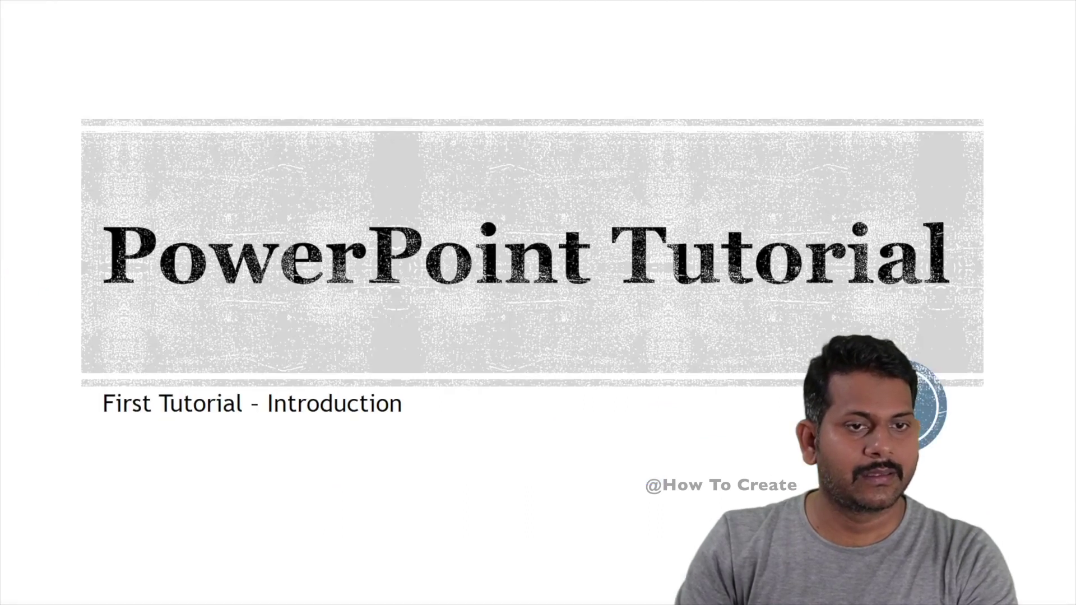
left_click(112, 10)
- Advance through the slides, past Red Fort and 'Where does it come from?', to the video slide
left_click(600, 330)
left_click(599, 330)
left_click(589, 328)
left_click(581, 324)
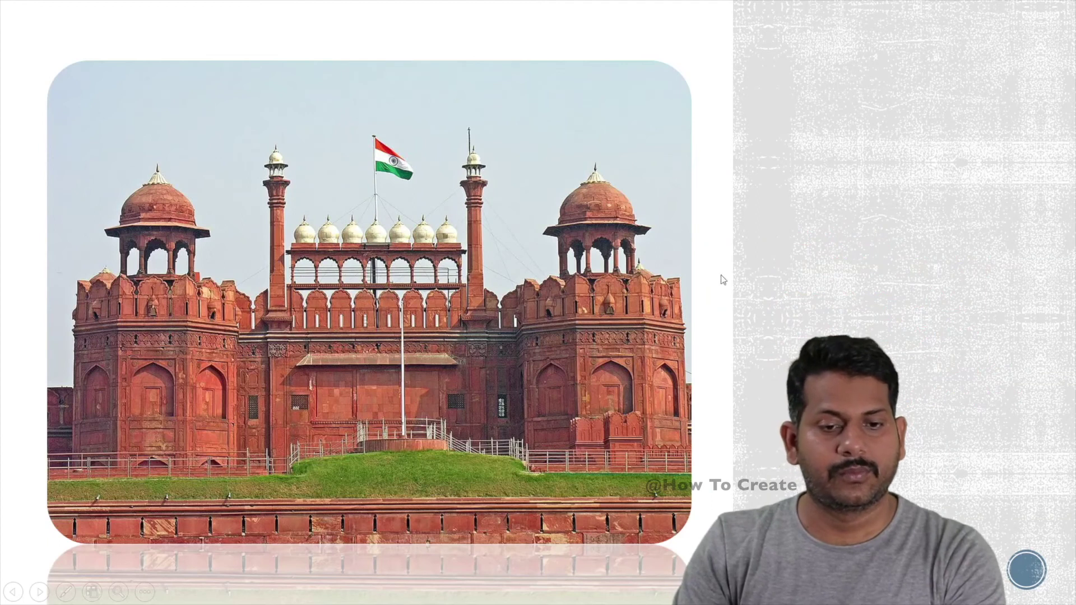
left_click(553, 381)
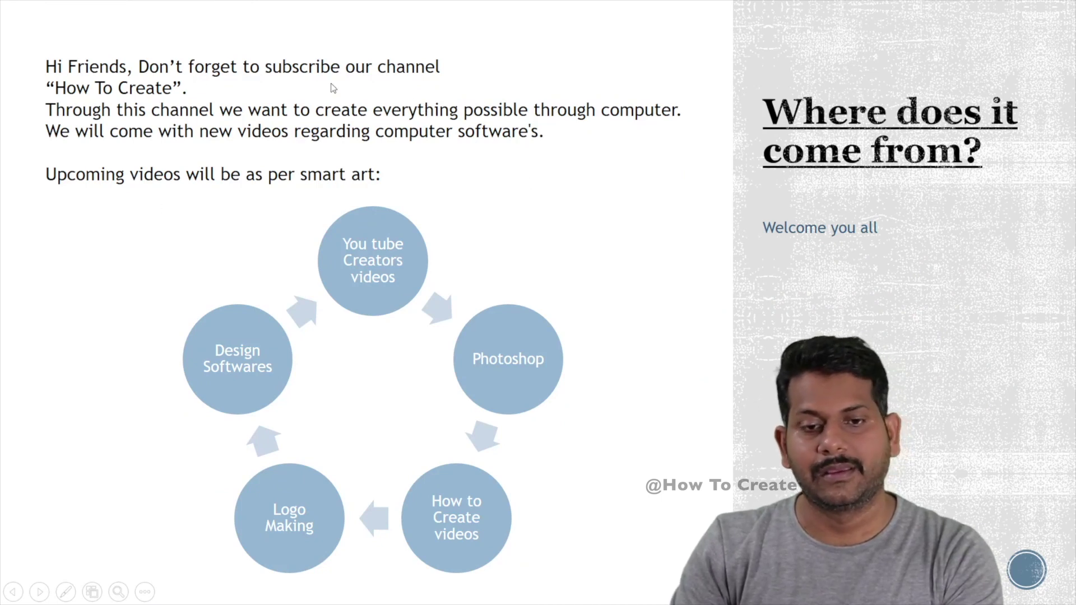
left_click(590, 265)
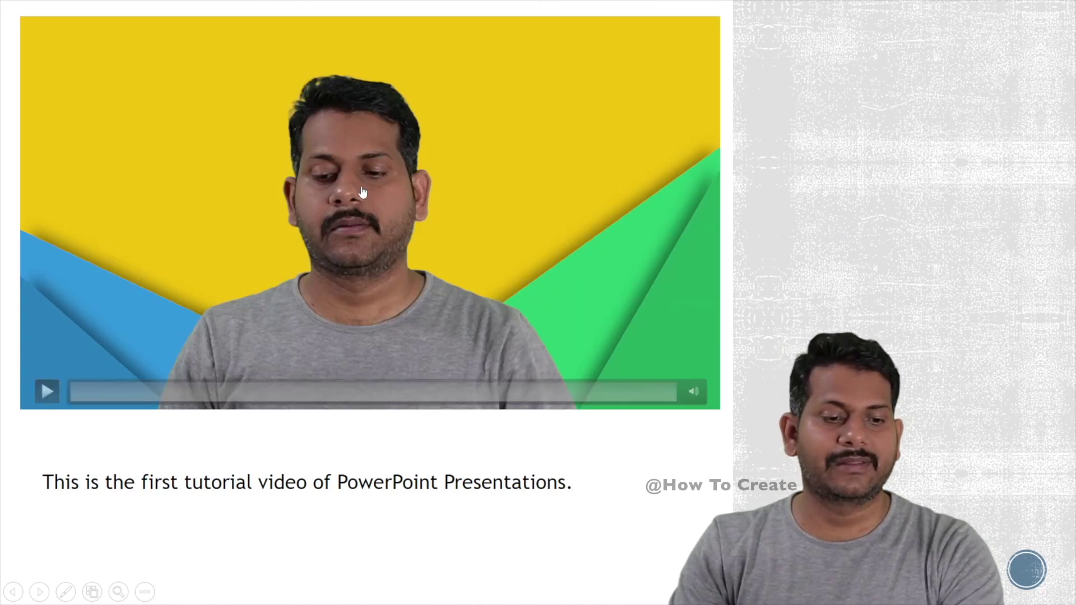
mouse_move(370, 252)
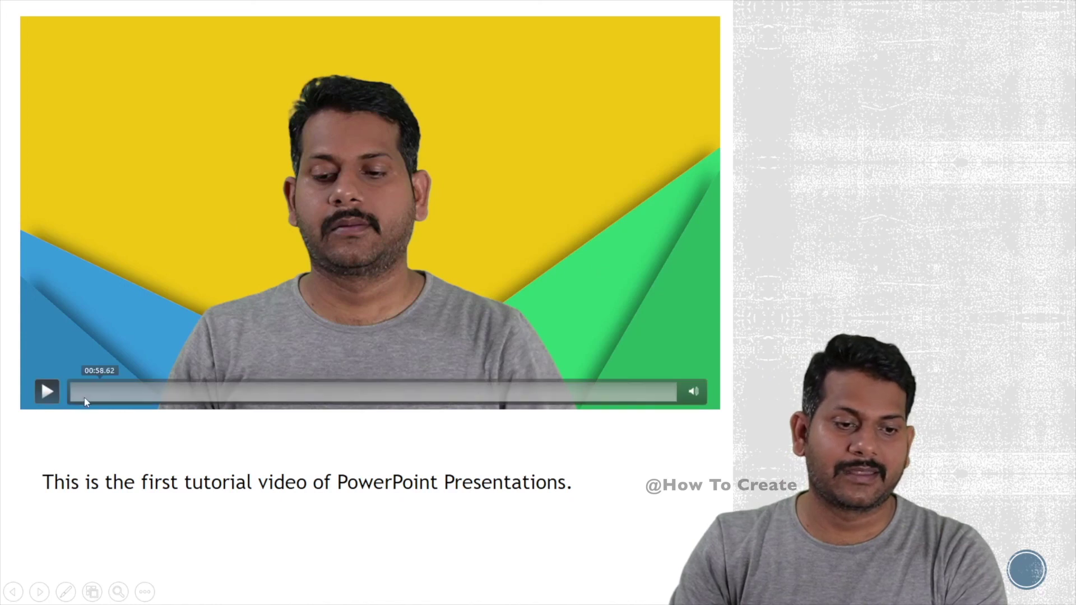
- Play the embedded video and skip ahead to about 09:12, then 13:18
left_click(47, 392)
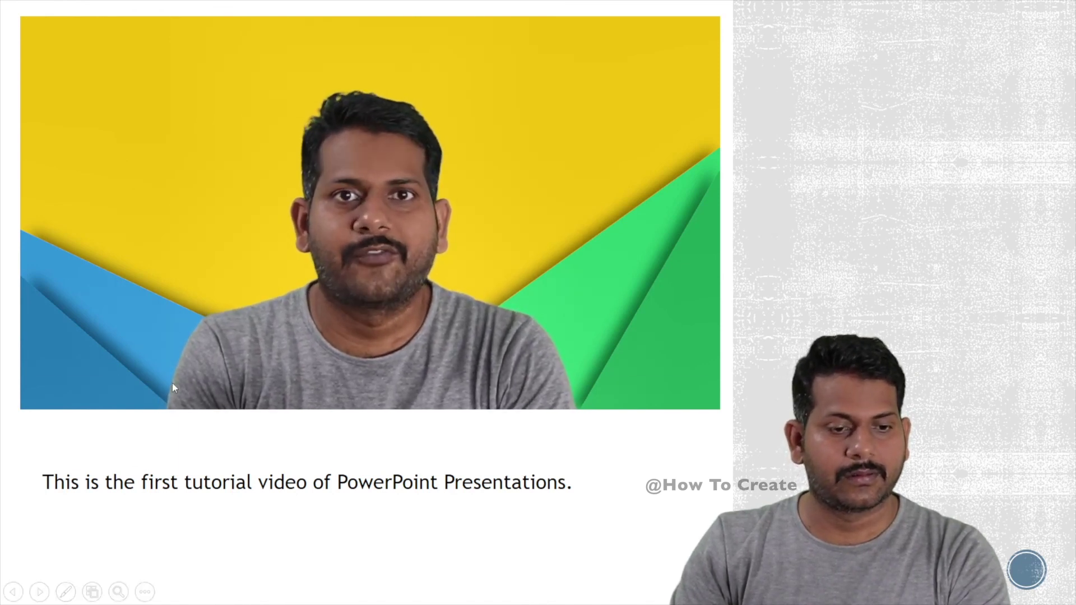
left_click(264, 402)
left_click(342, 402)
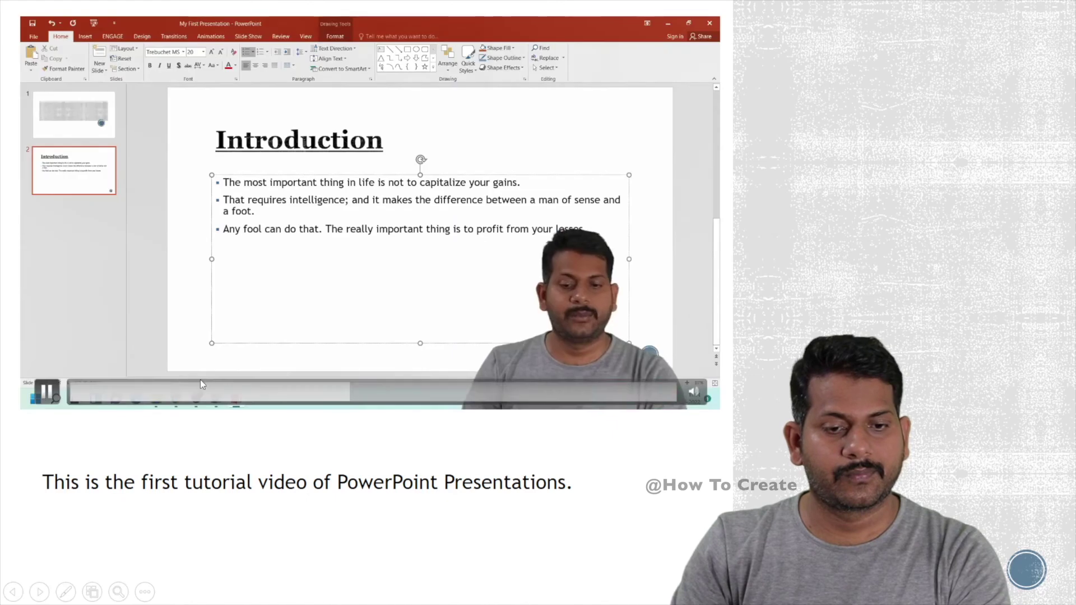
mouse_move(370, 252)
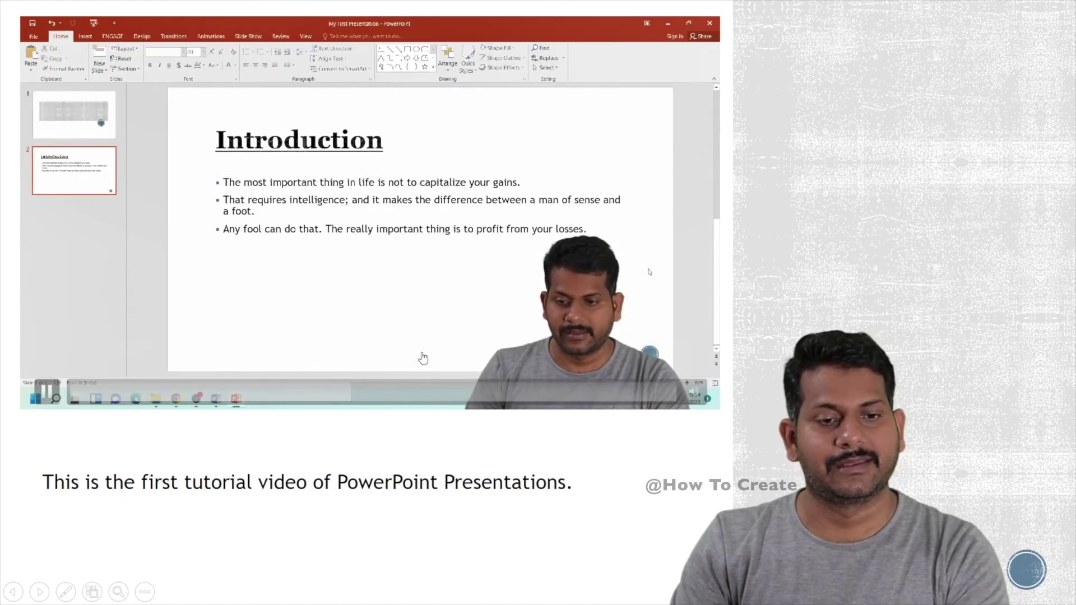
left_click(435, 390)
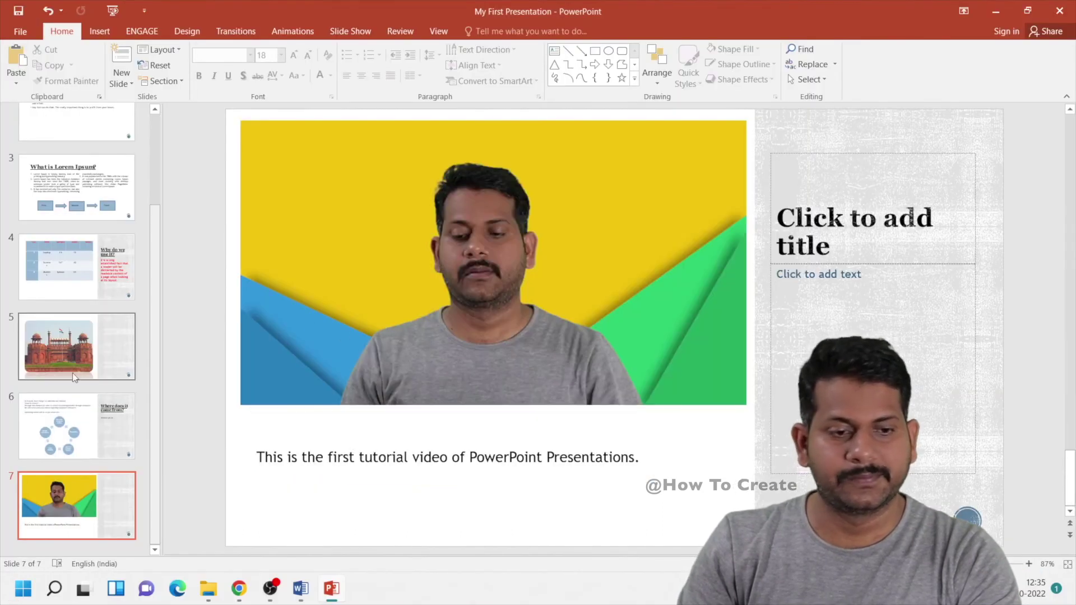
- Save the presentation as 'My First Presentation.pptx' and close the low-battery notification
scroll(93, 289, "up", 3)
scroll(91, 300, "down", 3)
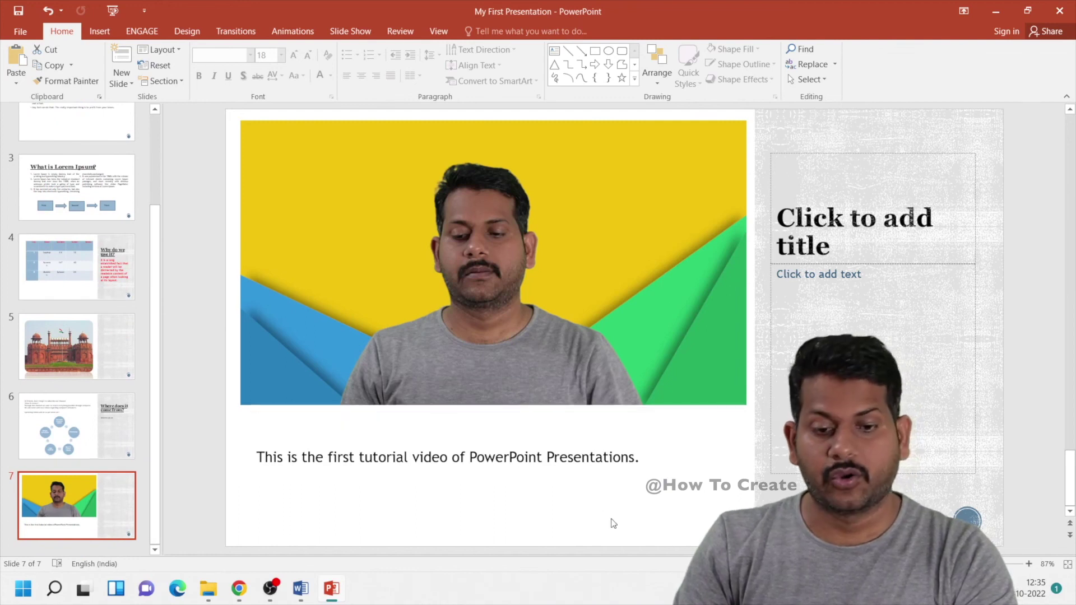
key("ctrl+s")
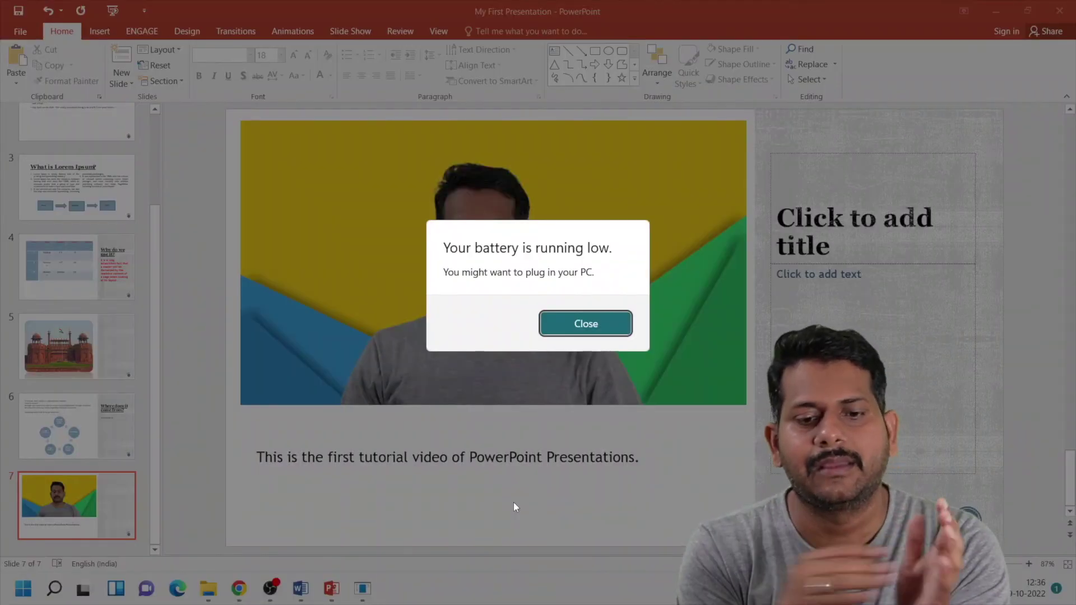
left_click(586, 324)
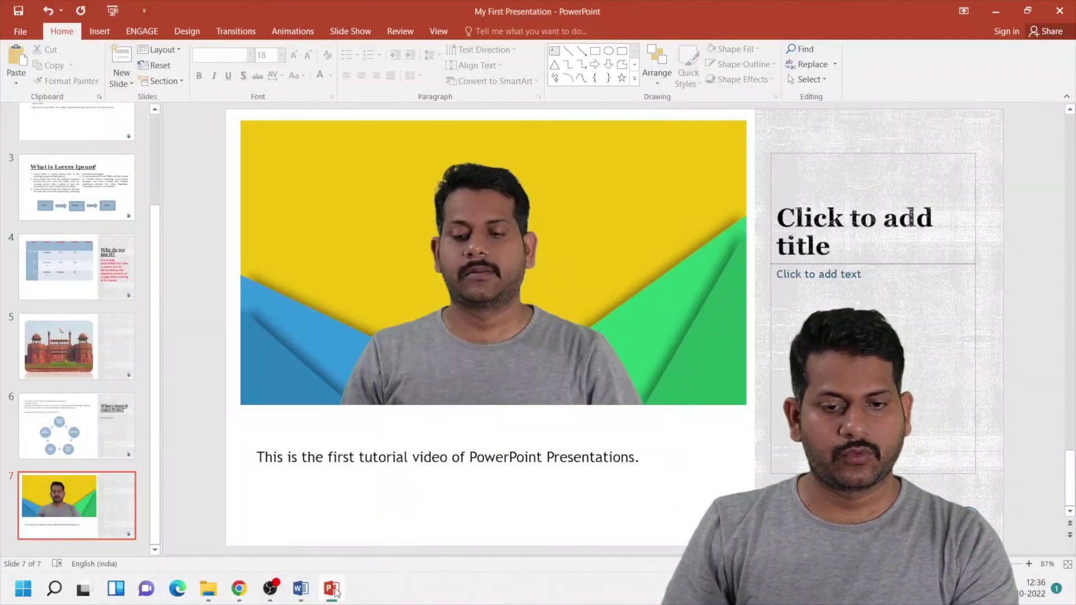